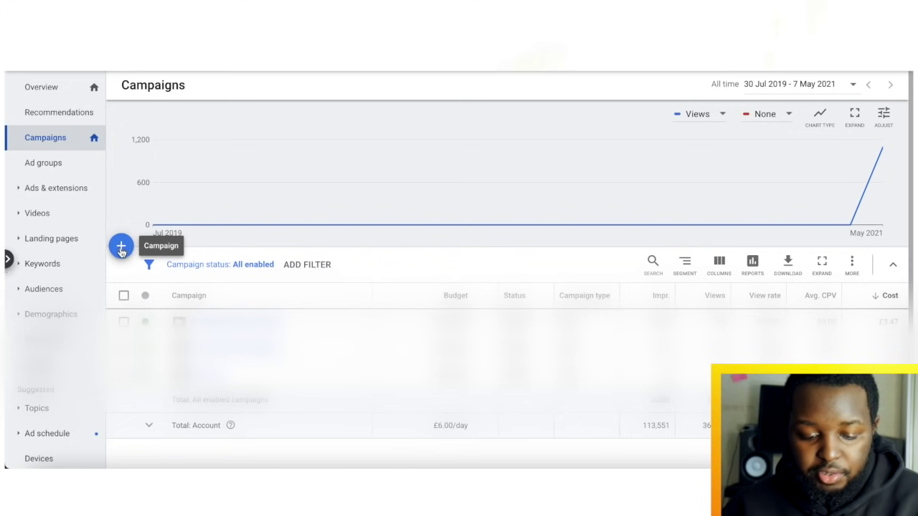
# Start creating a new campaign from the campaigns overview
pyautogui.click(120, 248)
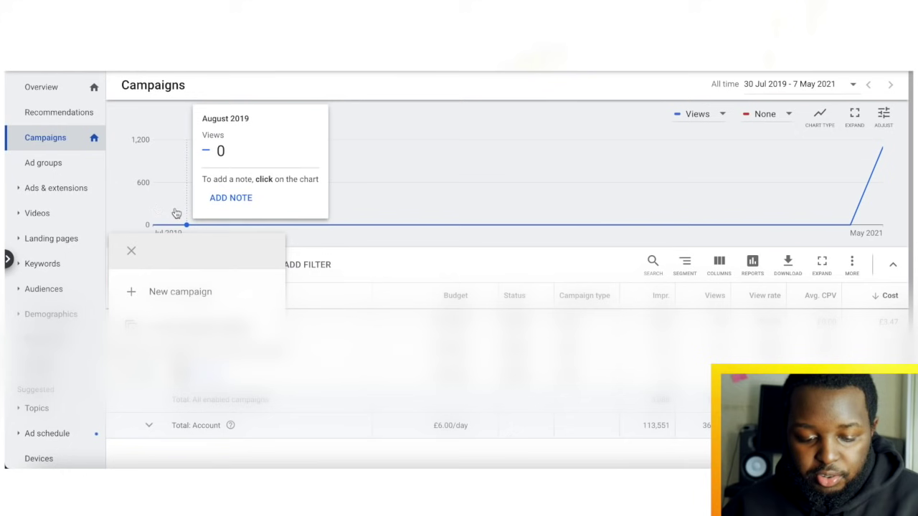
pyautogui.click(131, 248)
pyautogui.click(122, 247)
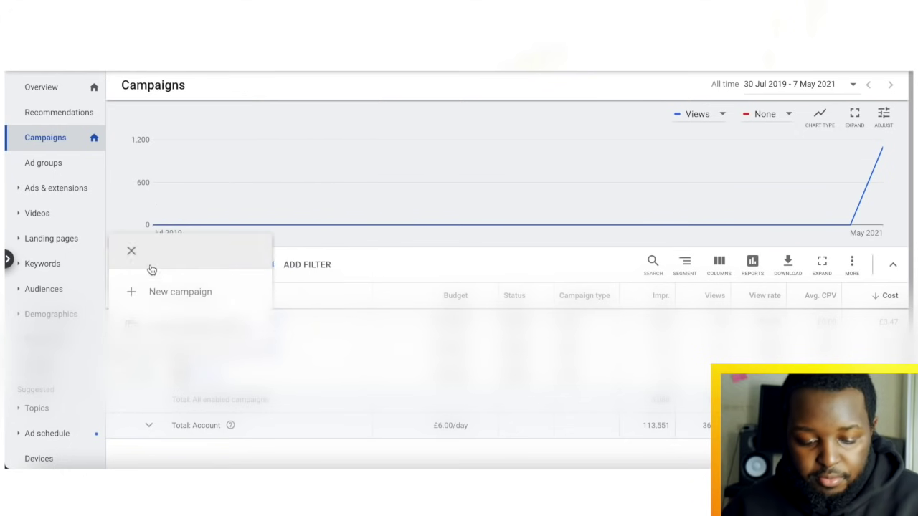
pyautogui.click(159, 287)
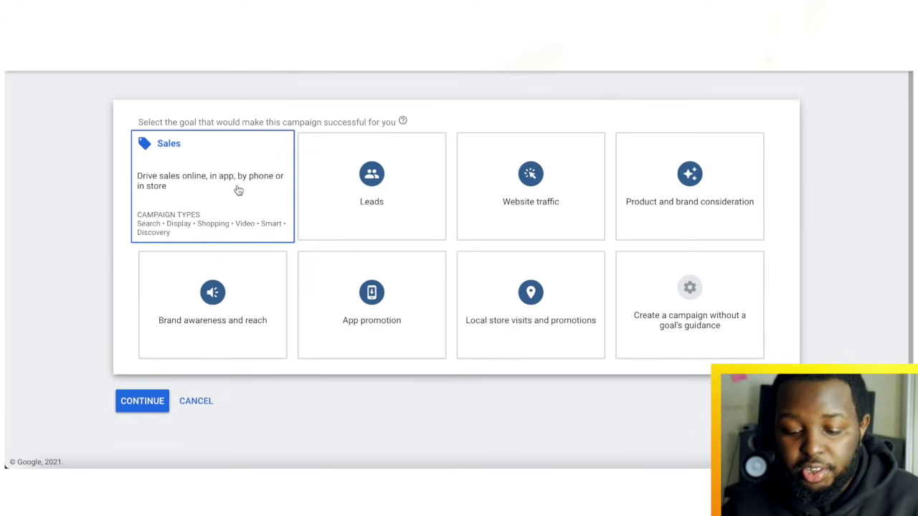
# Choose to create a campaign without a goal's guidance and select Video as the campaign type
pyautogui.moveTo(365, 219)
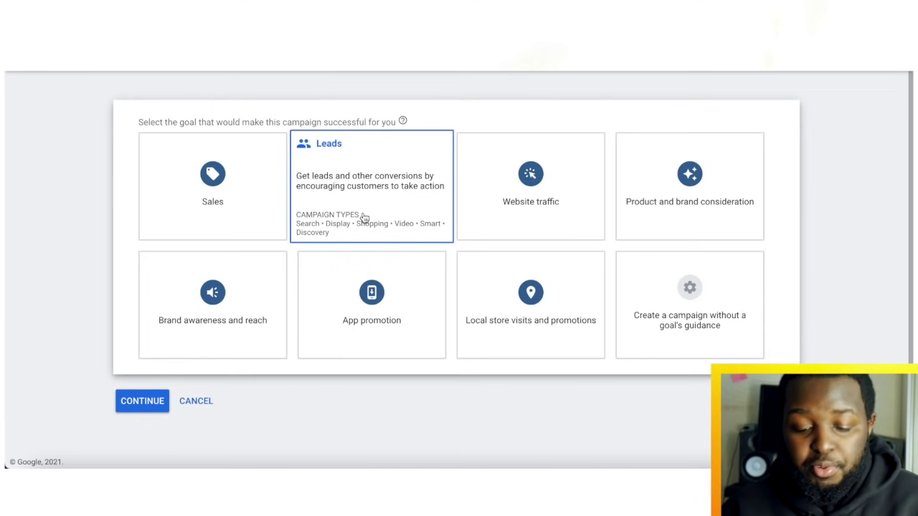
pyautogui.moveTo(710, 333)
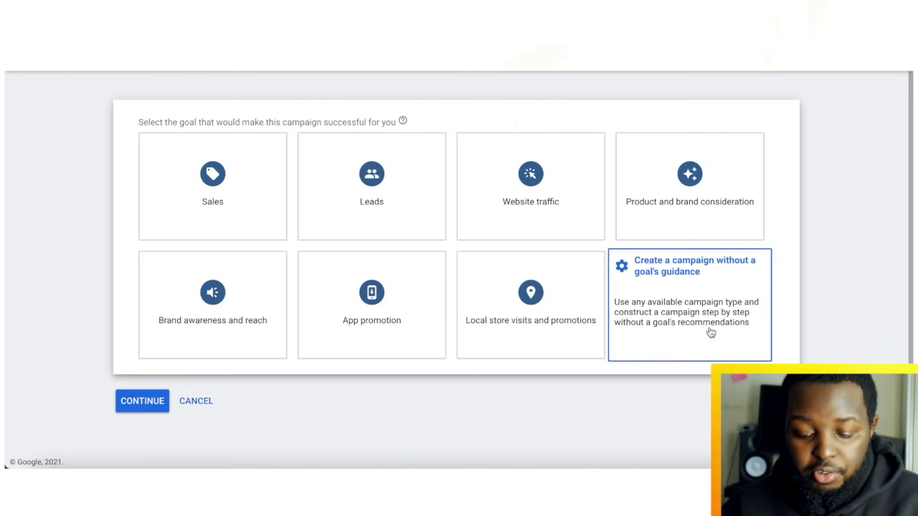
pyautogui.click(671, 297)
pyautogui.scroll(3, 707, 235)
pyautogui.scroll(-3, 706, 243)
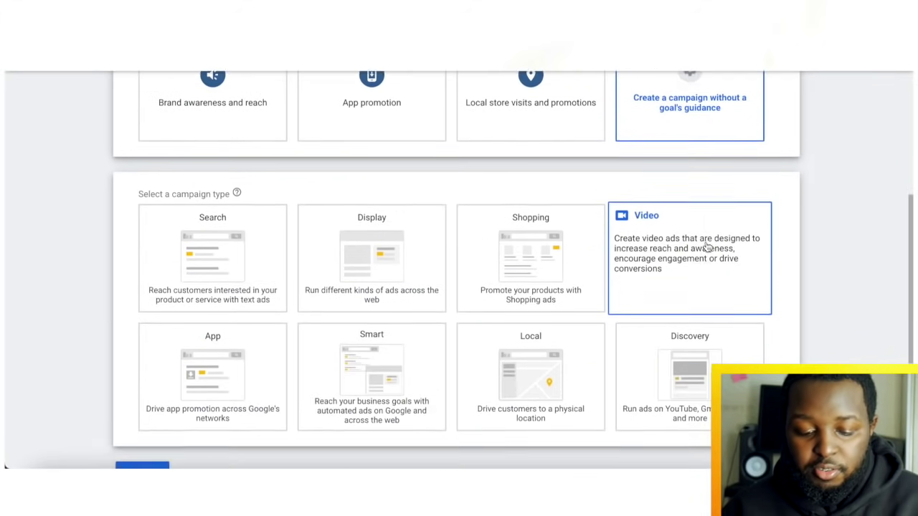
pyautogui.scroll(2, 651, 208)
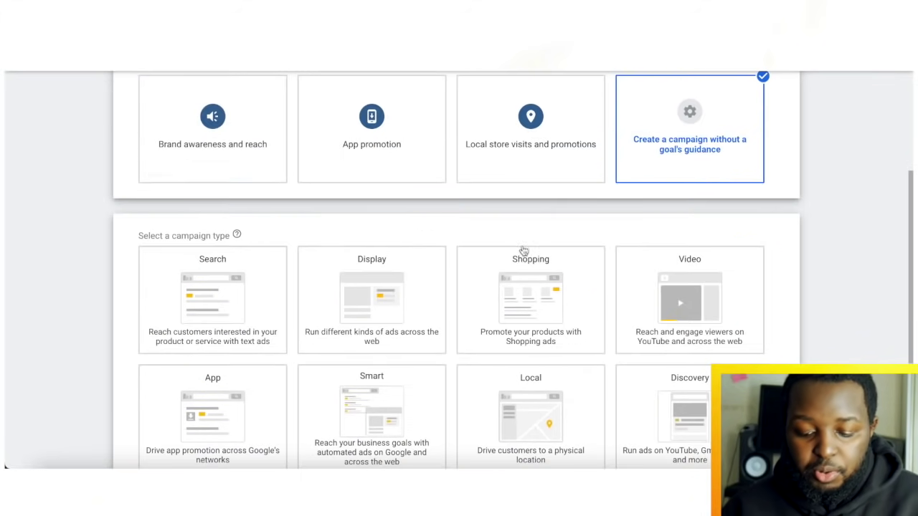
pyautogui.click(732, 287)
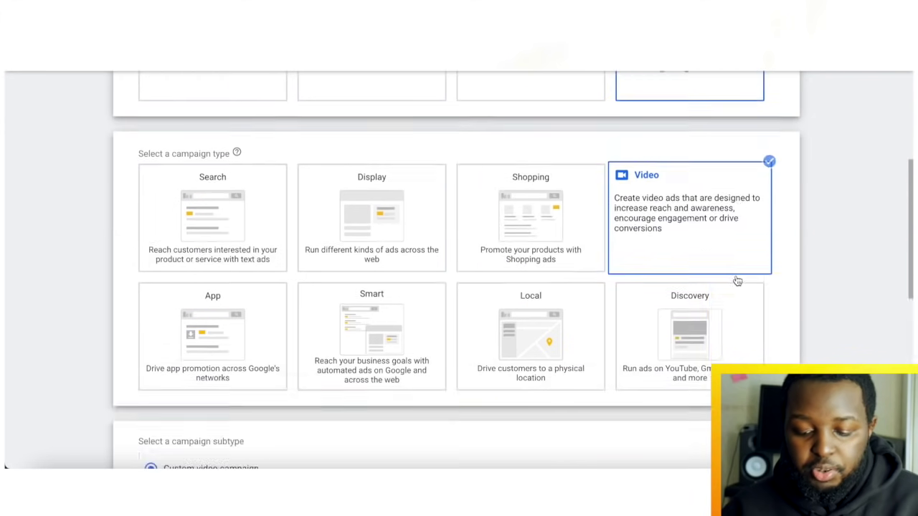
# Review the video campaign subtypes and continue to the settings with Custom video campaign
pyautogui.scroll(-1, 827, 250)
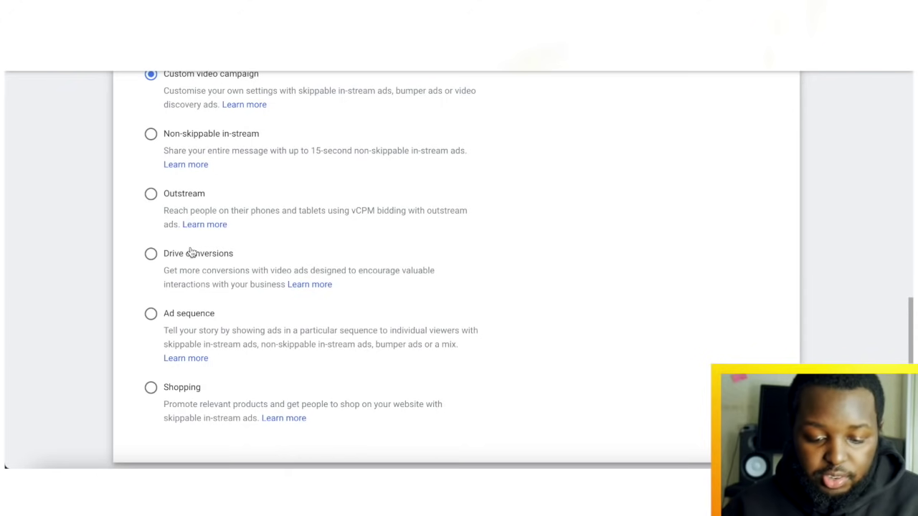
pyautogui.scroll(2, 191, 253)
pyautogui.scroll(-3, 190, 253)
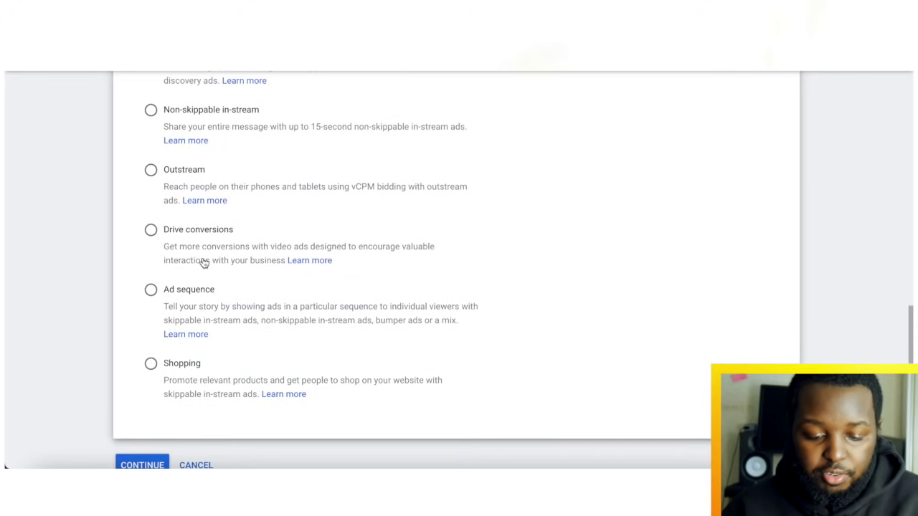
pyautogui.scroll(1, 272, 185)
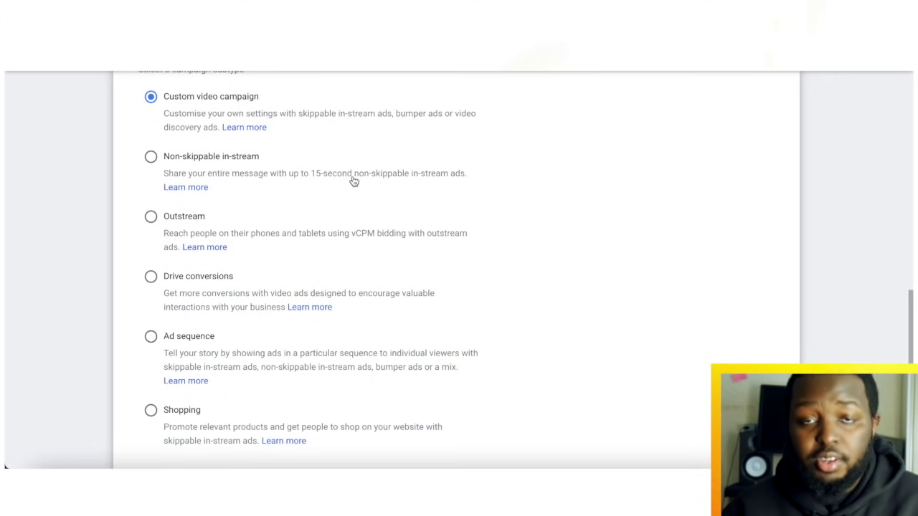
pyautogui.scroll(1, 360, 176)
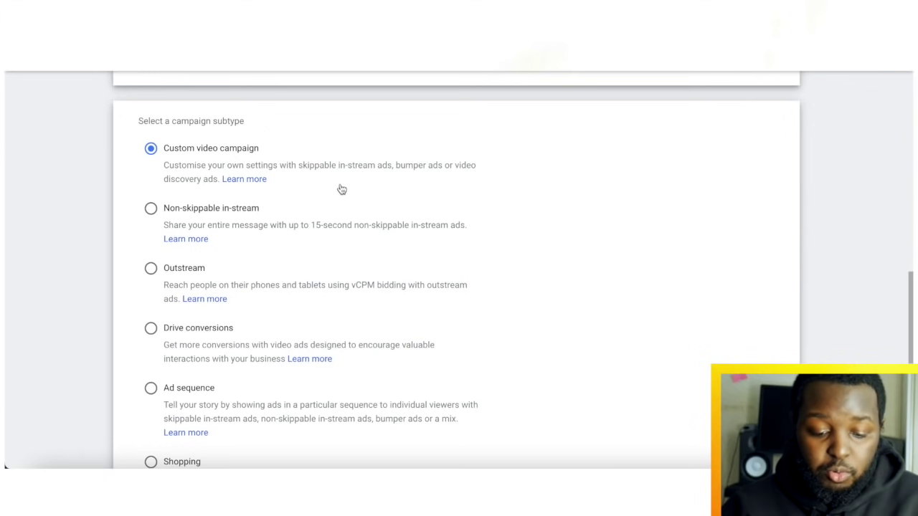
pyautogui.scroll(1, 340, 190)
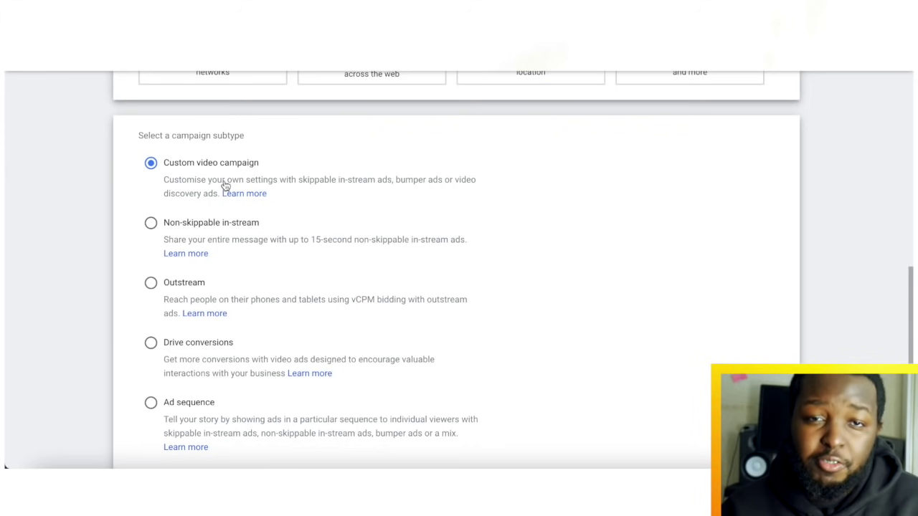
pyautogui.scroll(-2, 225, 185)
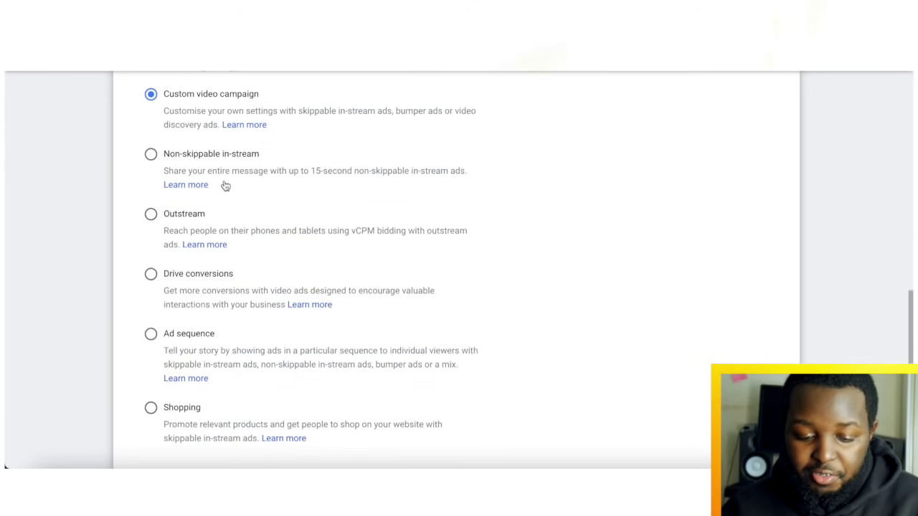
pyautogui.scroll(1, 239, 176)
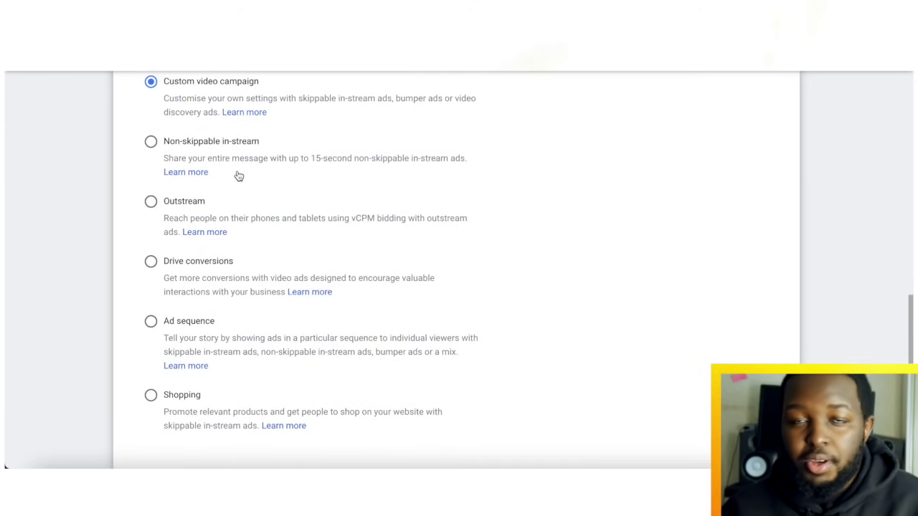
pyautogui.scroll(1, 238, 176)
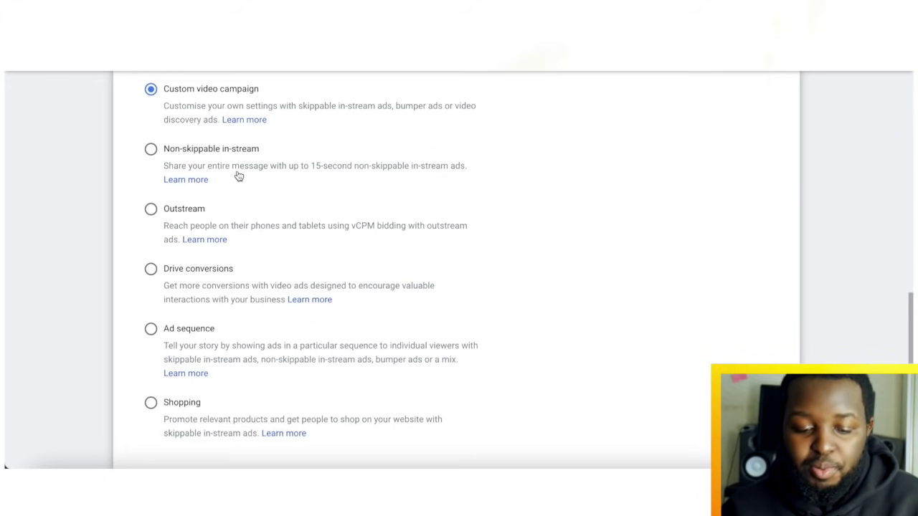
pyautogui.scroll(-3, 197, 179)
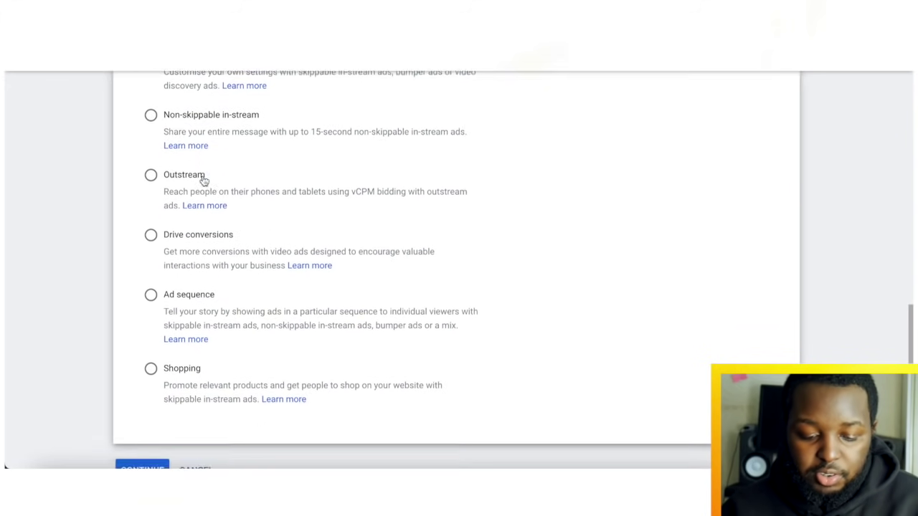
pyautogui.click(134, 397)
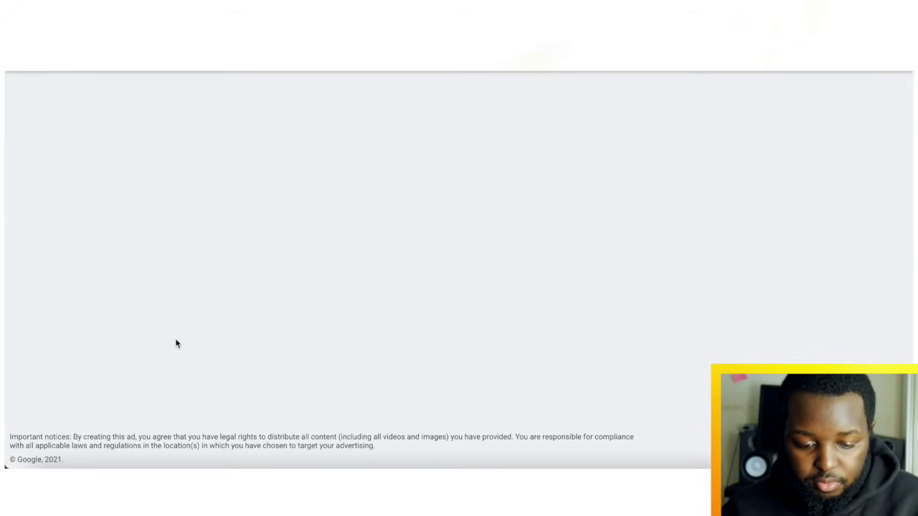
# Rename the campaign as "Streetwear clothing"
pyautogui.scroll(-1, 233, 283)
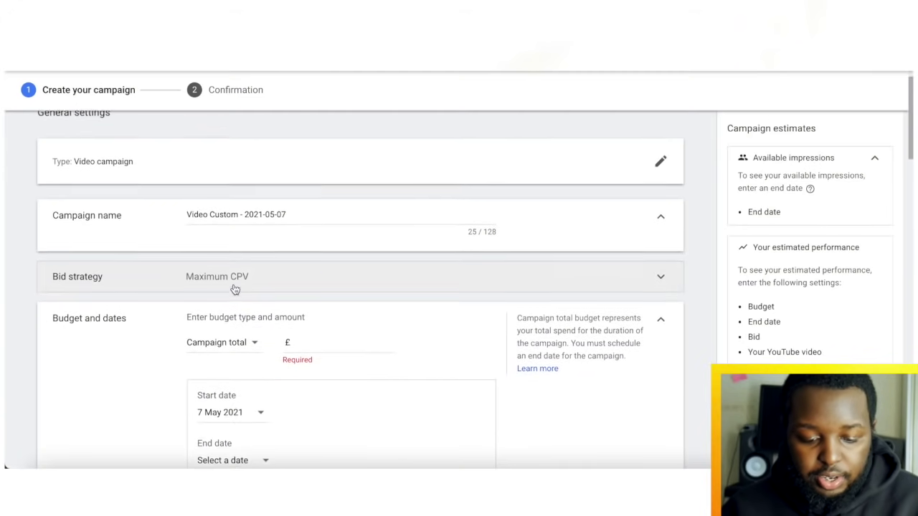
pyautogui.scroll(1, 237, 279)
pyautogui.scroll(1, 220, 129)
pyautogui.scroll(-2, 220, 134)
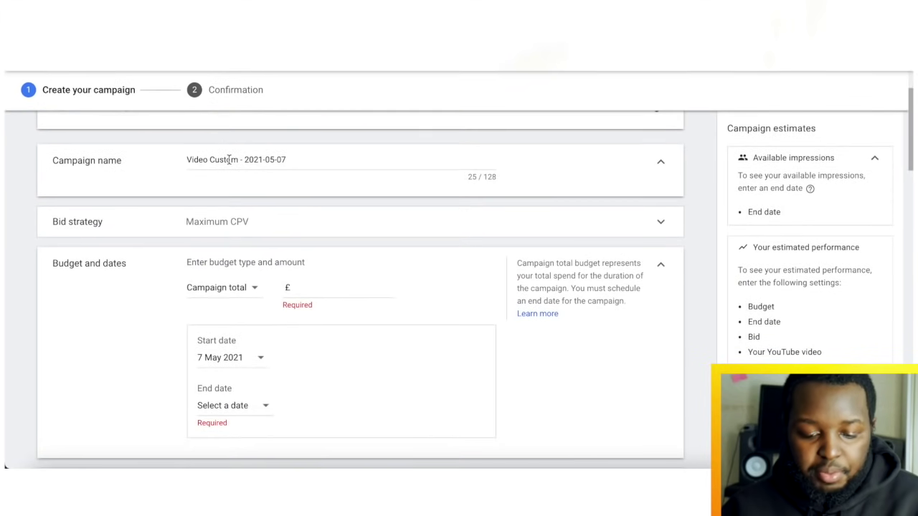
pyautogui.tripleClick(230, 159)
pyautogui.press('BackSpace')
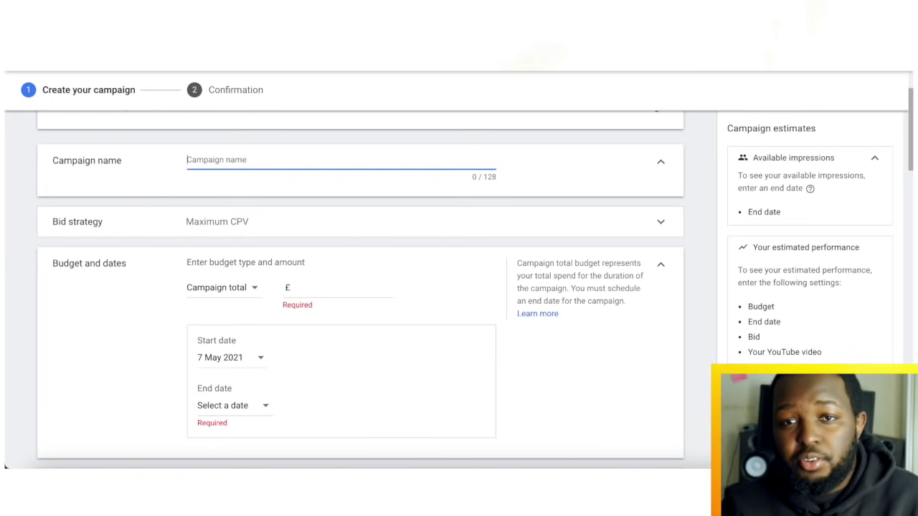
pyautogui.write('Street')
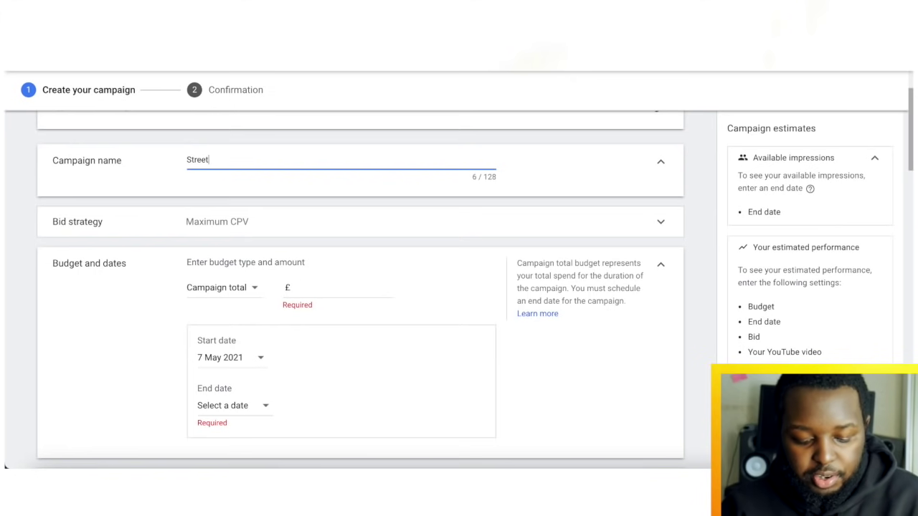
pyautogui.write('wear clothing')
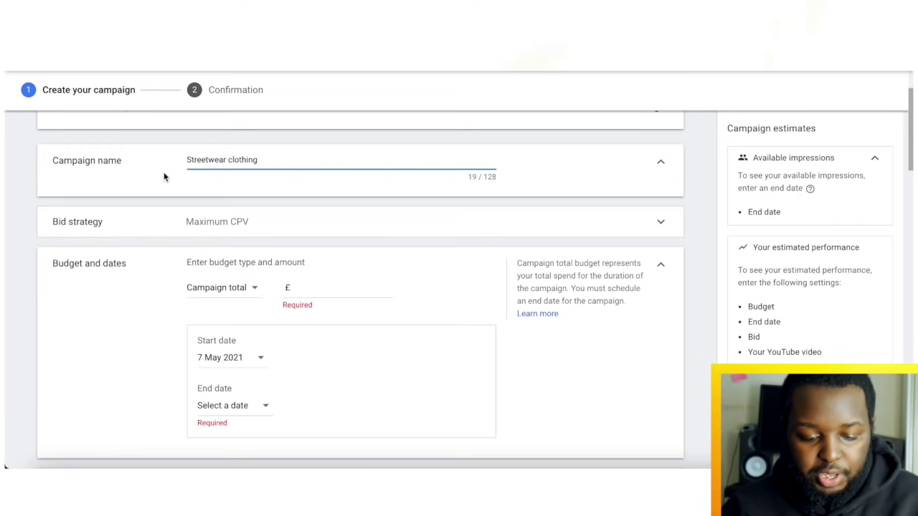
# Compare the bid strategies by choosing Target CPM and returning to Maximum CPV
pyautogui.scroll(-1, 62, 179)
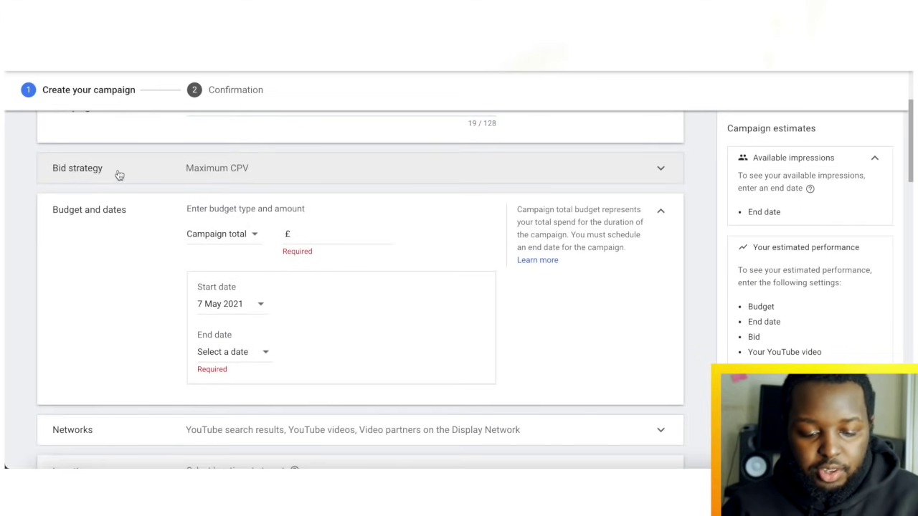
pyautogui.click(118, 175)
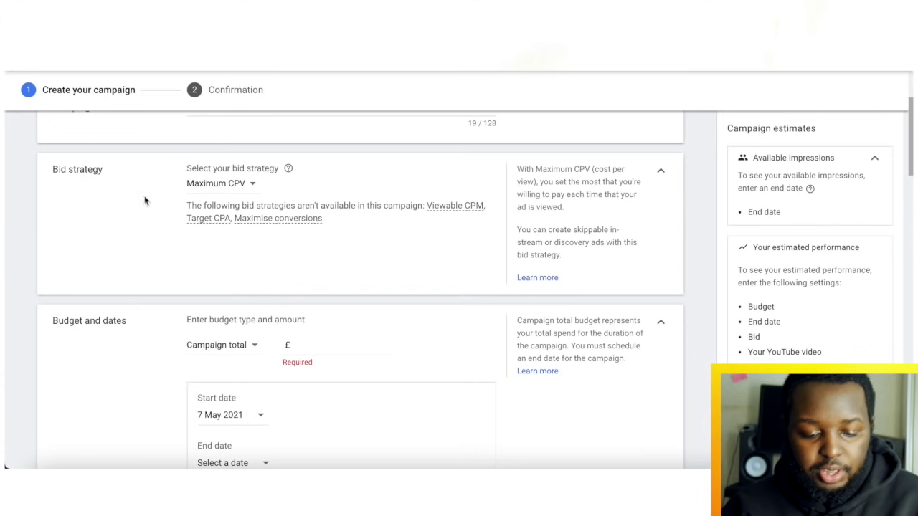
pyautogui.click(223, 188)
pyautogui.click(220, 215)
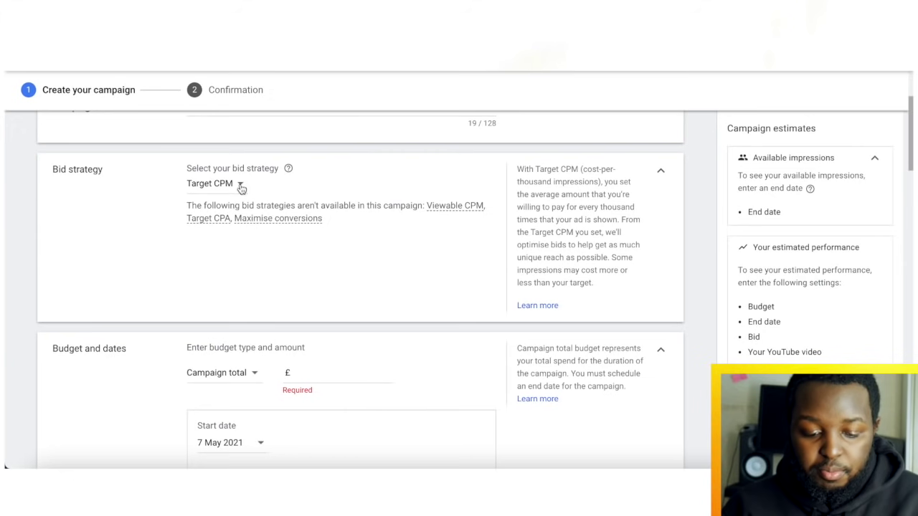
pyautogui.click(238, 185)
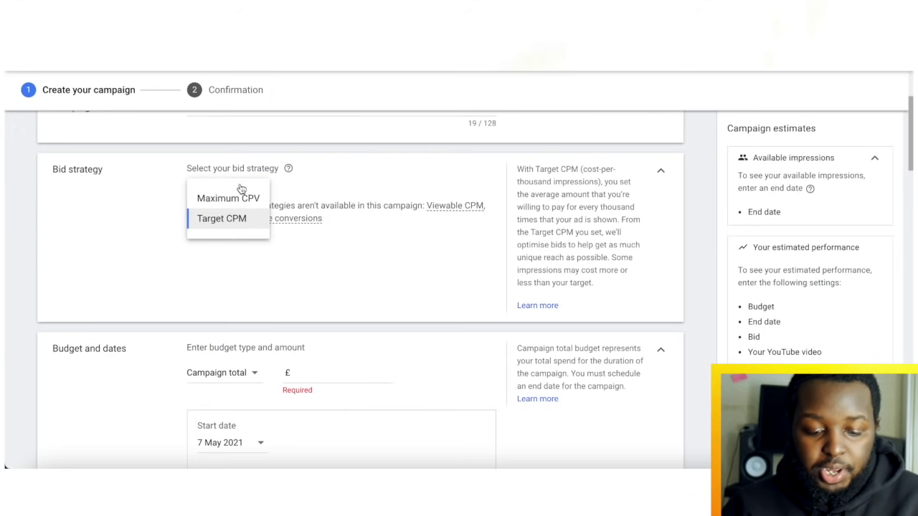
pyautogui.click(235, 200)
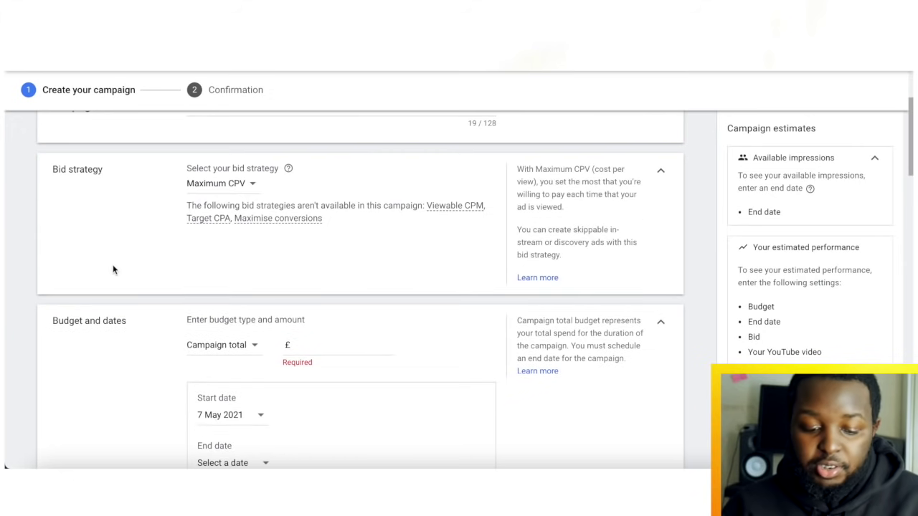
# Set the campaign's budget type to Daily
pyautogui.scroll(-1, 113, 269)
pyautogui.scroll(-2, 113, 268)
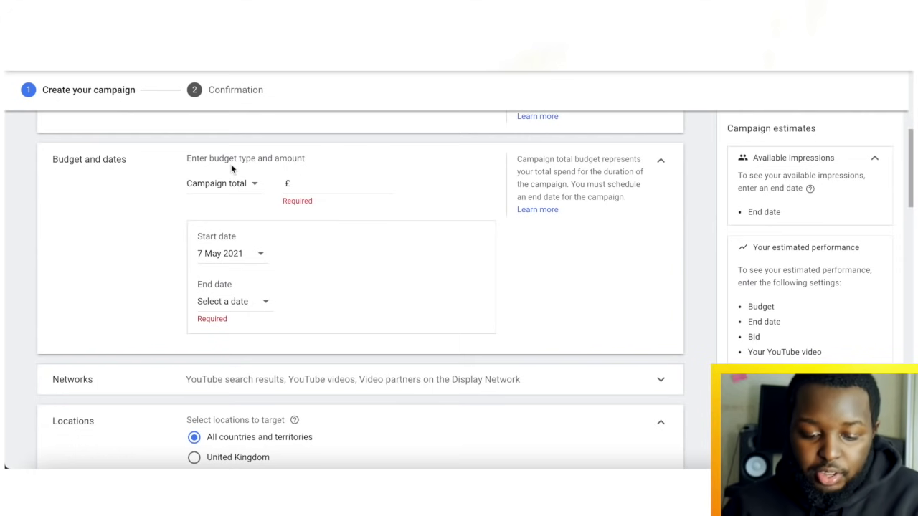
pyautogui.click(233, 184)
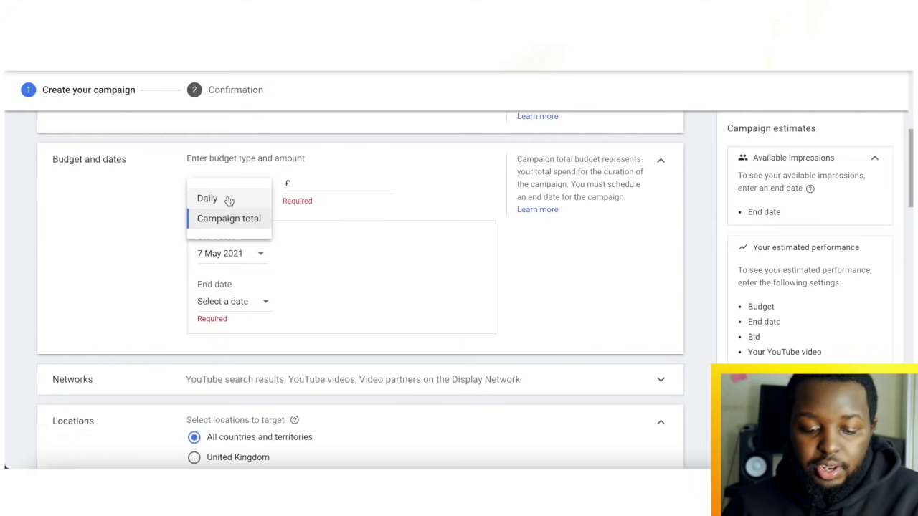
pyautogui.click(224, 199)
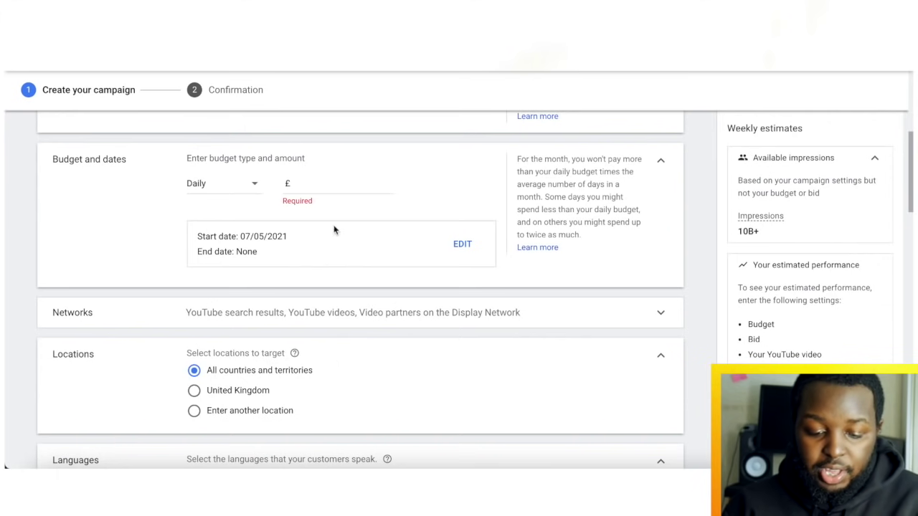
# Compare the budget types by switching to Campaign total and returning to Daily
pyautogui.click(231, 183)
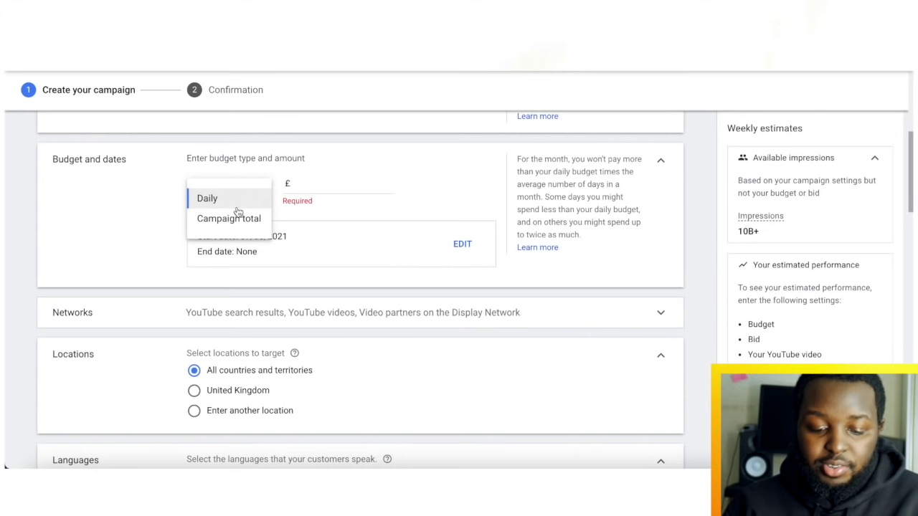
pyautogui.click(237, 207)
pyautogui.click(239, 195)
pyautogui.click(236, 213)
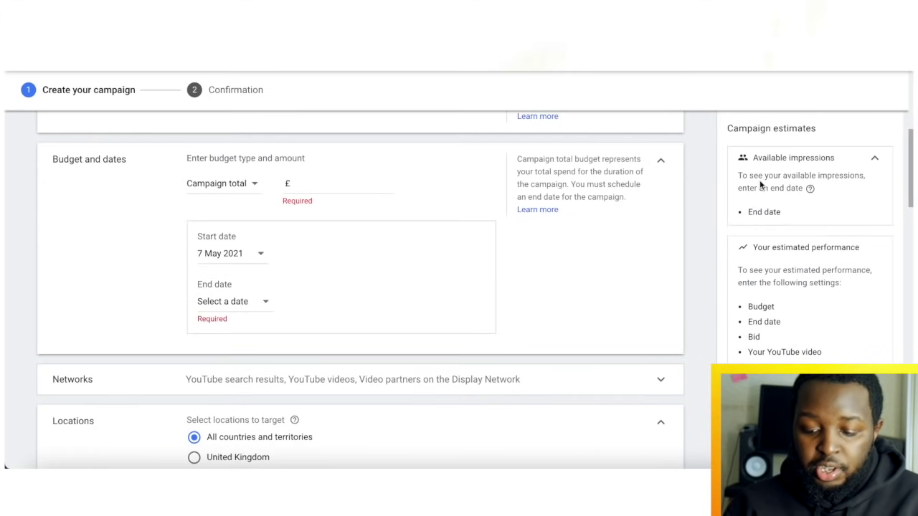
pyautogui.click(243, 197)
pyautogui.click(244, 198)
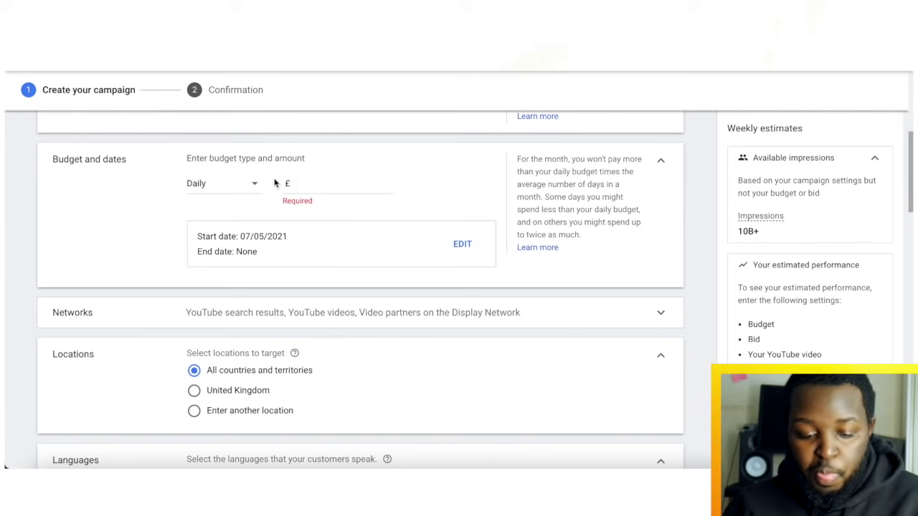
# Set the campaign's daily budget to £10.00
pyautogui.click(319, 184)
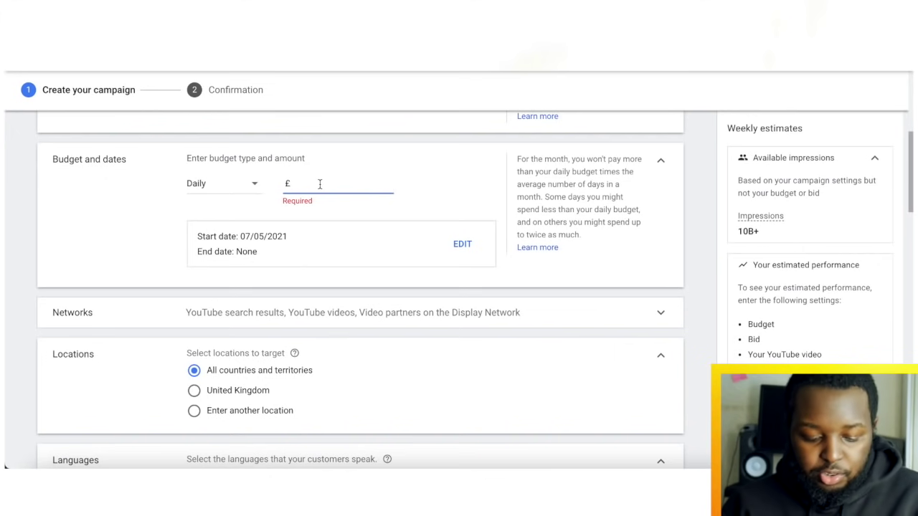
pyautogui.write('10.00')
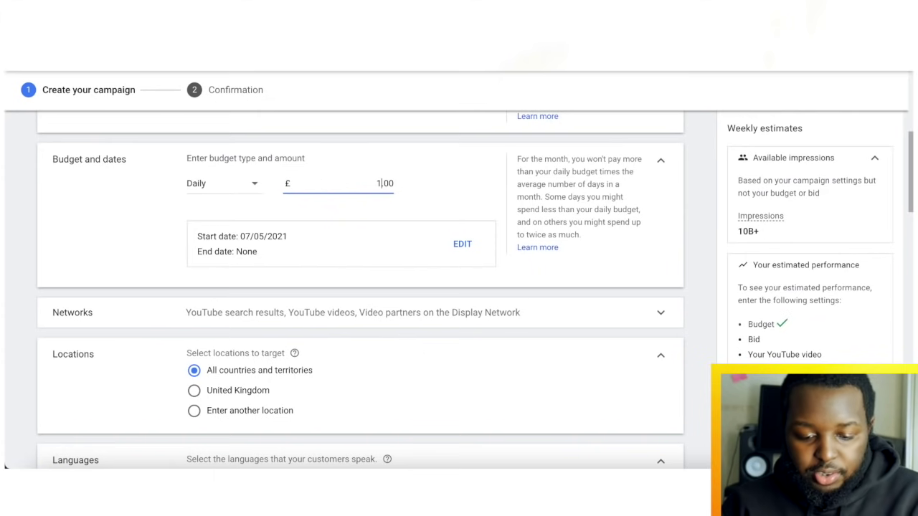
pyautogui.click(141, 239)
# Expand the Networks settings to show where the ads can appear
pyautogui.scroll(-1, 141, 240)
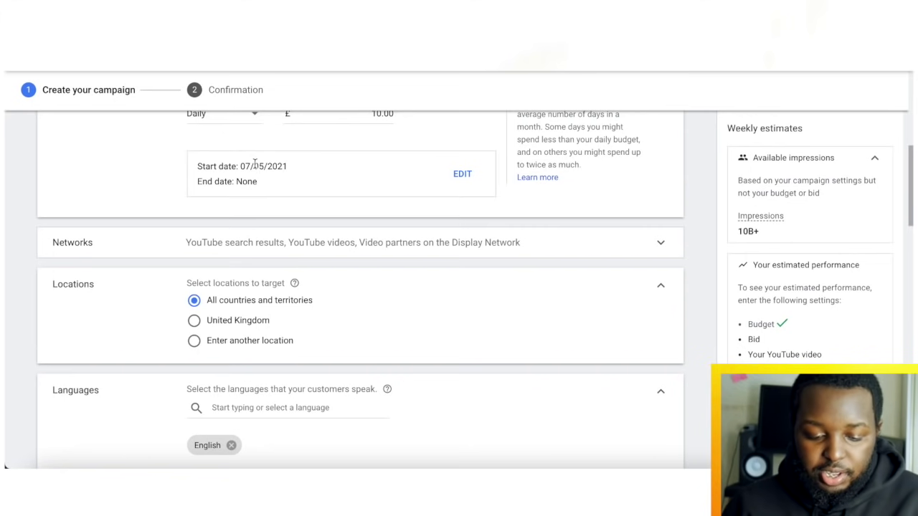
pyautogui.scroll(-3, 254, 163)
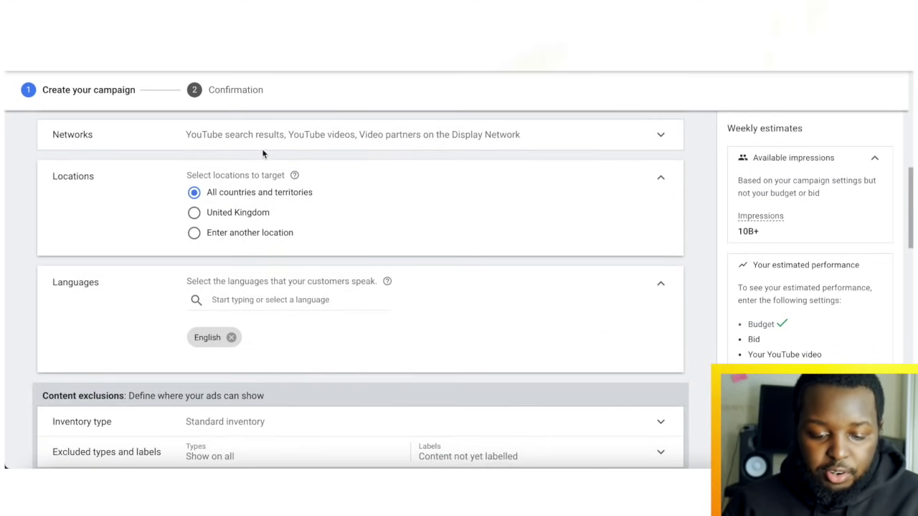
pyautogui.click(276, 133)
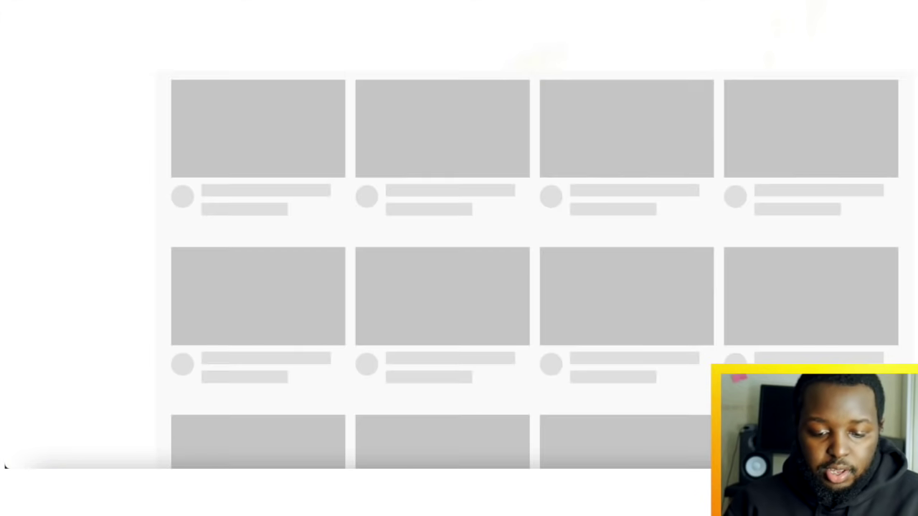
# Switch to YouTube, search for streetwear and examine the ads and videos in the search results
pyautogui.press('/')
pyautogui.write('s')
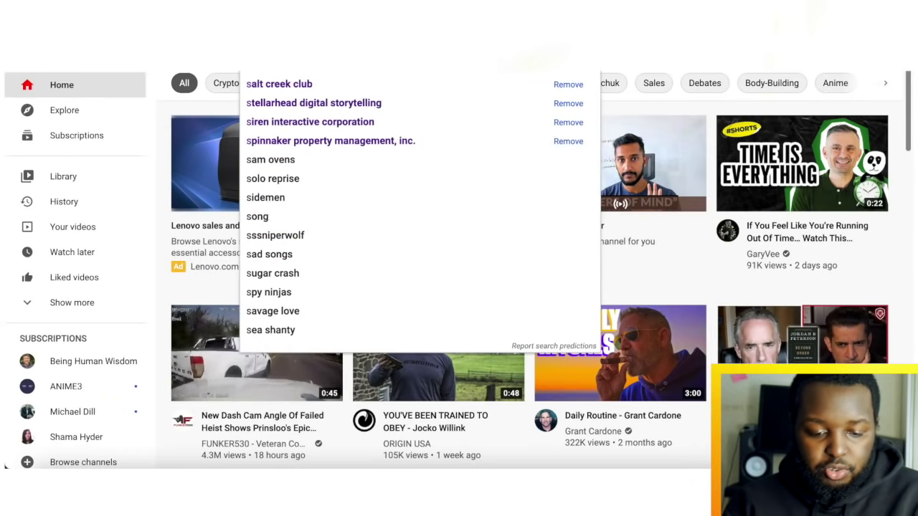
pyautogui.write('treetwear')
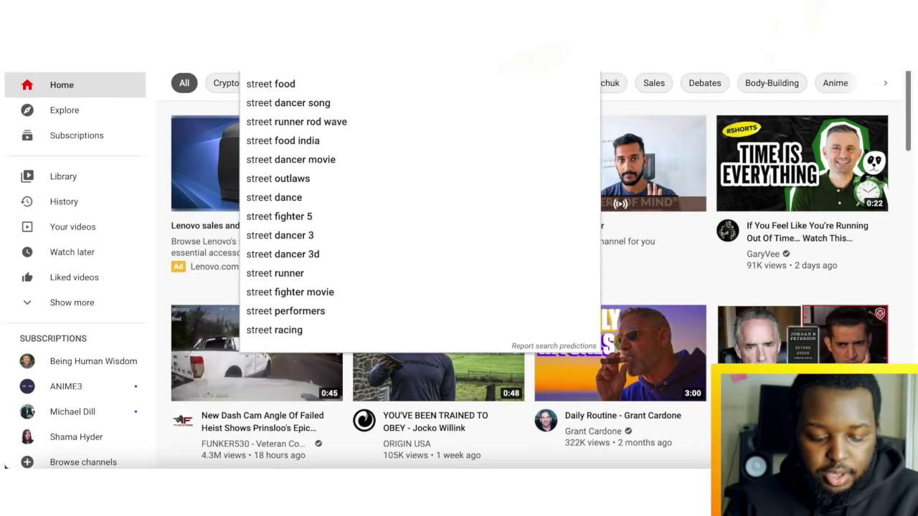
pyautogui.press('Return')
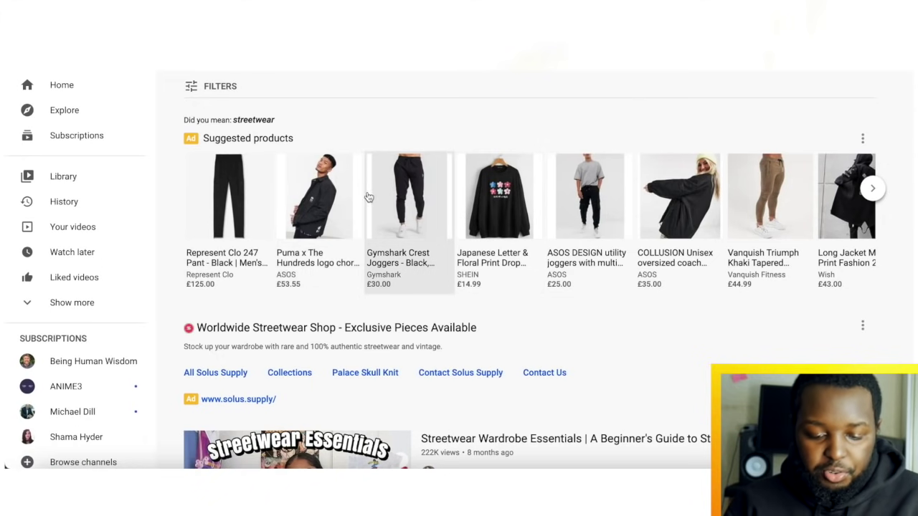
pyautogui.scroll(-1, 234, 195)
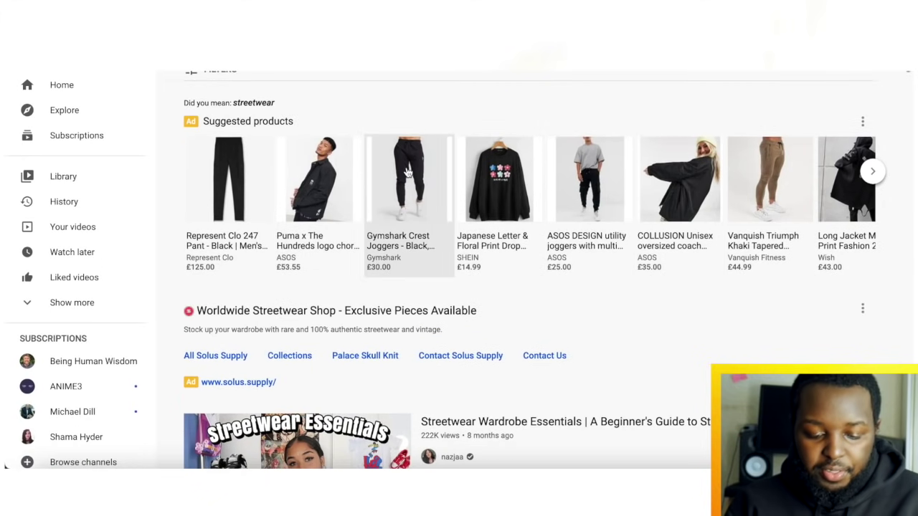
pyautogui.scroll(-2, 406, 172)
pyautogui.scroll(-2, 344, 287)
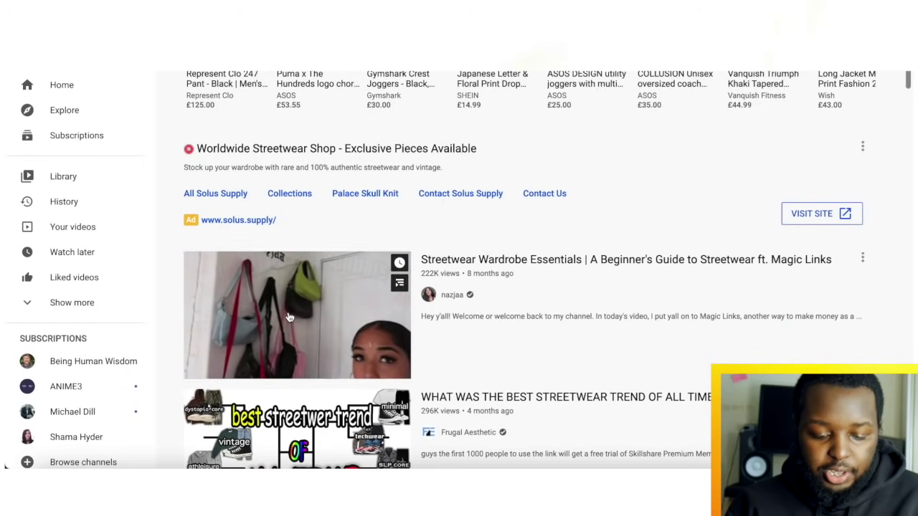
pyautogui.scroll(-1, 274, 254)
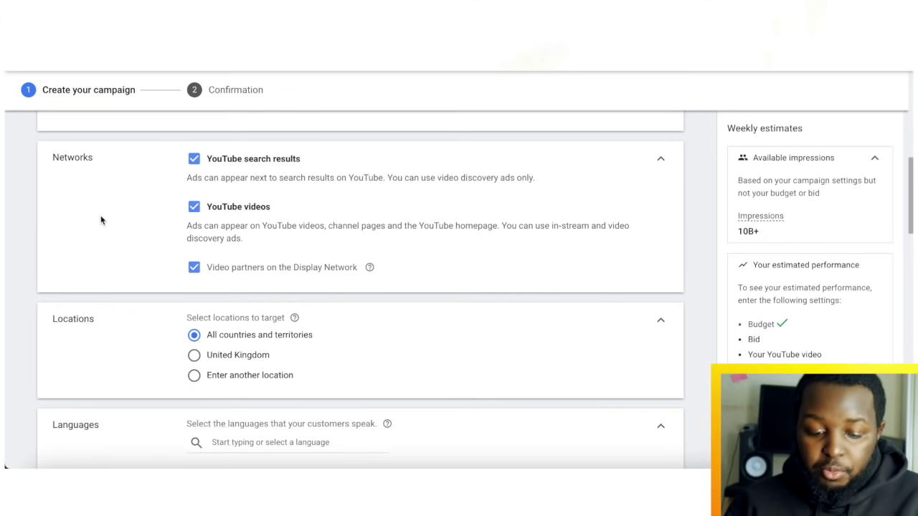
# Try excluding YouTube search results and Video partners on the Display Network from the campaign's networks, and re-enable both
pyautogui.scroll(1, 131, 207)
pyautogui.scroll(1, 136, 206)
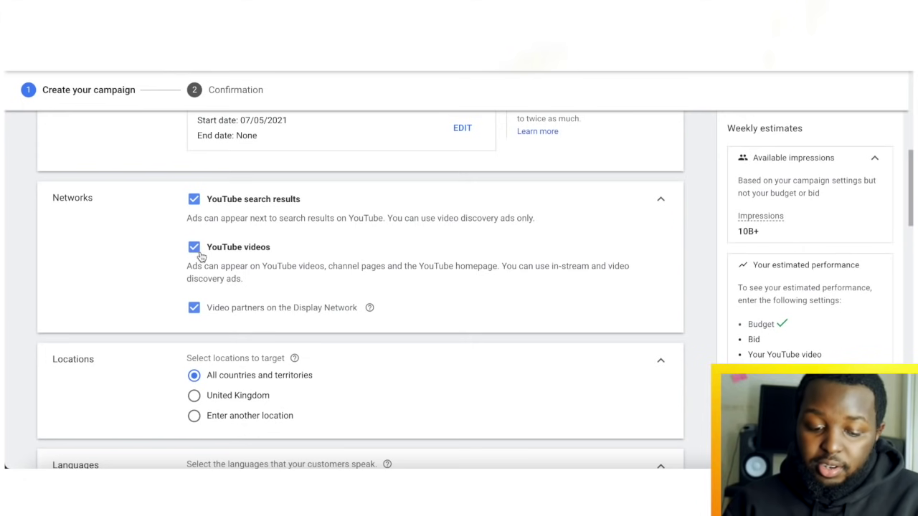
pyautogui.click(194, 200)
pyautogui.click(193, 306)
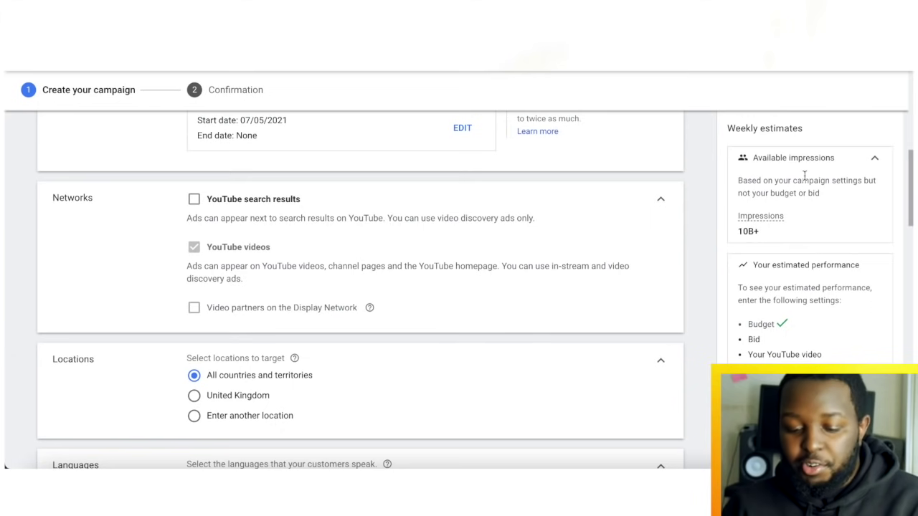
pyautogui.click(193, 308)
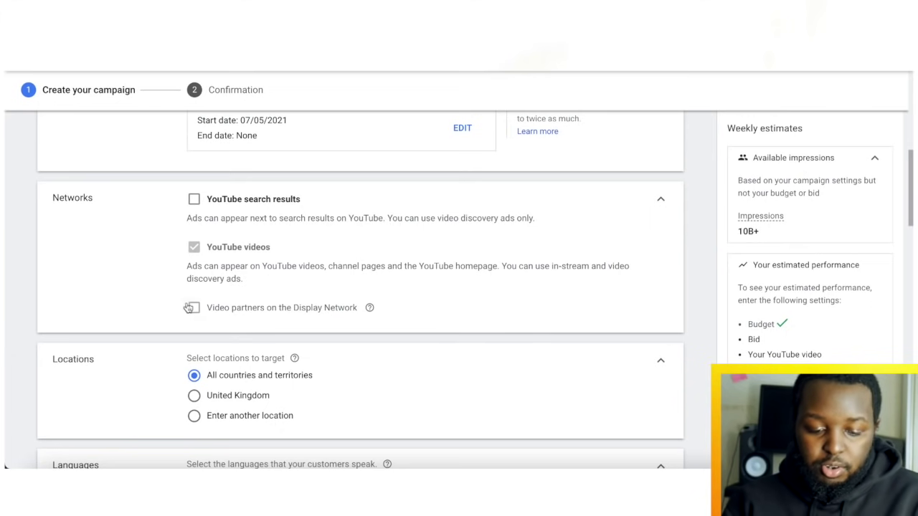
pyautogui.click(195, 200)
# Try United Kingdom as the target location, and switch the location choice to Enter another location
pyautogui.scroll(-1, 189, 207)
pyautogui.scroll(-3, 189, 209)
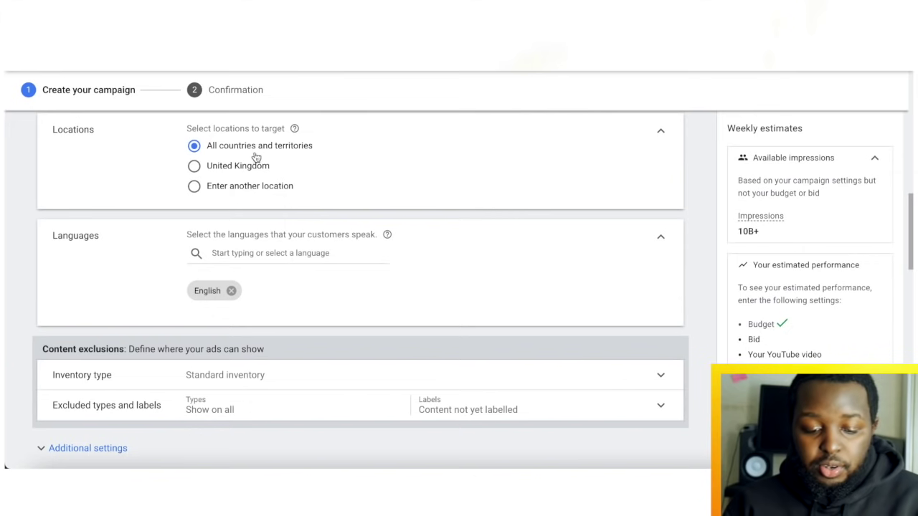
pyautogui.click(229, 168)
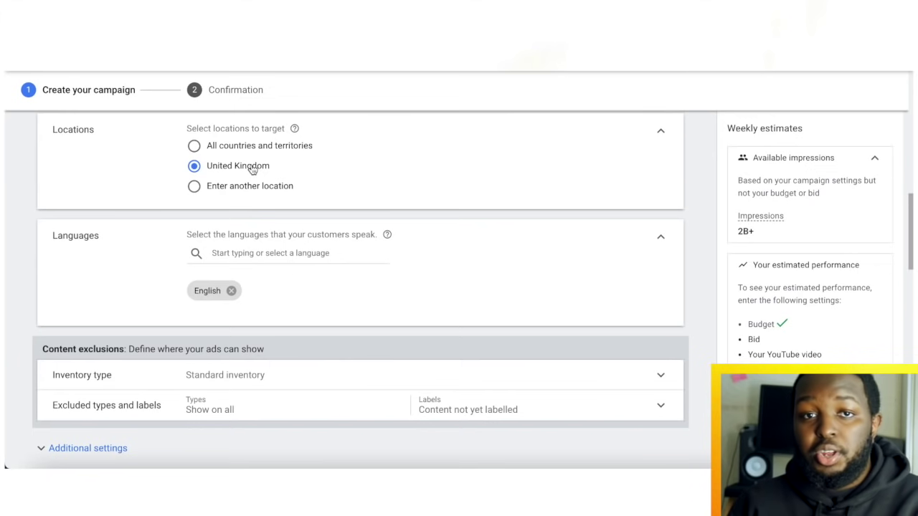
pyautogui.click(194, 188)
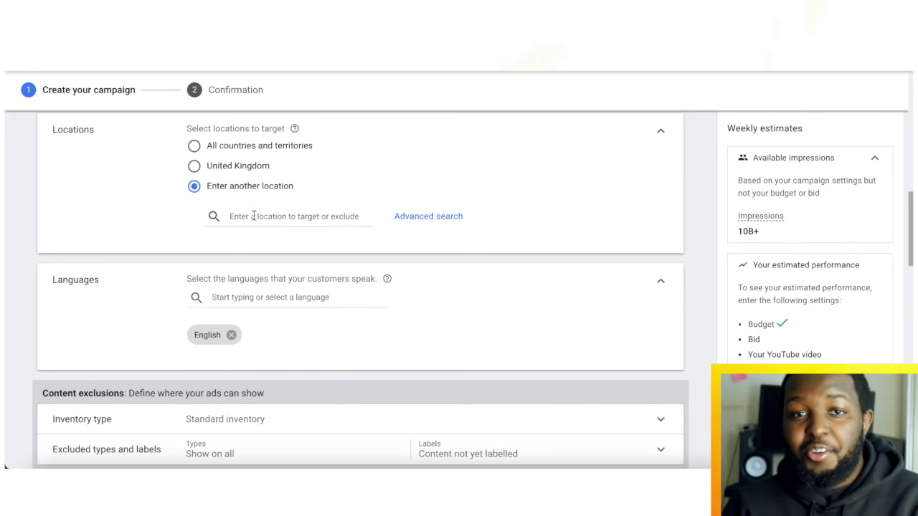
# Add London, England, United Kingdom city as a targeted location and remove it again
pyautogui.click(253, 216)
pyautogui.write('london')
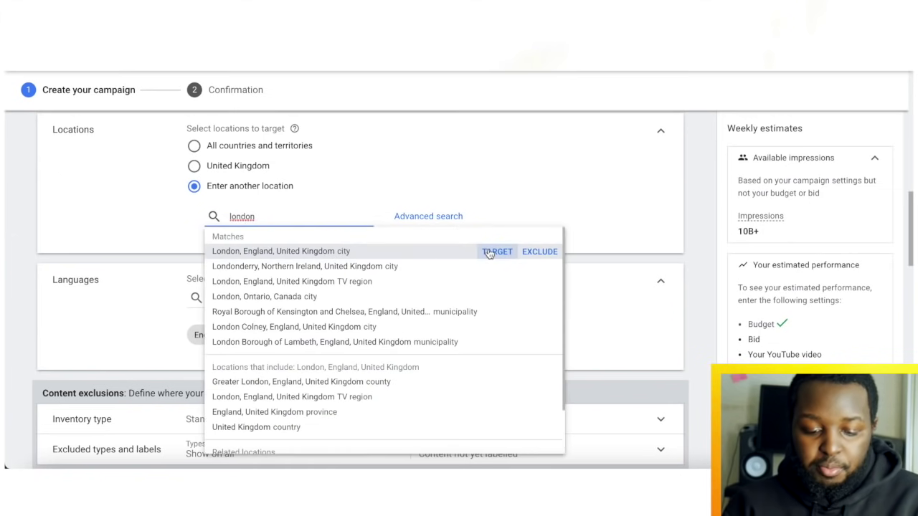
pyautogui.click(489, 251)
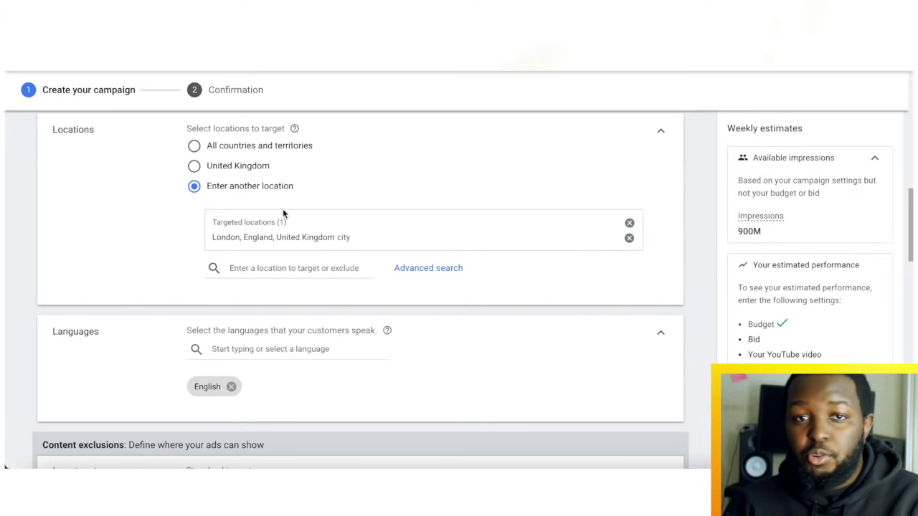
pyautogui.click(628, 238)
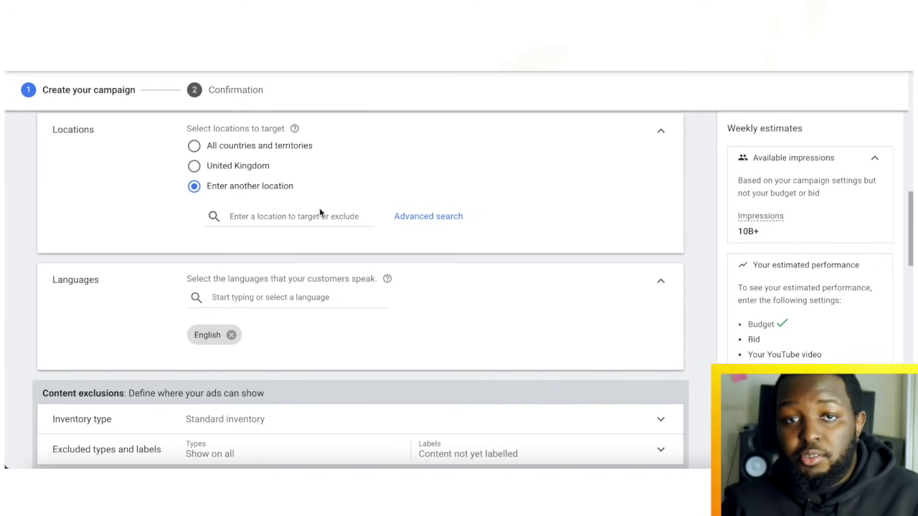
# Expand the Inventory type setting in the content exclusions and review its Expanded, Standard and Limited options
pyautogui.scroll(-2, 319, 211)
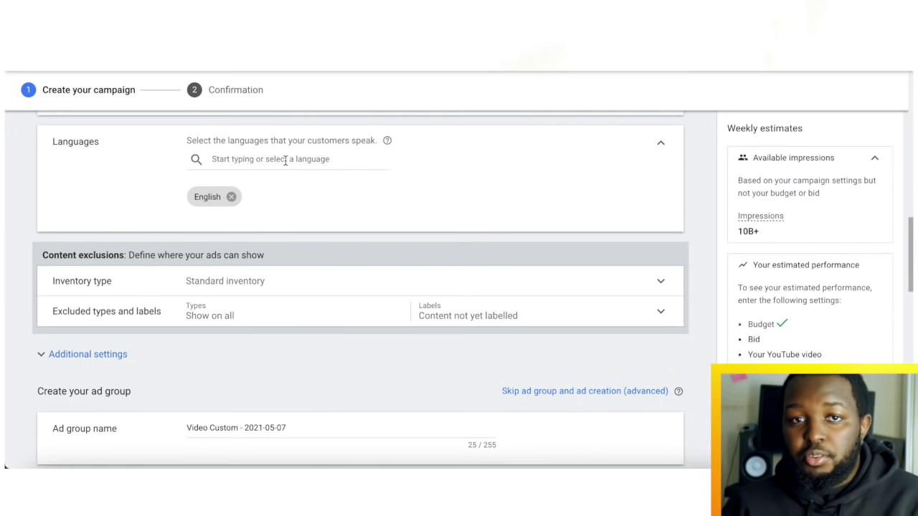
pyautogui.scroll(-1, 286, 164)
pyautogui.scroll(-2, 286, 165)
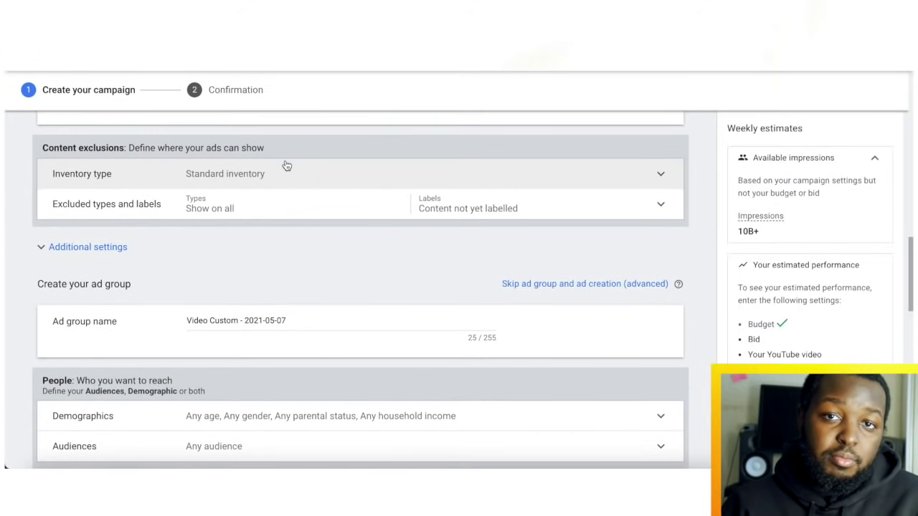
pyautogui.scroll(-1, 286, 165)
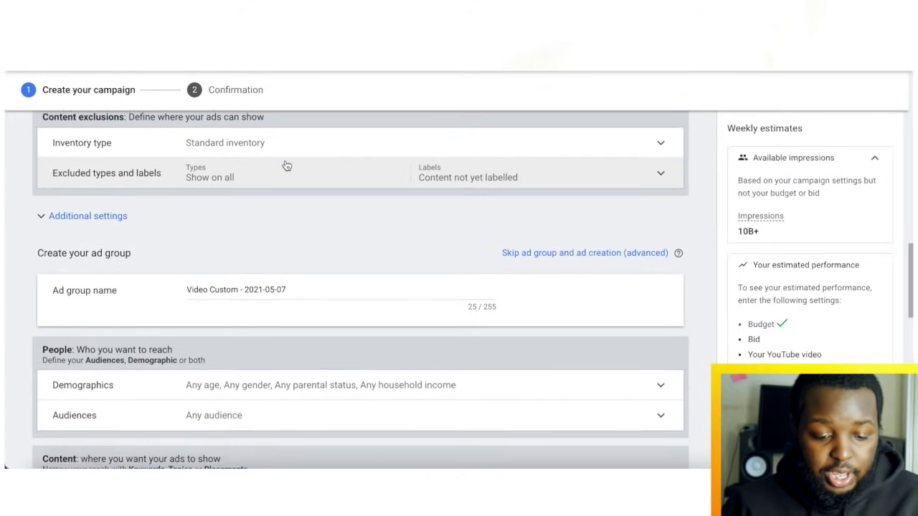
pyautogui.click(286, 165)
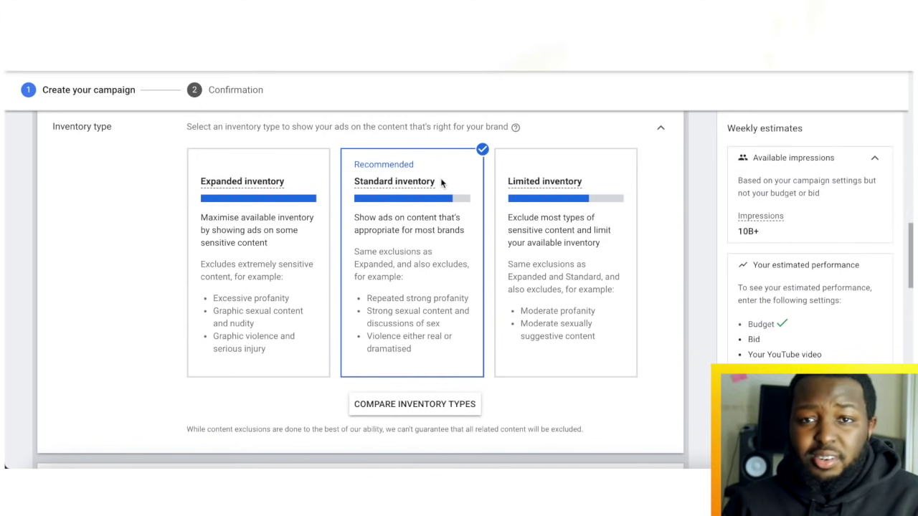
# Review the content types and digital content labels that can be excluded, and collapse that section
pyautogui.scroll(-3, 441, 183)
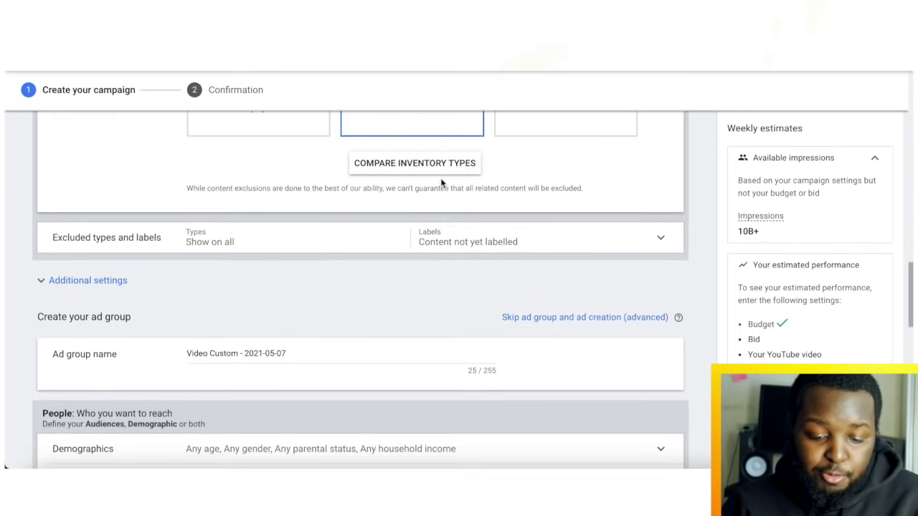
pyautogui.click(382, 198)
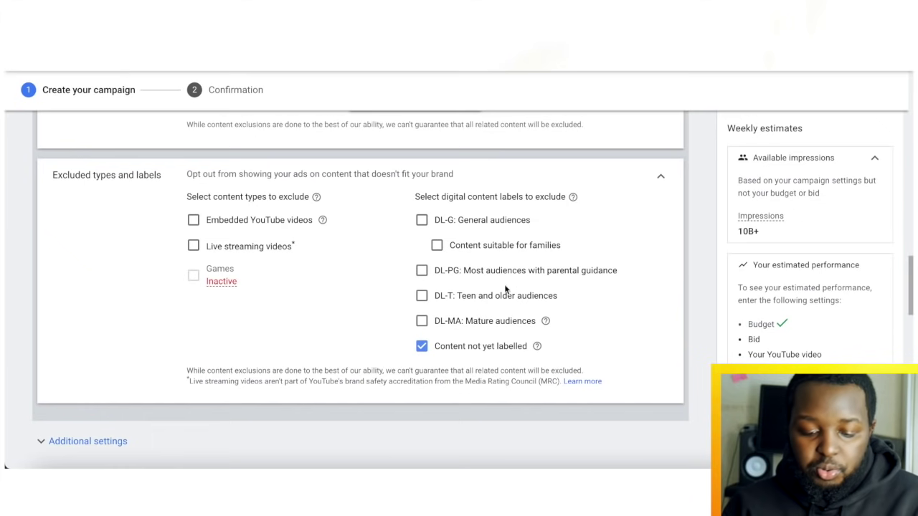
pyautogui.click(662, 178)
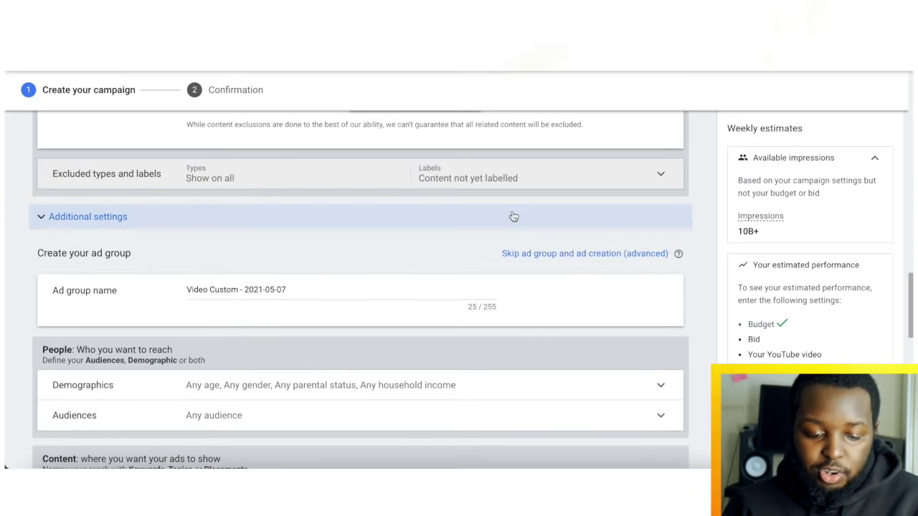
# Expand the campaign's additional settings and review the Conversions section
pyautogui.click(284, 225)
pyautogui.scroll(-1, 284, 229)
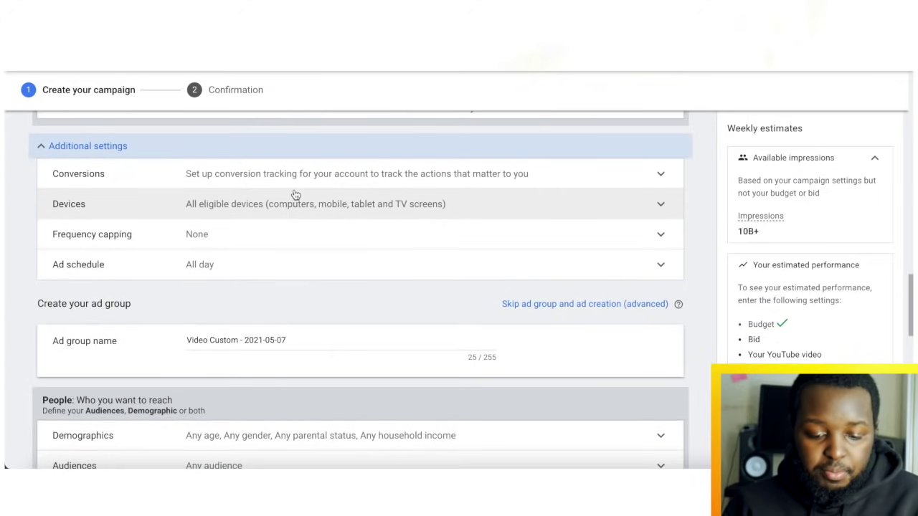
pyautogui.click(296, 186)
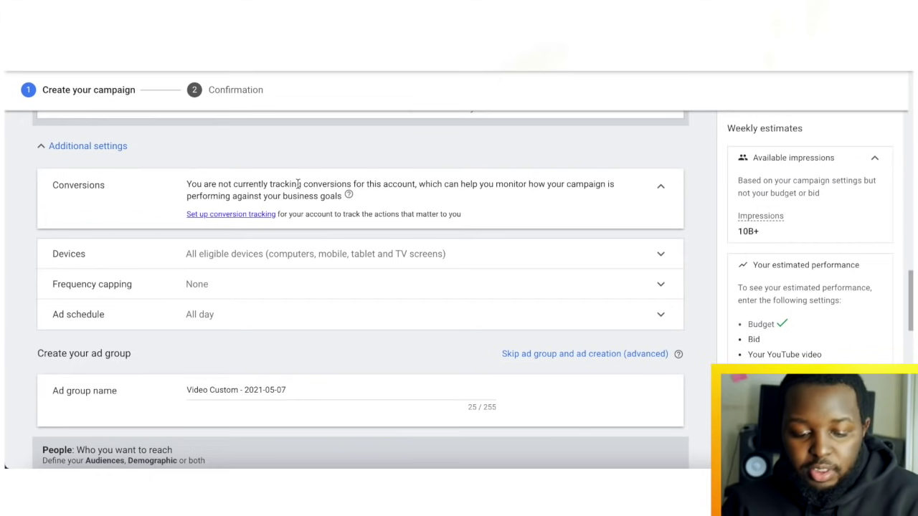
# Change the Devices setting to specific targeting for devices
pyautogui.scroll(-3, 298, 186)
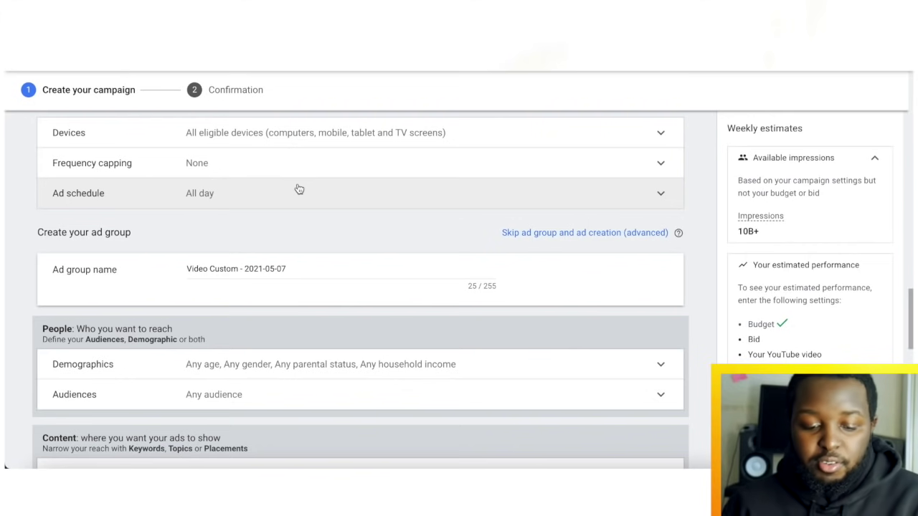
pyautogui.scroll(1, 299, 189)
pyautogui.scroll(-1, 299, 188)
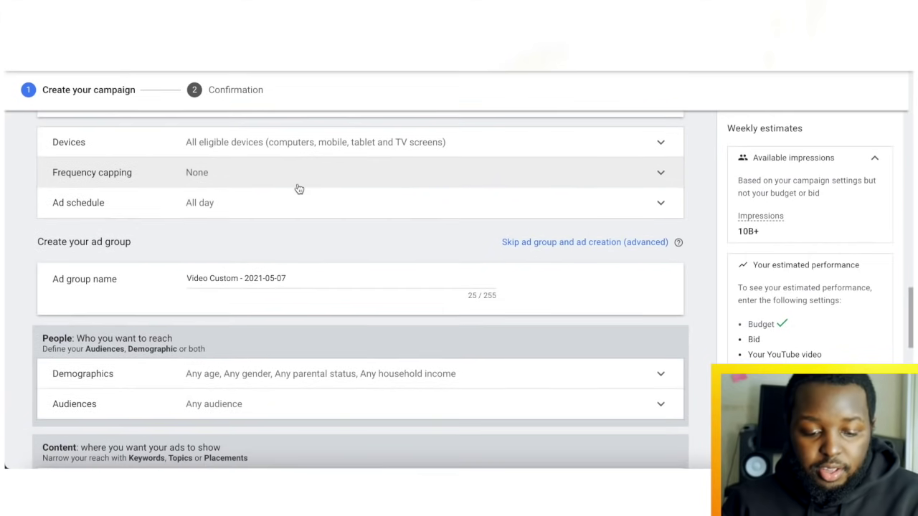
pyautogui.click(309, 144)
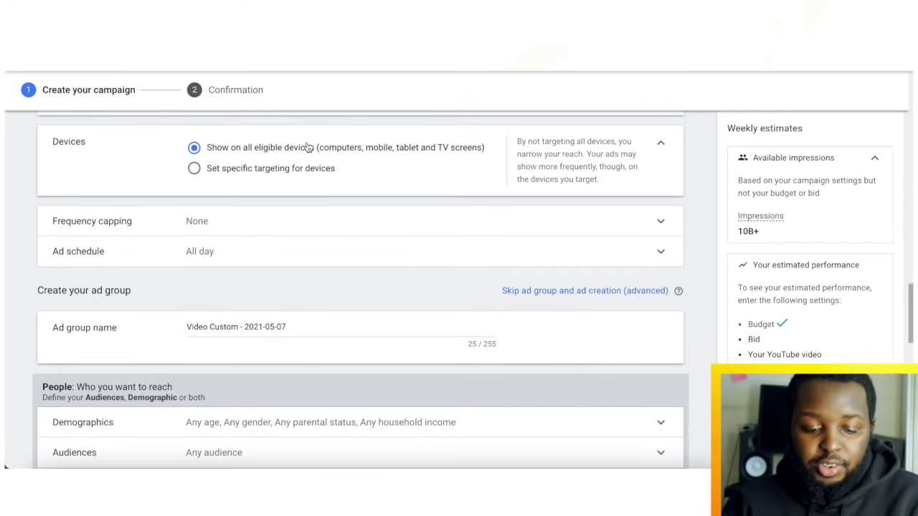
pyautogui.click(213, 169)
pyautogui.scroll(-1, 266, 188)
# Review the advanced device model options, cancel out of them, and exclude TV screens from the targeted devices
pyautogui.scroll(-1, 267, 188)
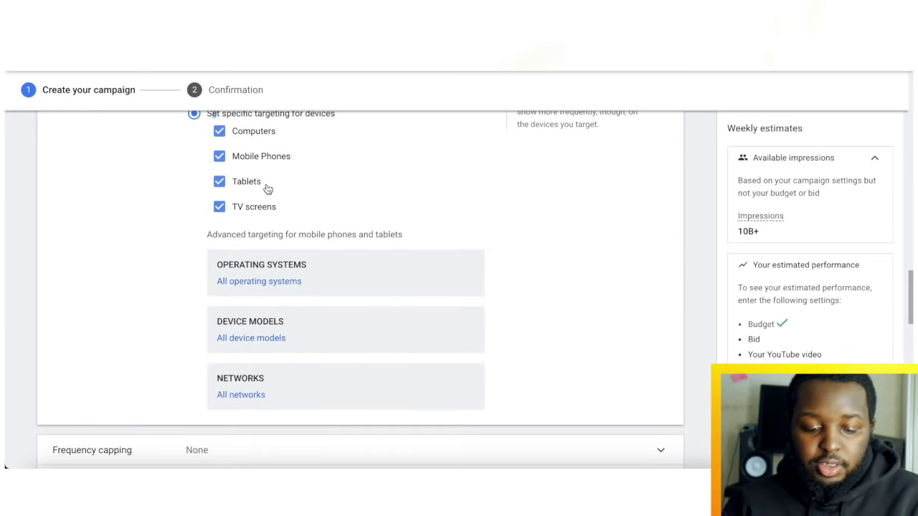
pyautogui.scroll(1, 266, 186)
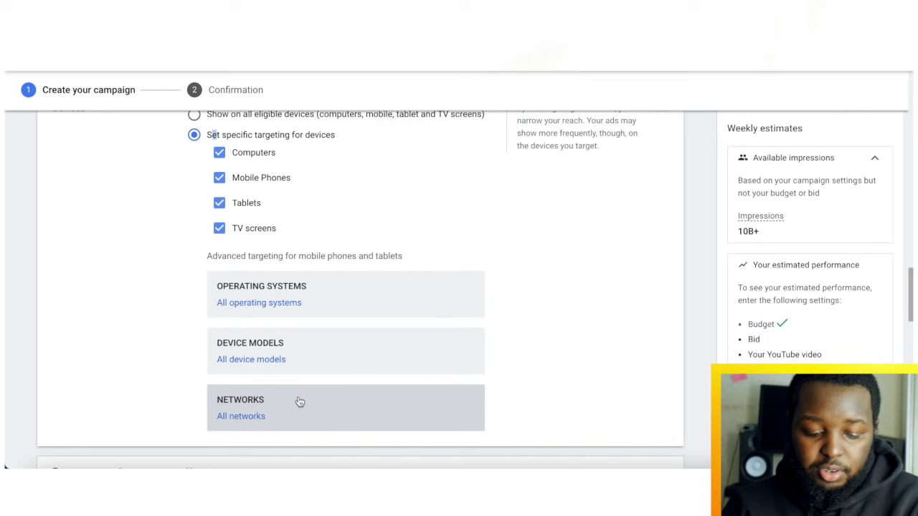
pyautogui.click(305, 373)
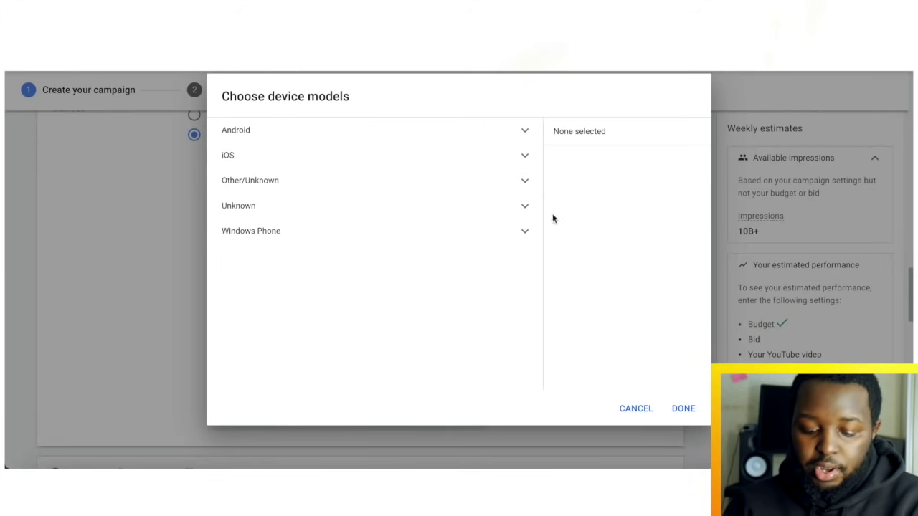
pyautogui.click(634, 405)
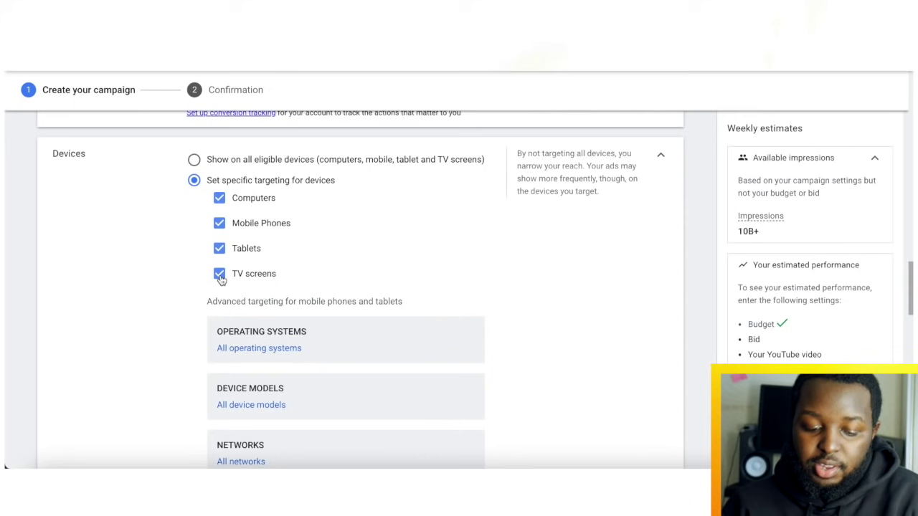
pyautogui.click(219, 275)
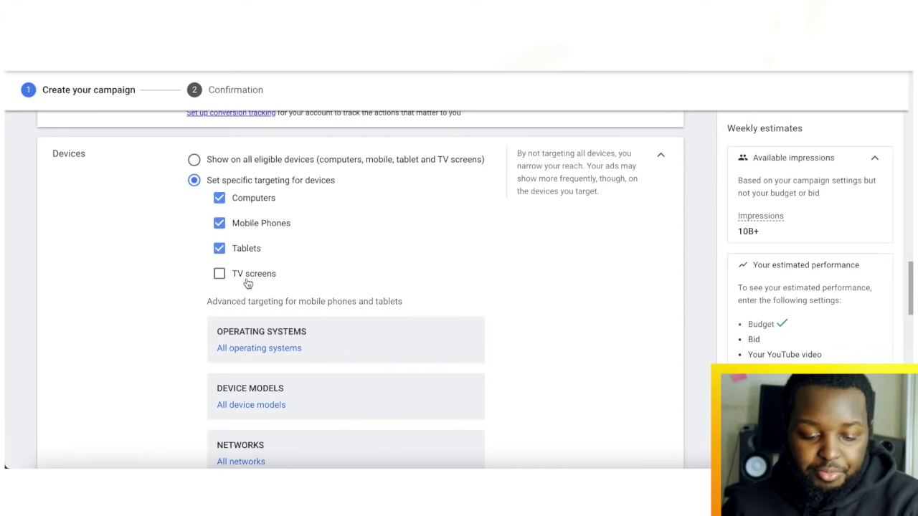
# Expand Frequency capping and cap the impression frequency at 3 per day
pyautogui.scroll(-5, 248, 283)
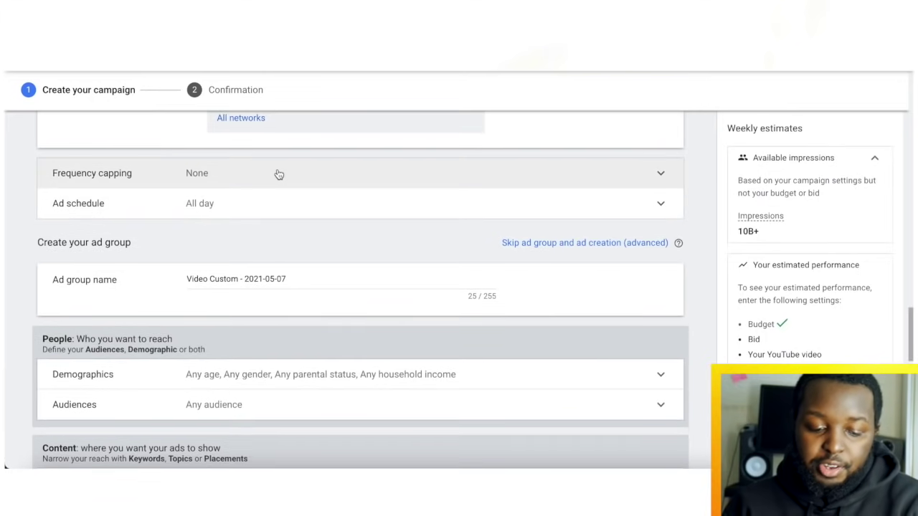
pyautogui.click(277, 173)
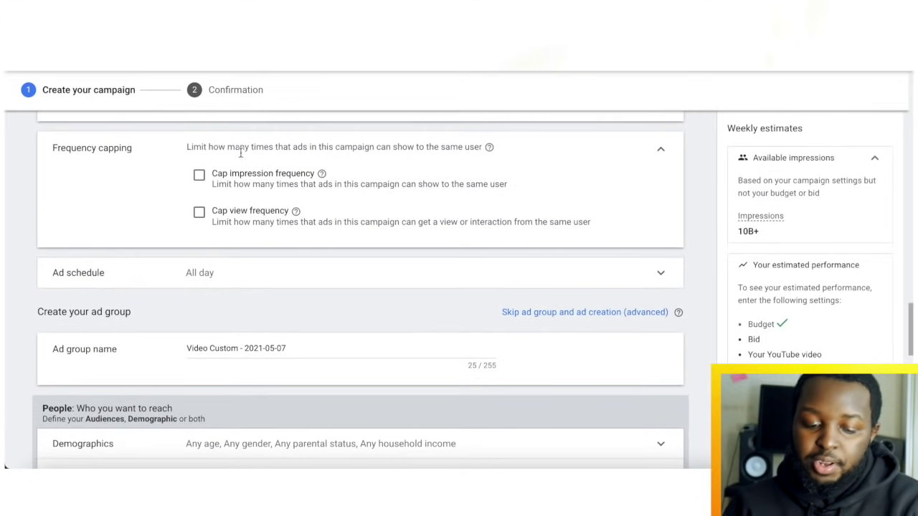
pyautogui.click(199, 185)
pyautogui.click(251, 230)
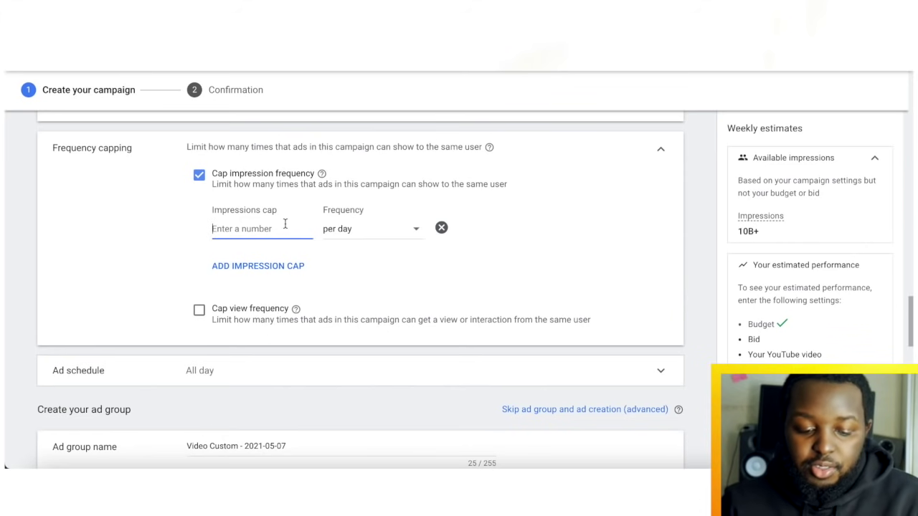
pyautogui.write('3')
# Add a second impression cap of 3 per day and remove it again
pyautogui.click(252, 265)
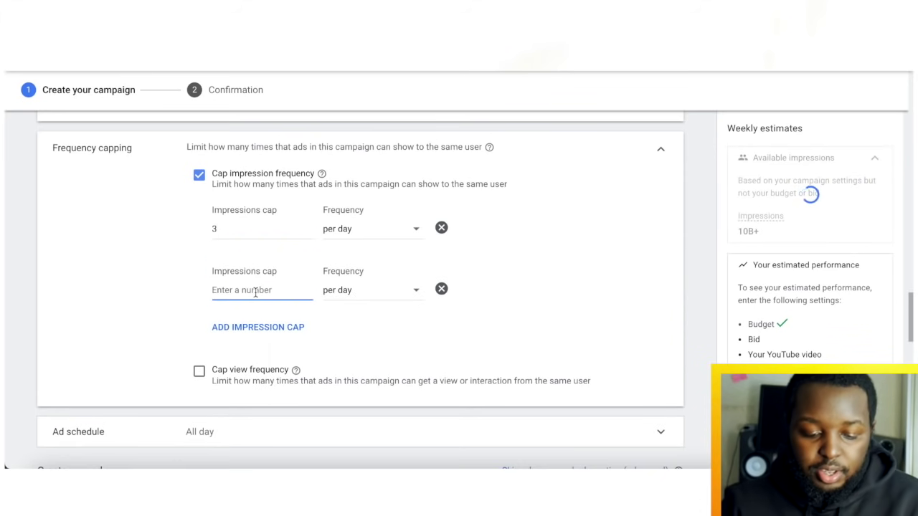
pyautogui.write('3')
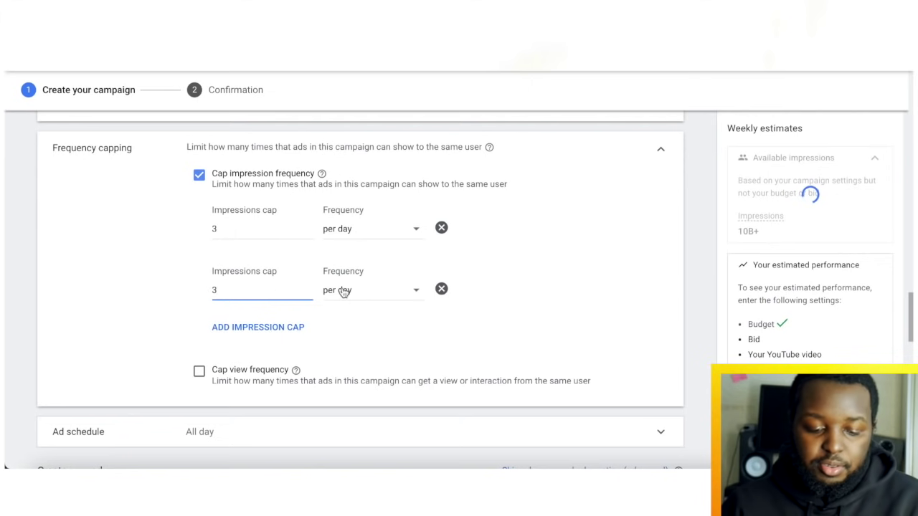
pyautogui.click(441, 288)
# Enable the view frequency cap and set both the impressions cap and the views cap to 2 per day
pyautogui.click(217, 309)
pyautogui.click(256, 362)
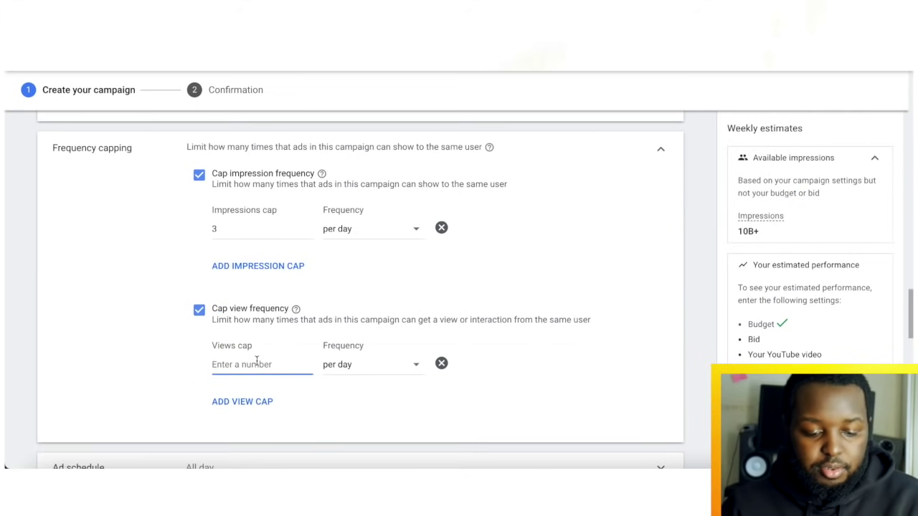
pyautogui.click(260, 228)
pyautogui.press('BackSpace')
pyautogui.write('2')
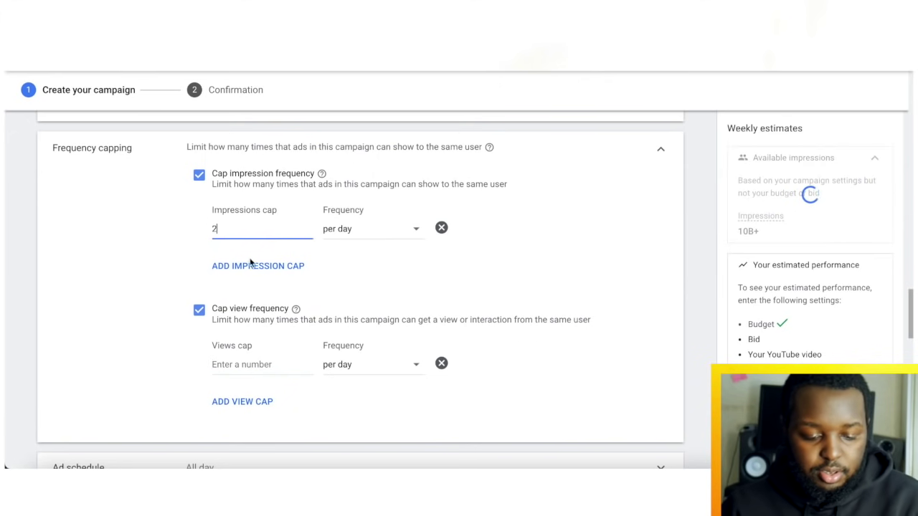
pyautogui.click(251, 363)
pyautogui.write('1')
pyautogui.press('BackSpace')
pyautogui.write('2')
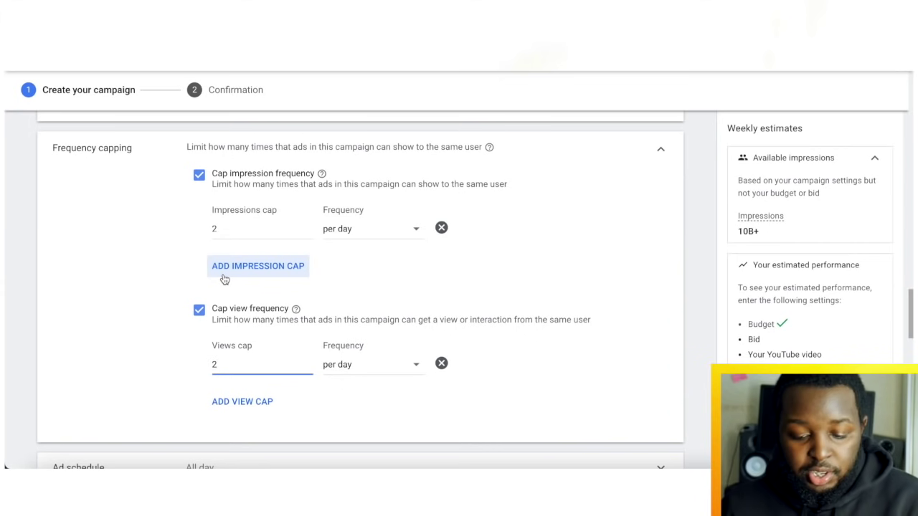
# Set the impressions cap to 5 per day, and turn off both the impression and view frequency caps
pyautogui.click(246, 240)
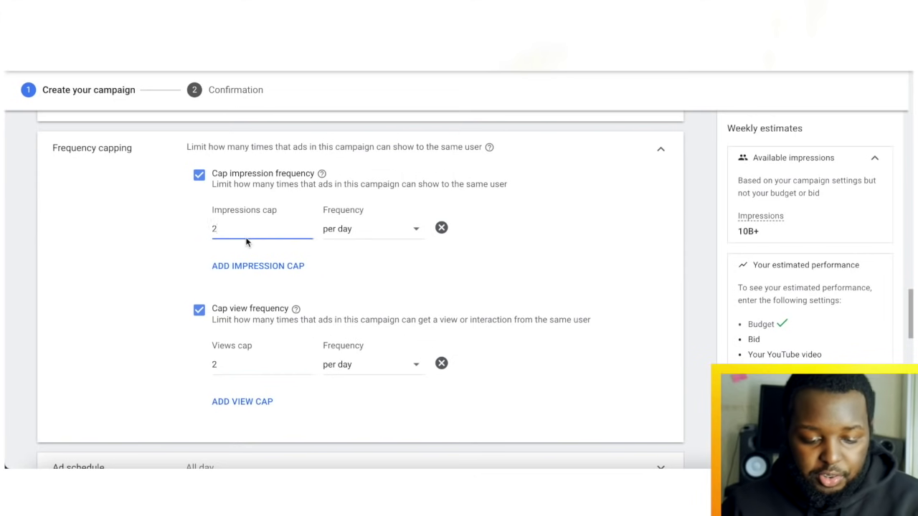
pyautogui.press('BackSpace')
pyautogui.write('5')
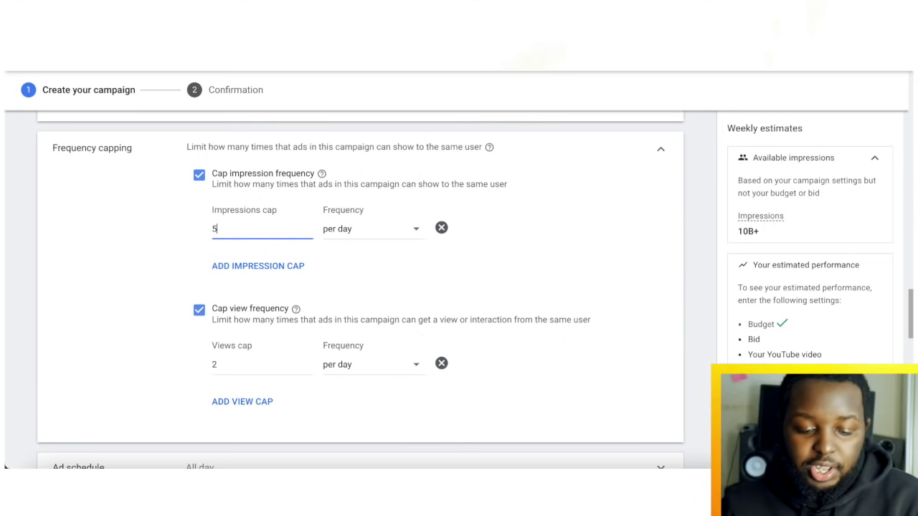
pyautogui.click(202, 176)
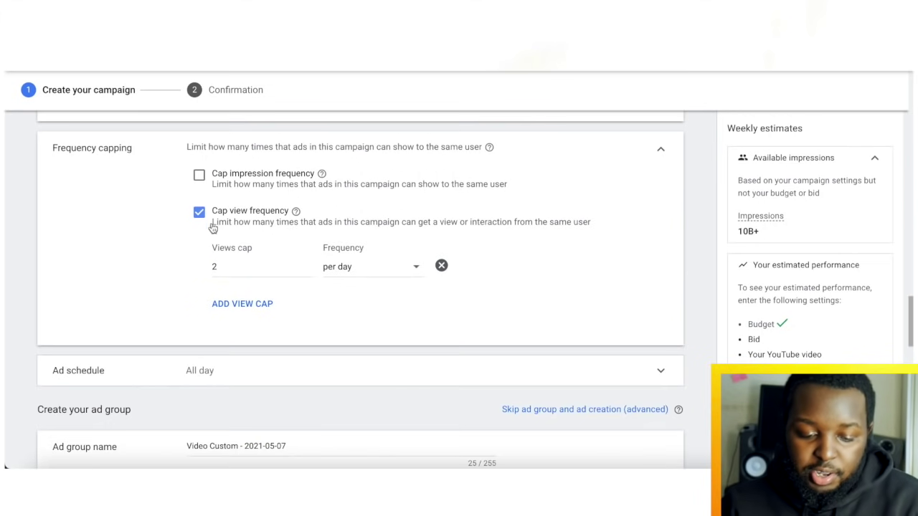
pyautogui.click(200, 213)
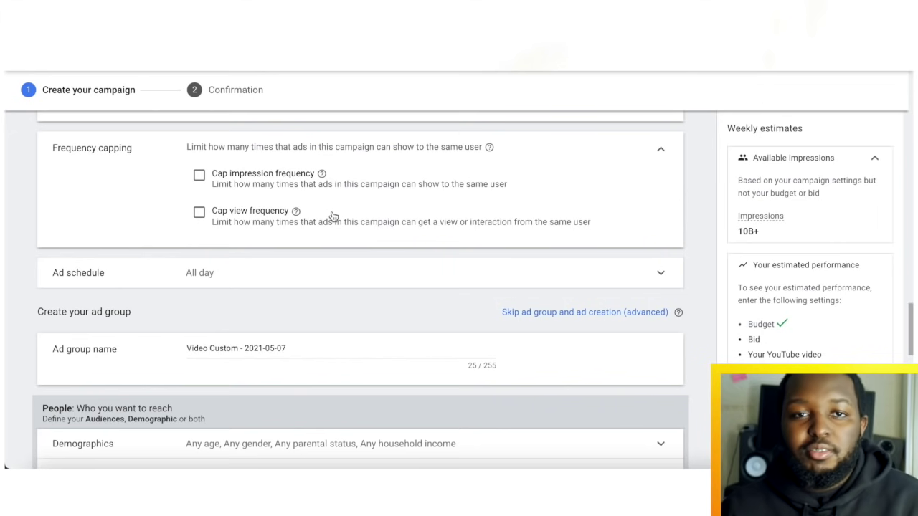
# Expand the Ad schedule setting and review its day and time options
pyautogui.scroll(-2, 333, 216)
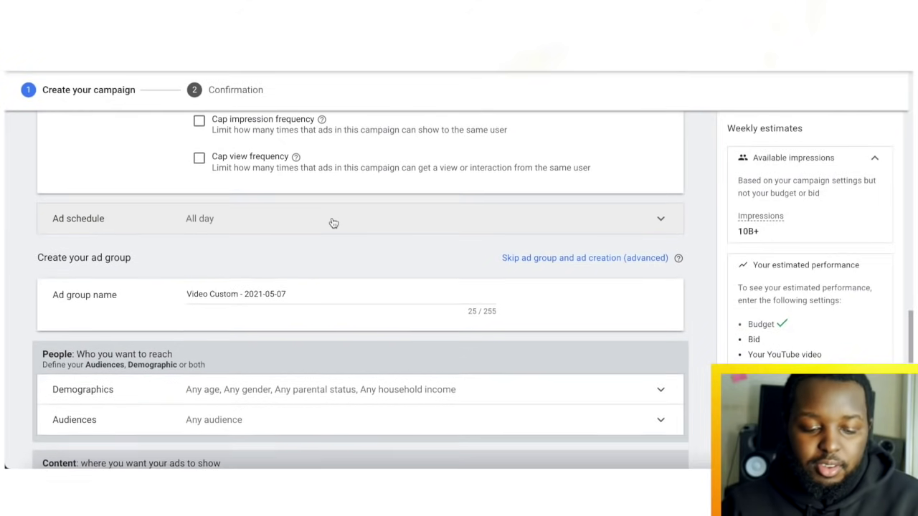
pyautogui.click(340, 195)
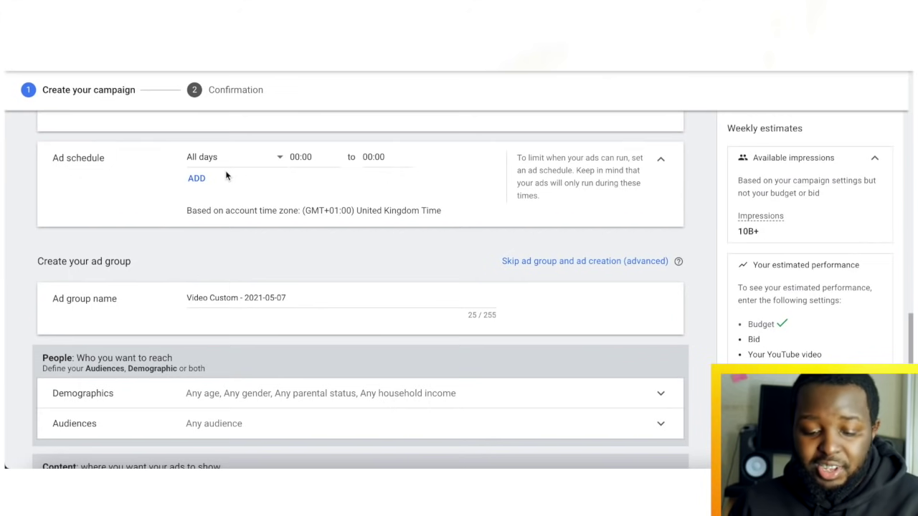
pyautogui.scroll(-1, 215, 188)
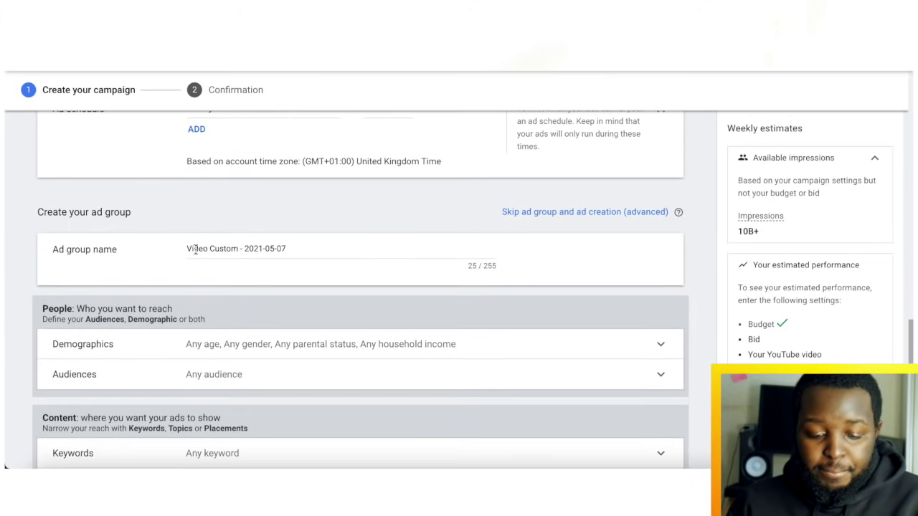
pyautogui.scroll(1, 261, 184)
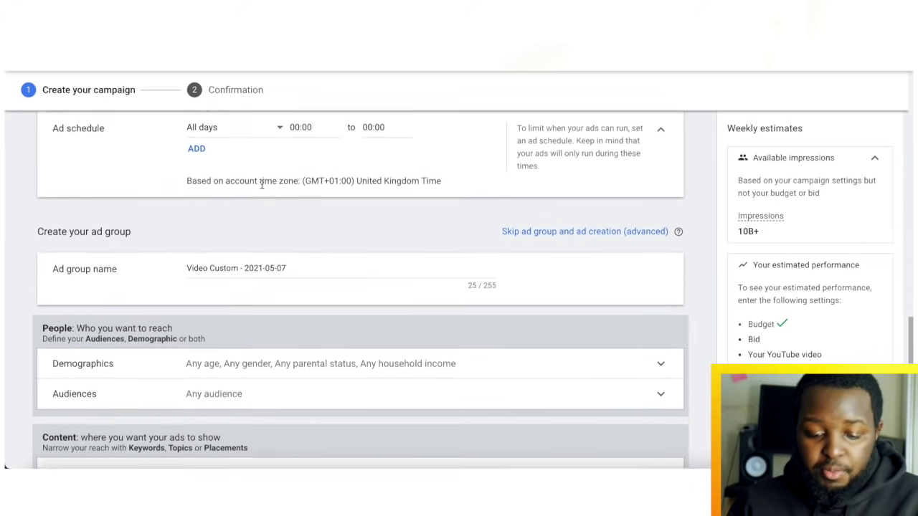
# Replace the default ad group name with "streetwear september set"
pyautogui.tripleClick(247, 270)
pyautogui.press('BackSpace')
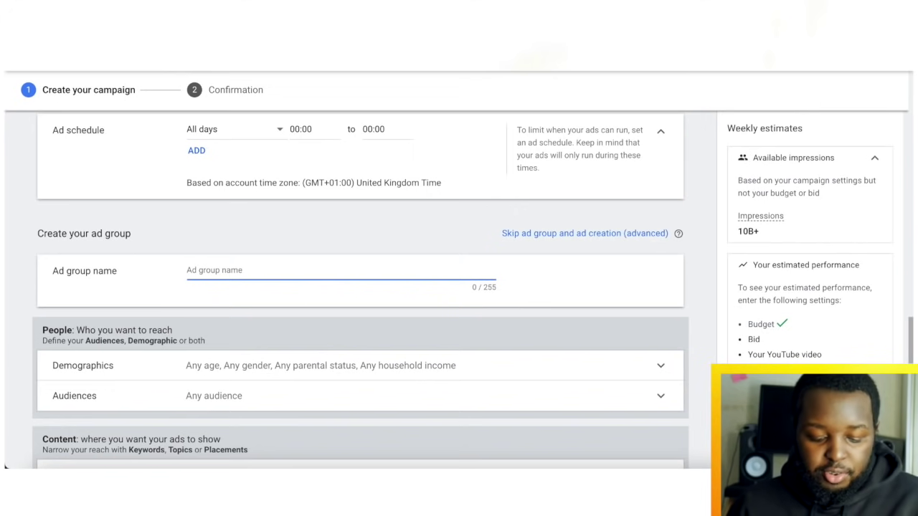
pyautogui.write('stret')
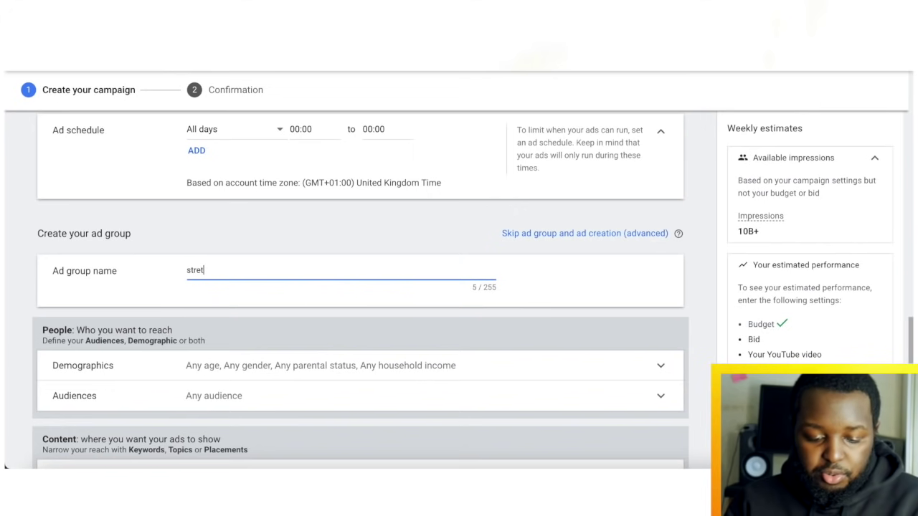
pyautogui.press('BackSpace')
pyautogui.write('t')
pyautogui.press('BackSpace')
pyautogui.write('etwear ')
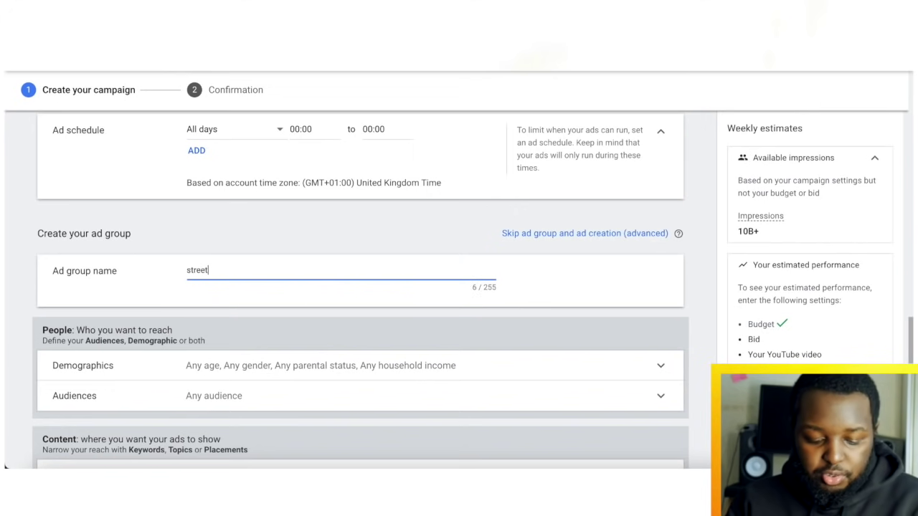
pyautogui.write('london')
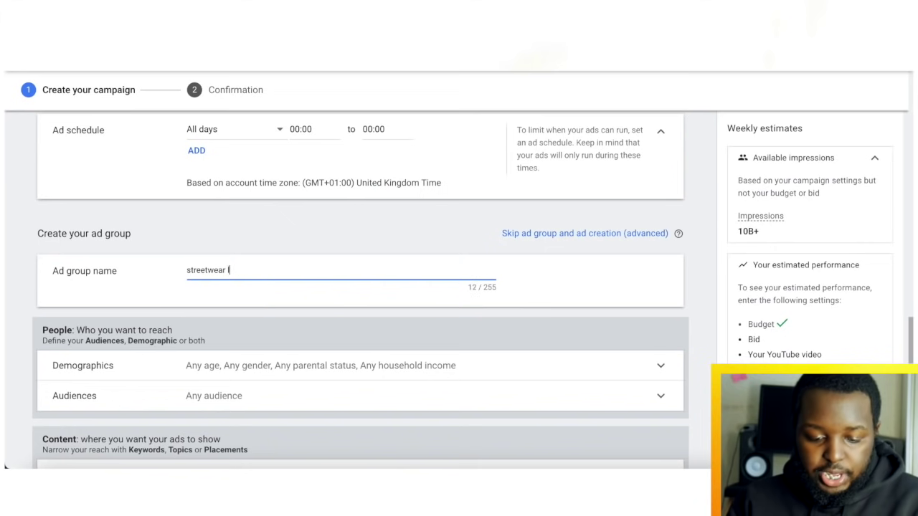
pyautogui.press('BackSpace')
pyautogui.press('BackSpace')
pyautogui.press('BackSpace')
pyautogui.press('BackSpace')
pyautogui.press('BackSpace')
pyautogui.press('BackSpace')
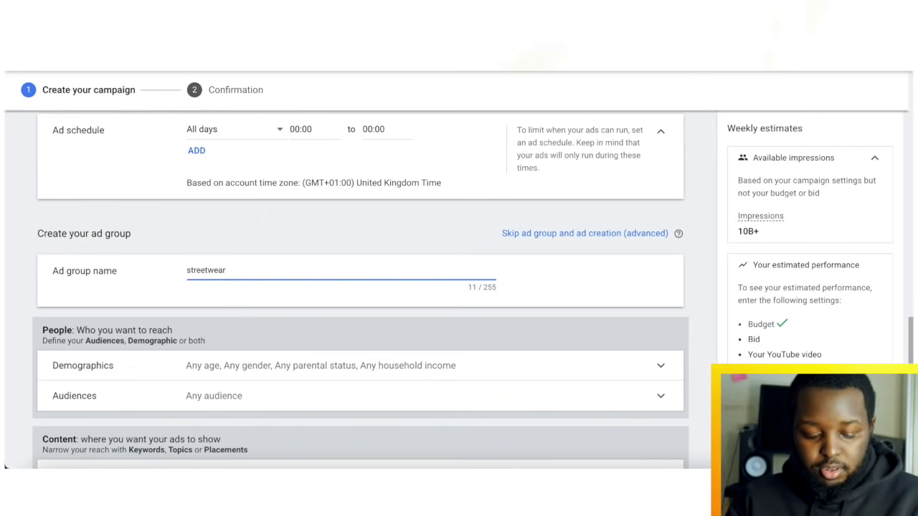
pyautogui.write('septem')
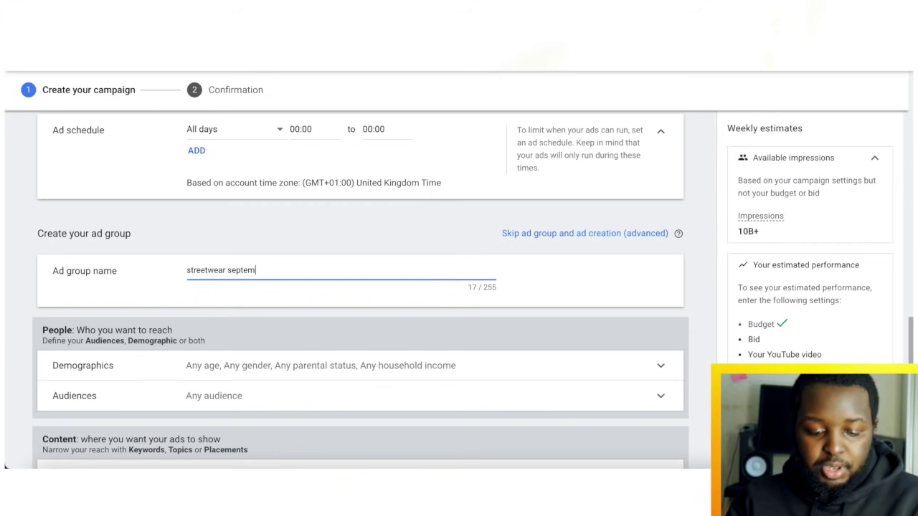
pyautogui.write('ber set')
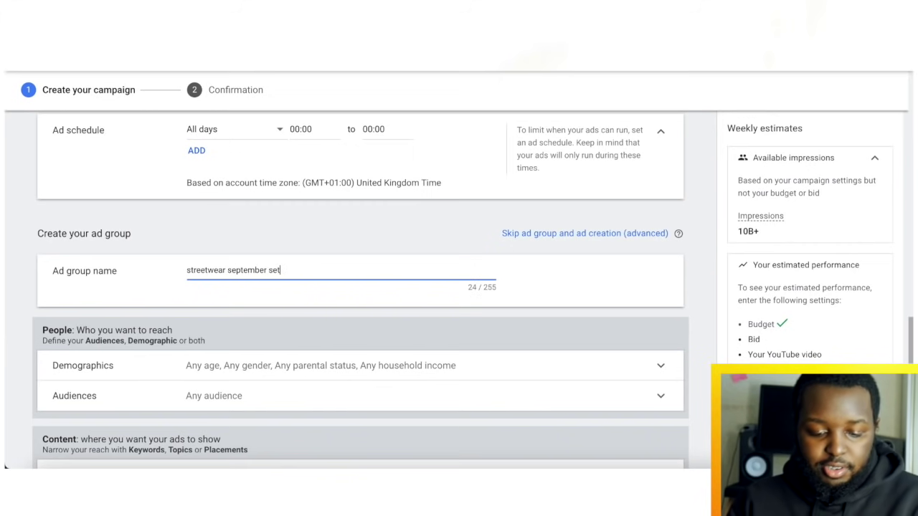
# Change the month in the ad group name so that it reads "streetwear October set"
pyautogui.scroll(-1, 144, 296)
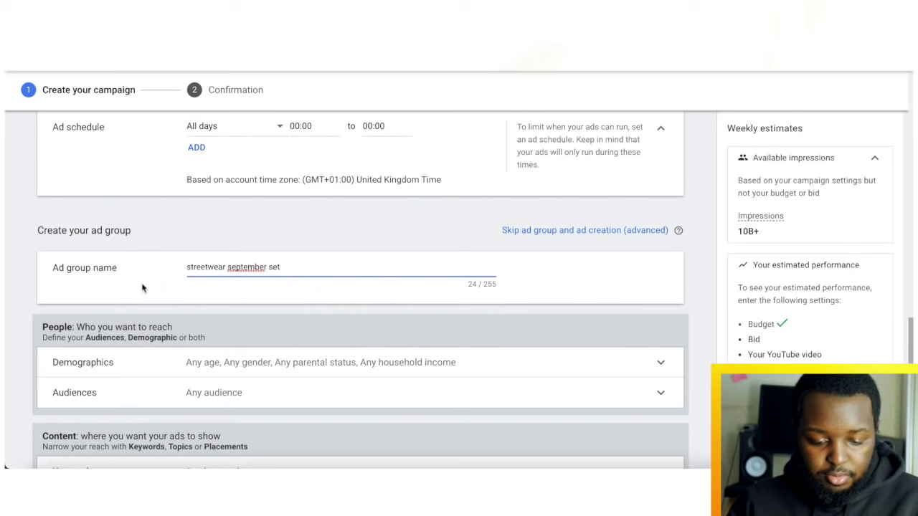
pyautogui.click(240, 267)
pyautogui.press('BackSpace')
pyautogui.press('Delete')
pyautogui.press('Delete')
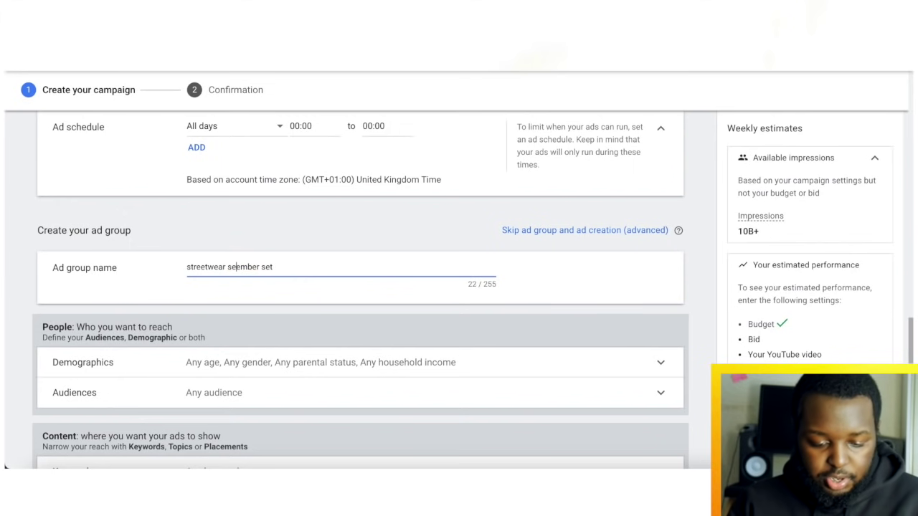
pyautogui.hotkey('shift', 'Right')
pyautogui.hotkey('shift', 'Right')
pyautogui.hotkey('shift', 'Right')
pyautogui.press('Delete')
pyautogui.press('BackSpace')
pyautogui.press('BackSpace')
pyautogui.press('BackSpace')
pyautogui.write('october')
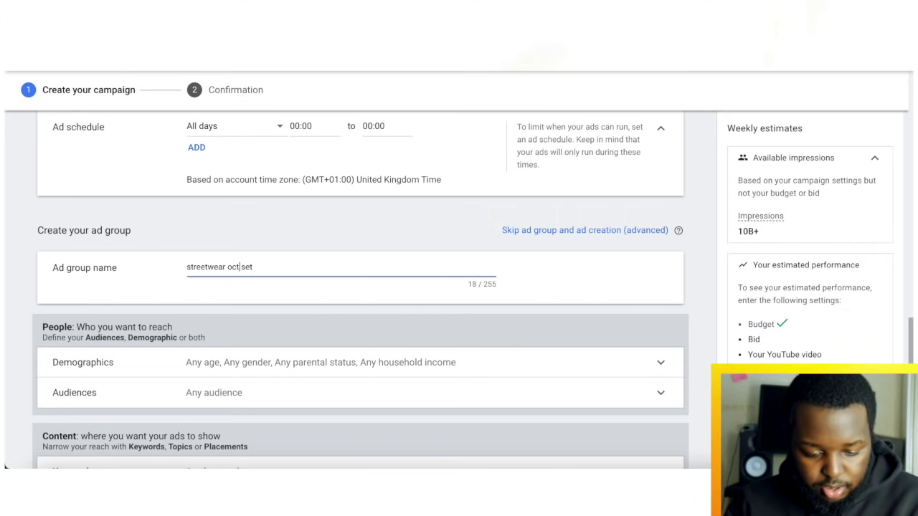
pyautogui.click(232, 267)
pyautogui.press('BackSpace')
pyautogui.write('O')
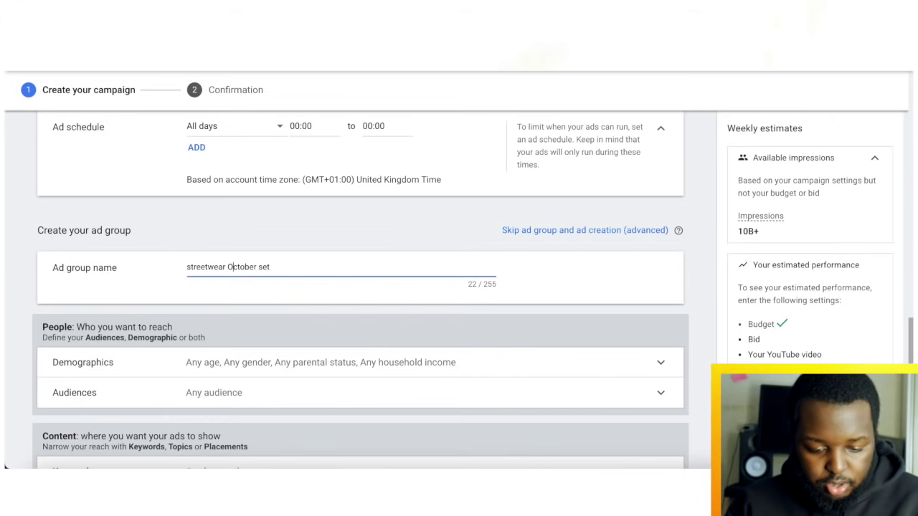
# Expand the ad group's Demographics section and review the gender, age, parental status and household income options
pyautogui.scroll(-2, 293, 266)
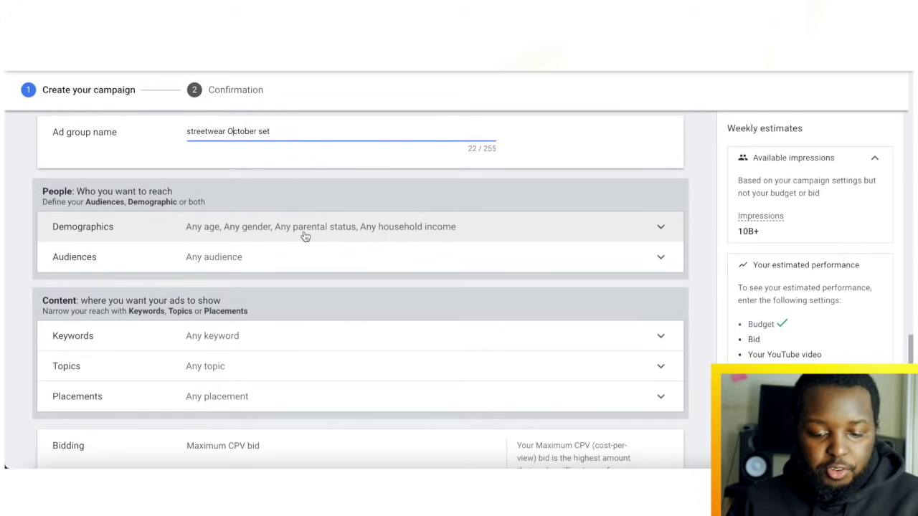
pyautogui.click(304, 238)
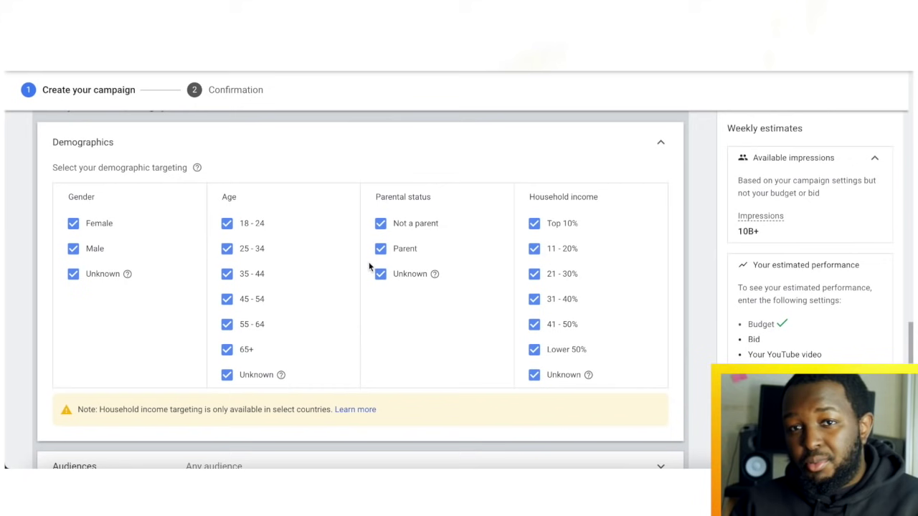
pyautogui.scroll(-1, 302, 349)
pyautogui.scroll(-1, 302, 349)
pyautogui.scroll(1, 302, 348)
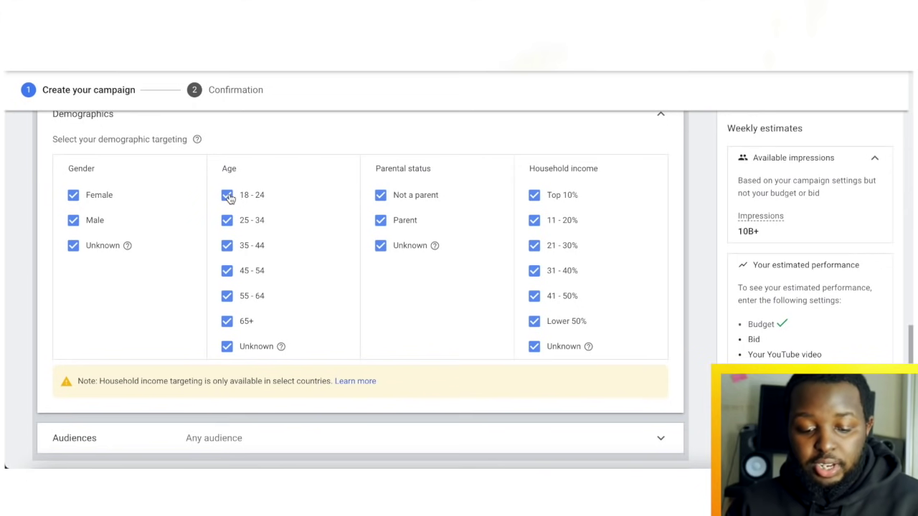
# Exclude the 35 - 44, 45 - 54, 55 - 64 and 65+ age groups from the ad group's demographic targeting
pyautogui.click(227, 246)
pyautogui.click(228, 271)
pyautogui.click(227, 297)
pyautogui.click(227, 321)
pyautogui.click(227, 245)
pyautogui.click(228, 249)
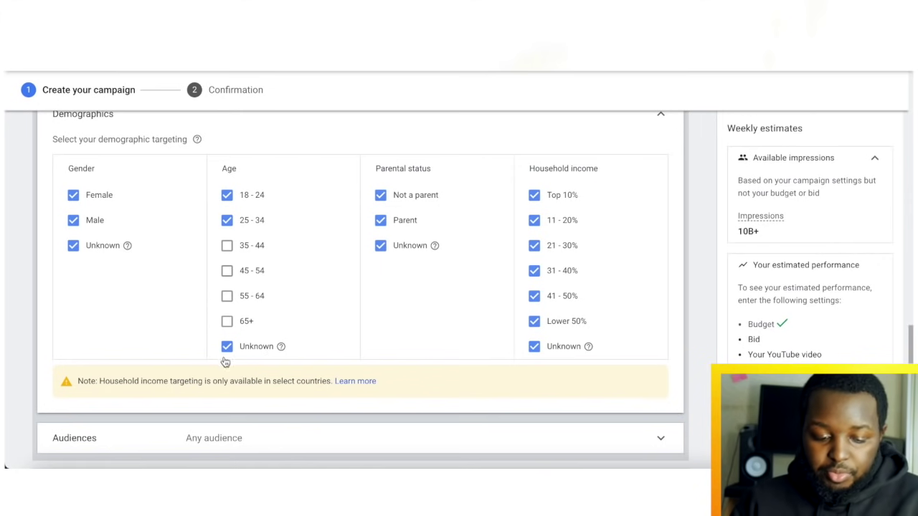
# Try excluding the Male and Unknown genders from the demographic targeting and include both again
pyautogui.click(74, 221)
pyautogui.click(74, 245)
pyautogui.click(73, 221)
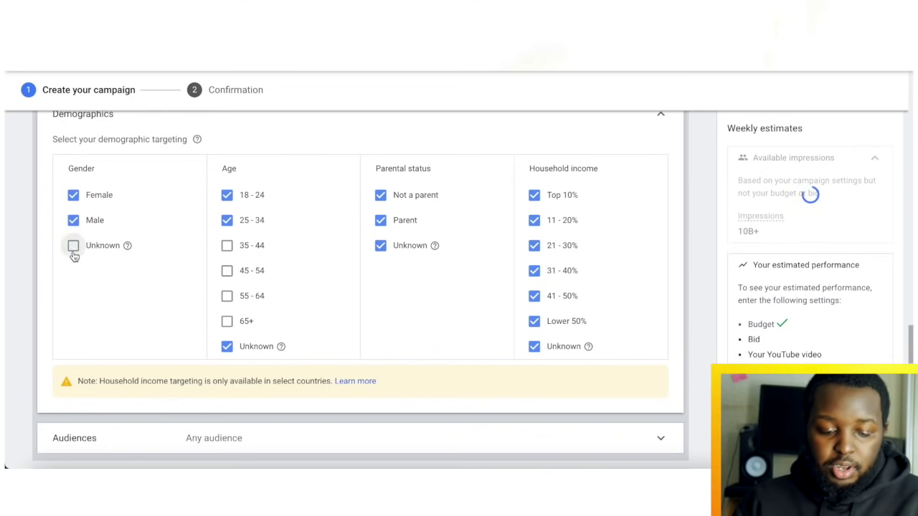
pyautogui.click(74, 245)
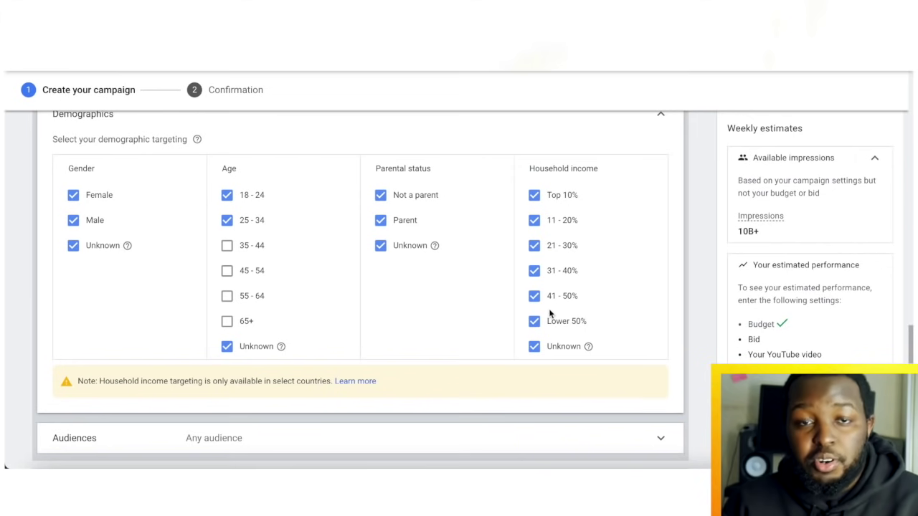
# Try excluding the Lower 50% and 41 - 50% household income brackets and include both again
pyautogui.click(534, 320)
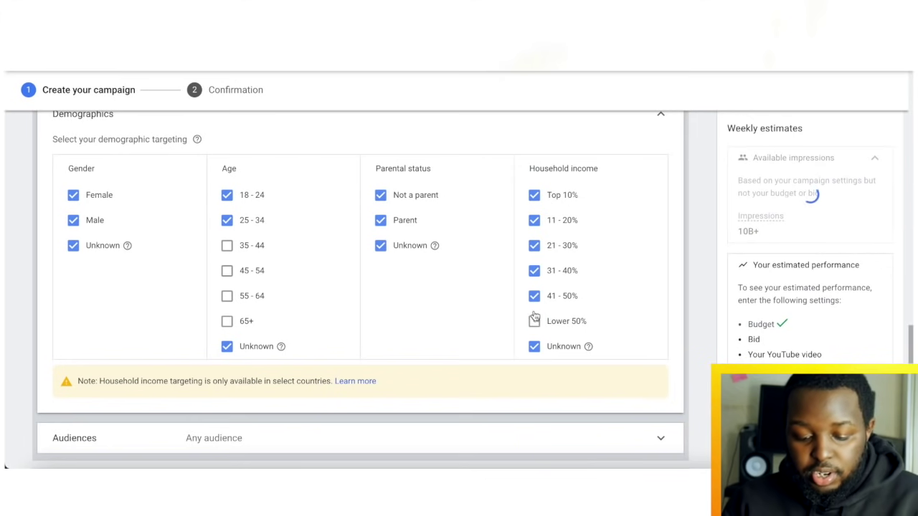
pyautogui.click(534, 296)
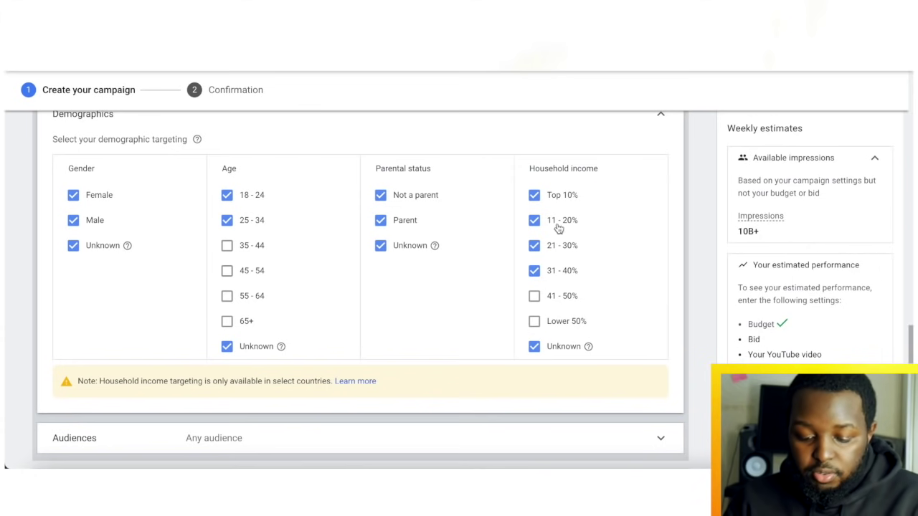
pyautogui.click(535, 297)
pyautogui.click(535, 321)
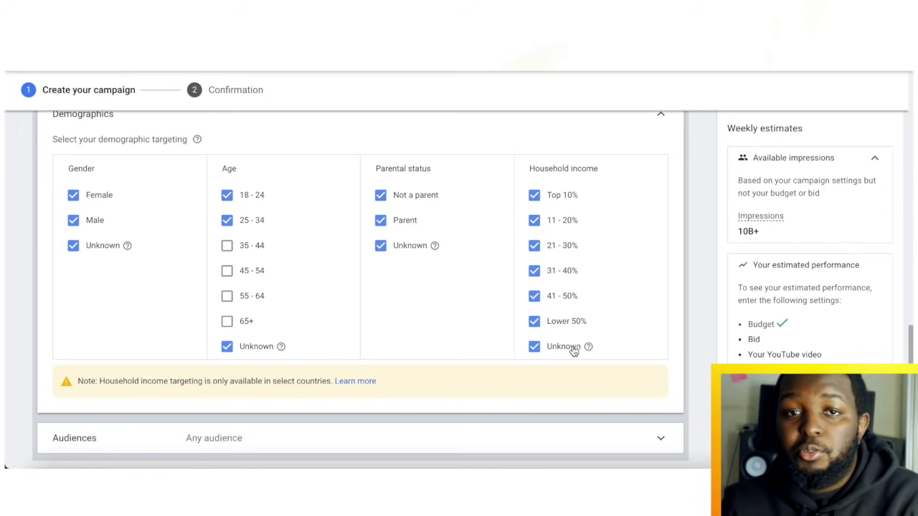
# Look over the Audiences section and the Keywords, Topics and Placements content settings below it
pyautogui.scroll(-3, 573, 351)
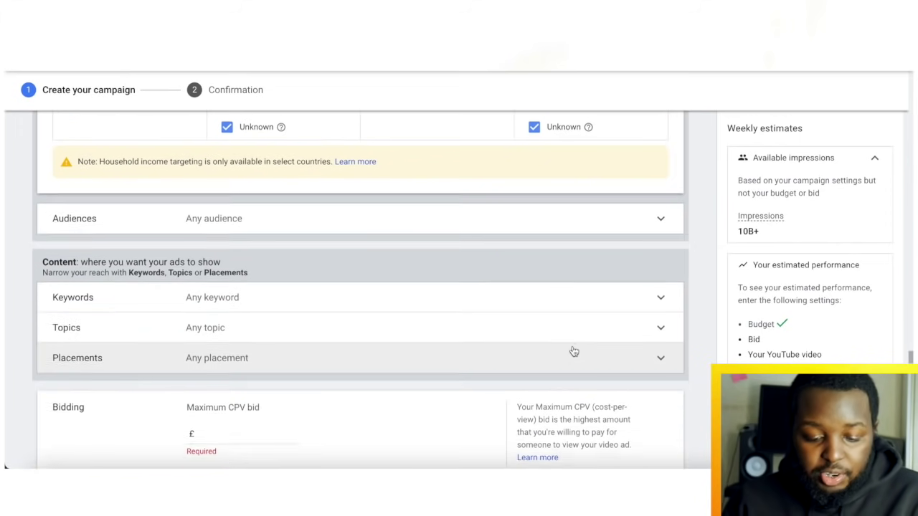
pyautogui.click(546, 227)
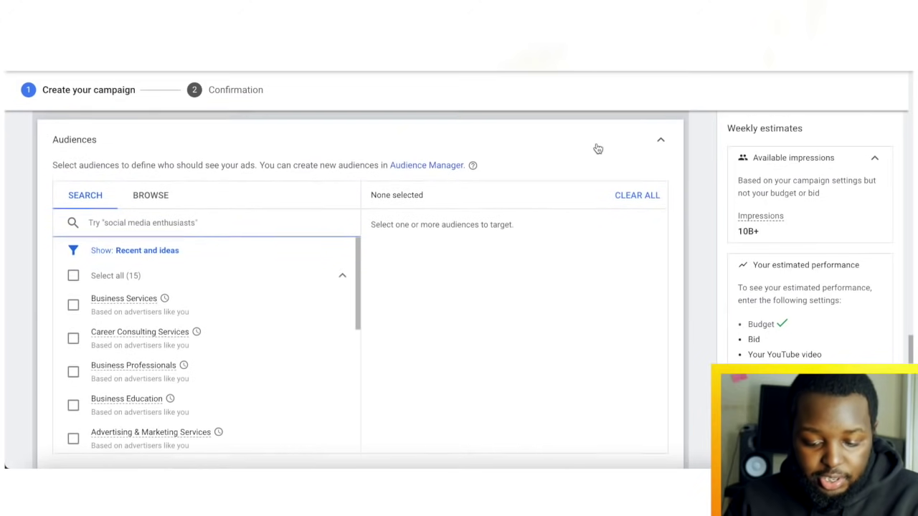
pyautogui.click(597, 148)
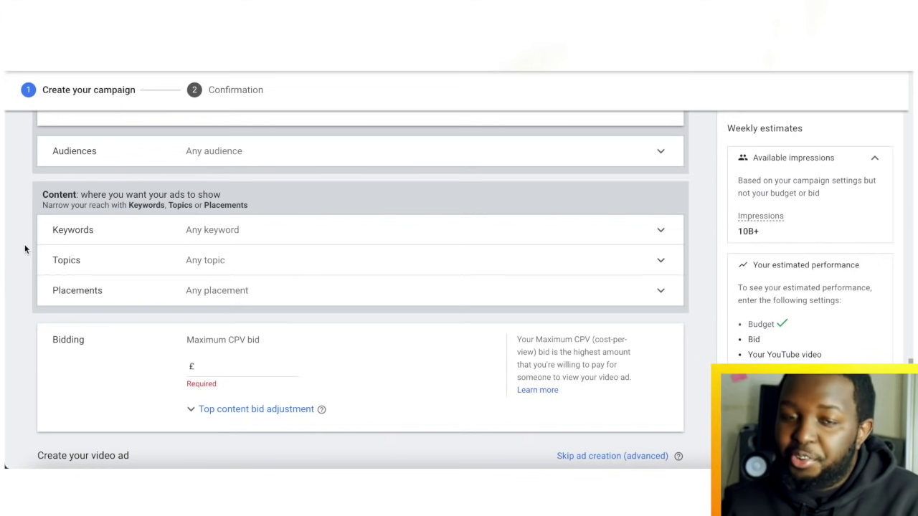
pyautogui.scroll(2, 25, 248)
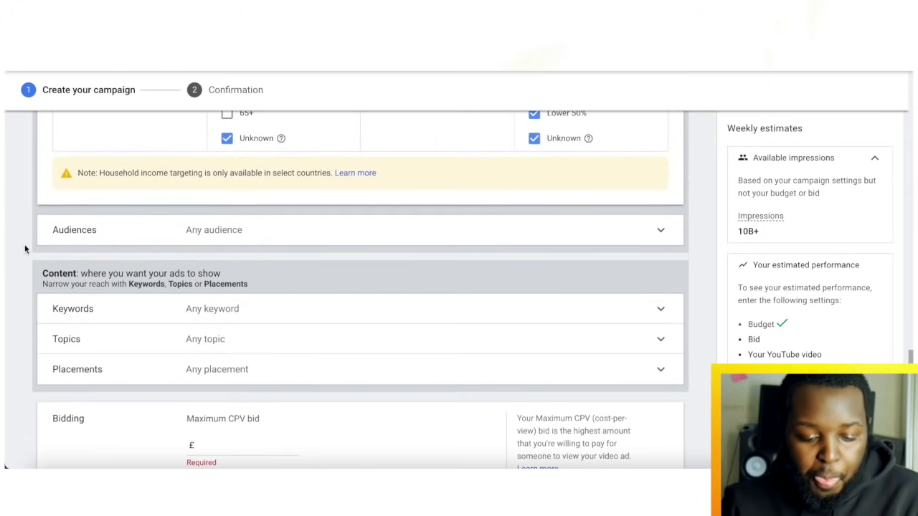
pyautogui.scroll(-1, 25, 249)
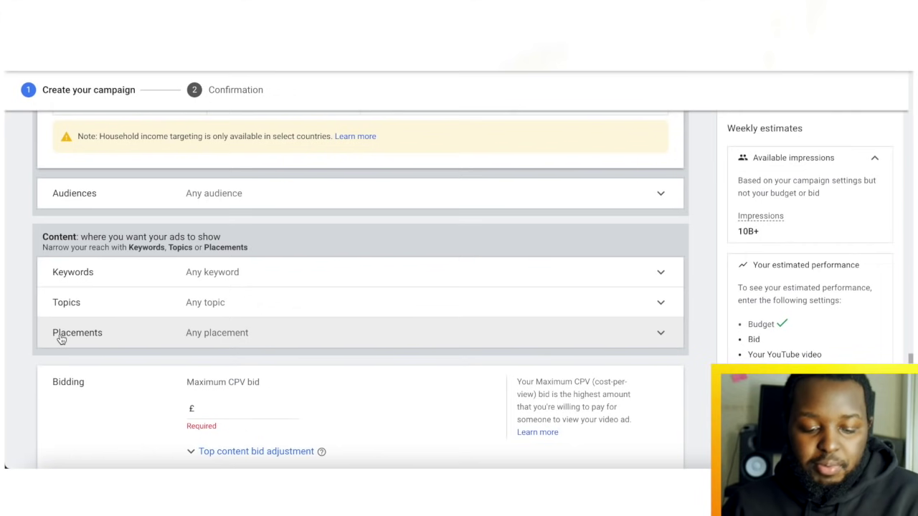
pyautogui.scroll(-2, 48, 256)
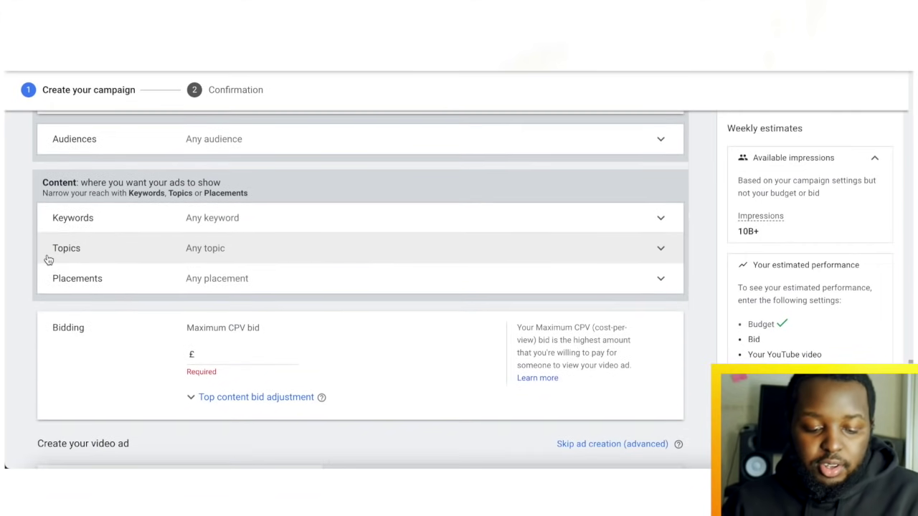
pyautogui.scroll(1, 46, 258)
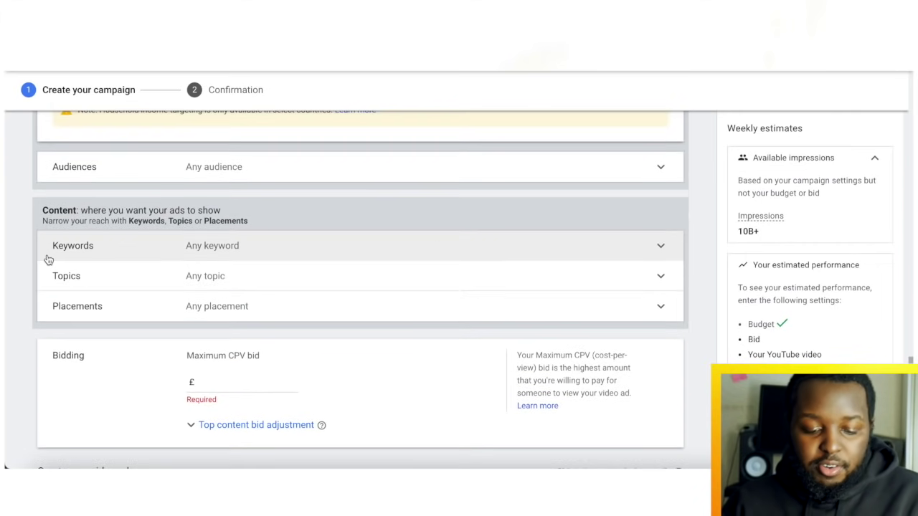
# Expand the Audiences section and browse its main audience categories
pyautogui.click(144, 178)
pyautogui.scroll(-1, 118, 287)
pyautogui.scroll(1, 118, 287)
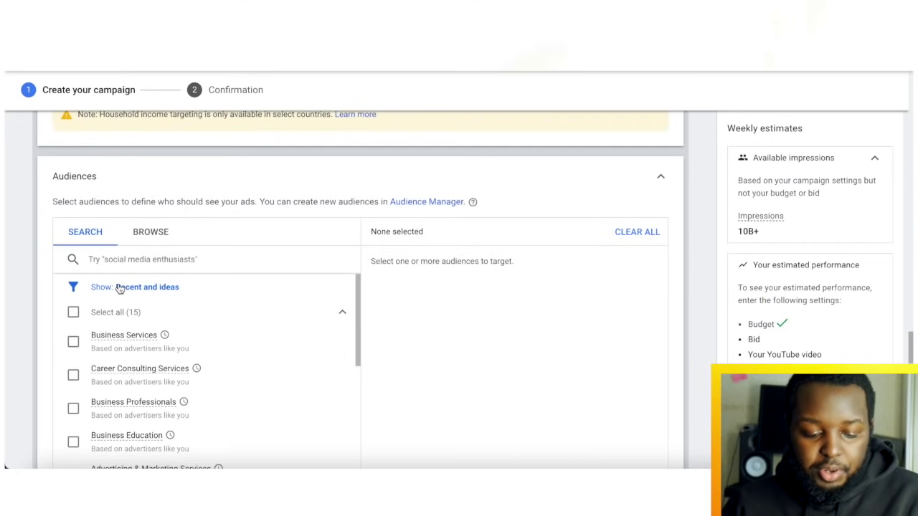
pyautogui.click(165, 236)
pyautogui.scroll(-1, 165, 240)
pyautogui.scroll(-2, 164, 242)
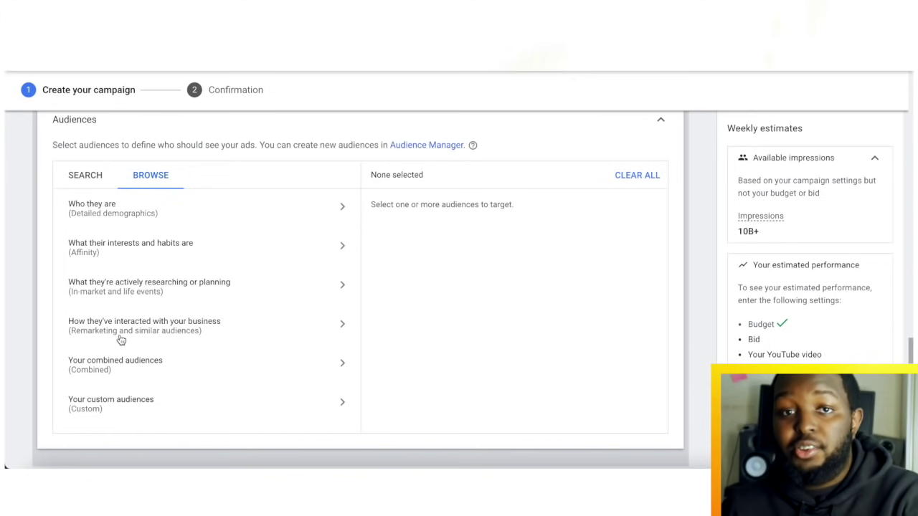
# Examine the in-market audience categories under "What they're actively researching or planning"
pyautogui.click(129, 292)
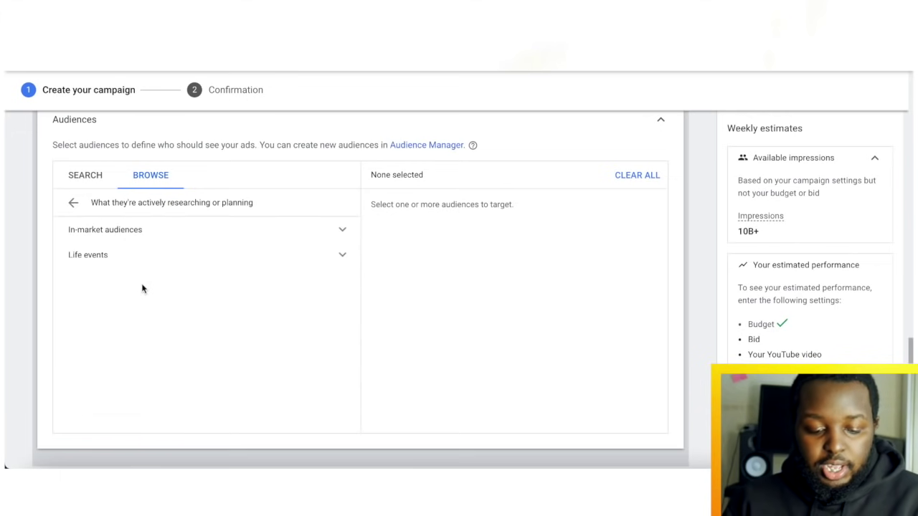
pyautogui.click(153, 238)
pyautogui.click(153, 239)
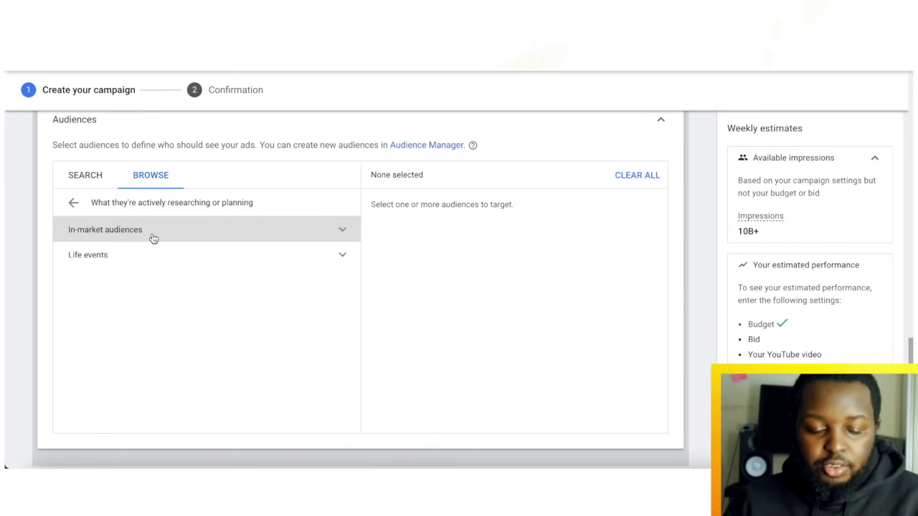
pyautogui.click(153, 238)
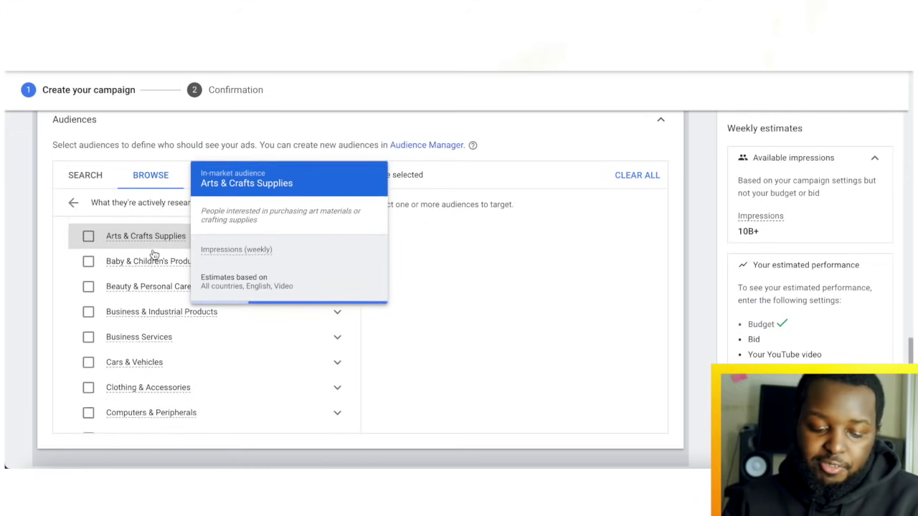
pyautogui.scroll(-1, 153, 256)
pyautogui.scroll(-1, 154, 254)
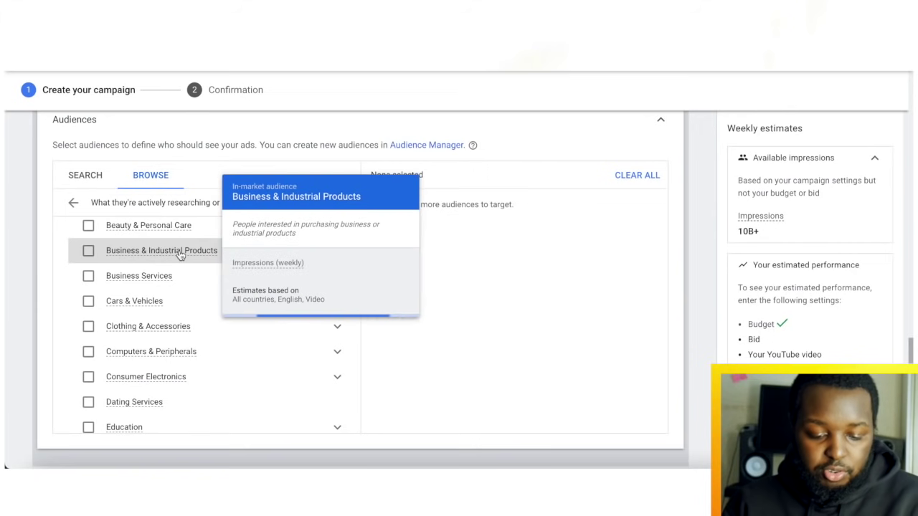
pyautogui.scroll(-1, 180, 255)
pyautogui.scroll(-2, 180, 254)
pyautogui.scroll(4, 180, 255)
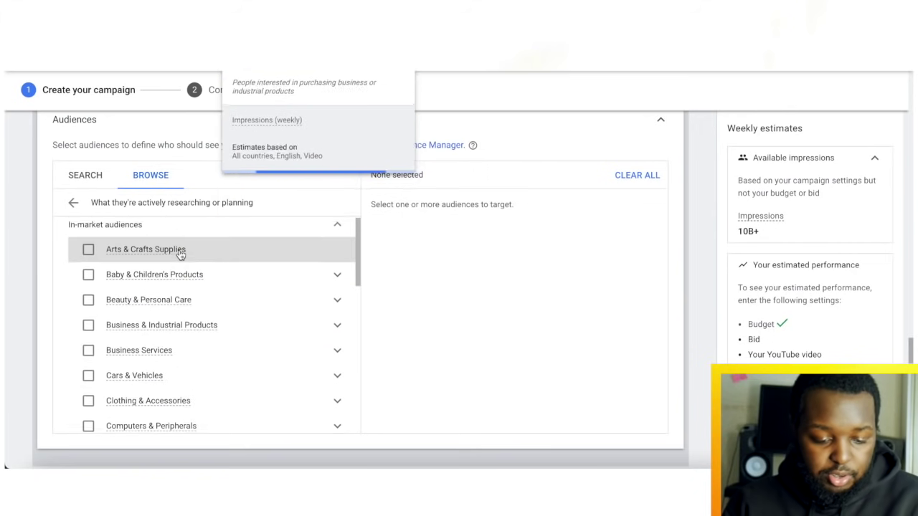
pyautogui.scroll(-5, 179, 254)
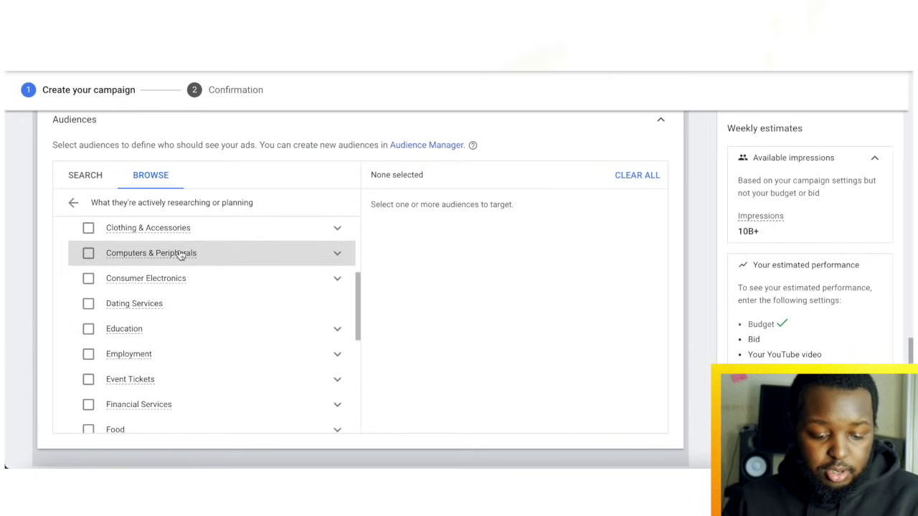
pyautogui.scroll(3, 176, 259)
pyautogui.scroll(-5, 158, 332)
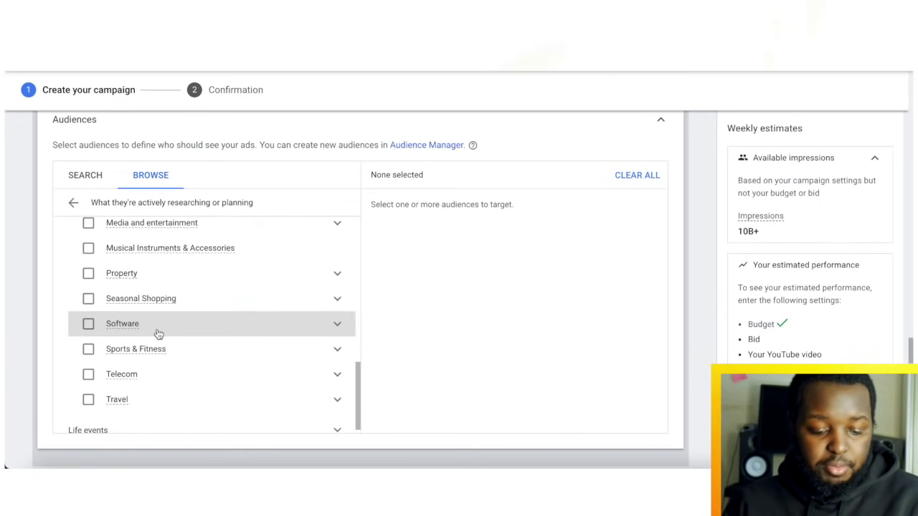
pyautogui.scroll(4, 158, 332)
pyautogui.scroll(-2, 157, 332)
pyautogui.scroll(-4, 158, 332)
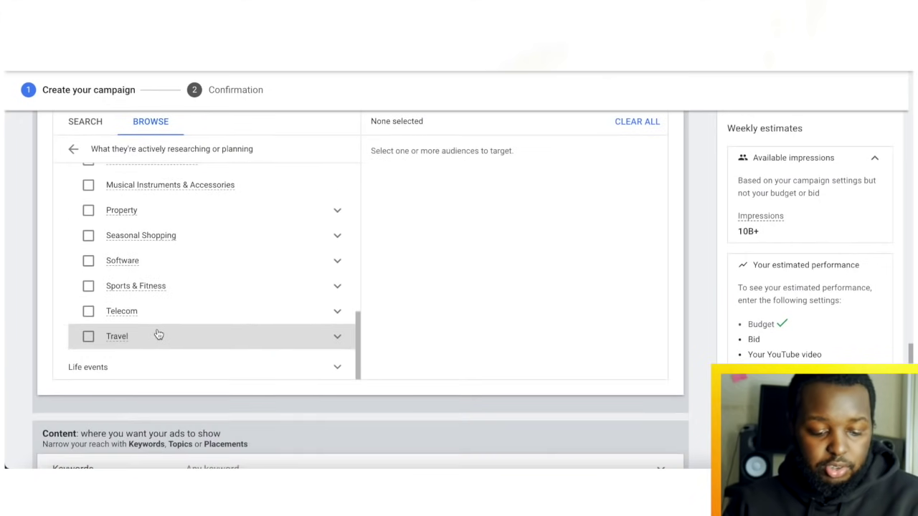
pyautogui.scroll(3, 193, 242)
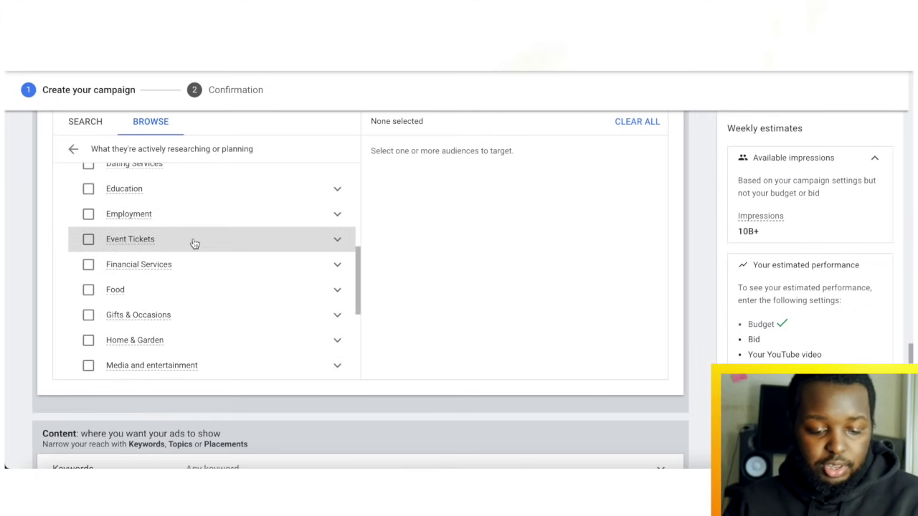
# Return to the audience search and review its recent and suggested audiences
pyautogui.click(104, 122)
pyautogui.scroll(-5, 164, 203)
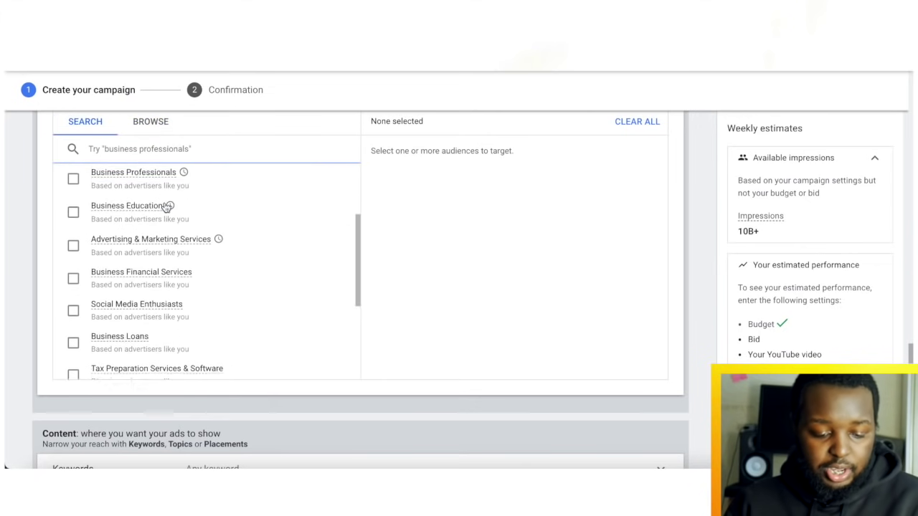
pyautogui.scroll(-5, 139, 258)
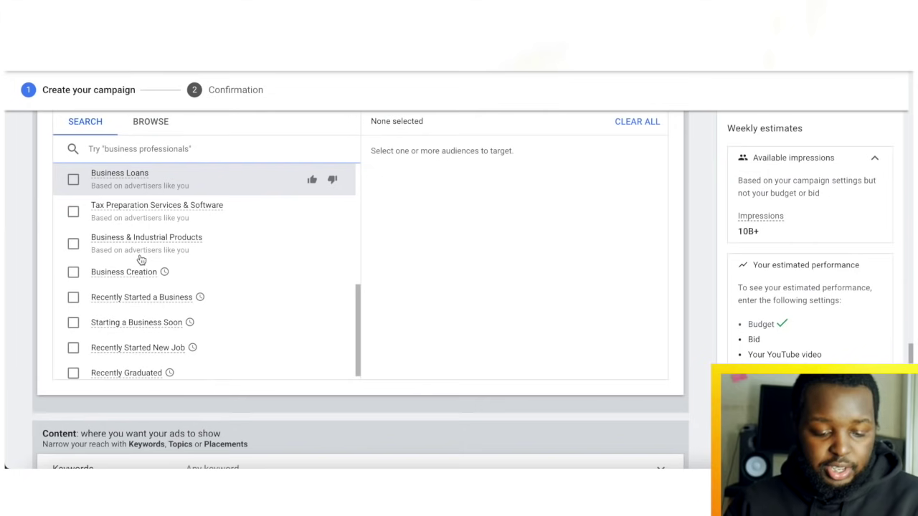
pyautogui.scroll(5, 140, 259)
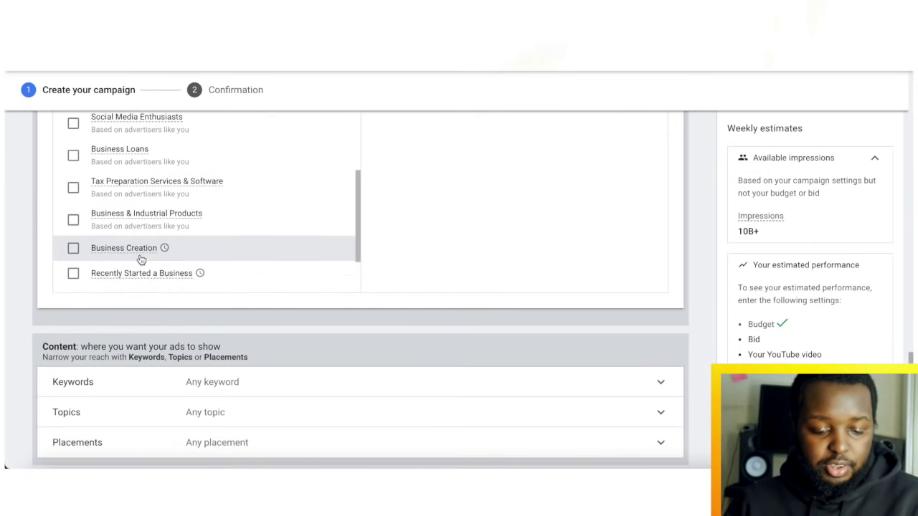
pyautogui.scroll(5, 140, 259)
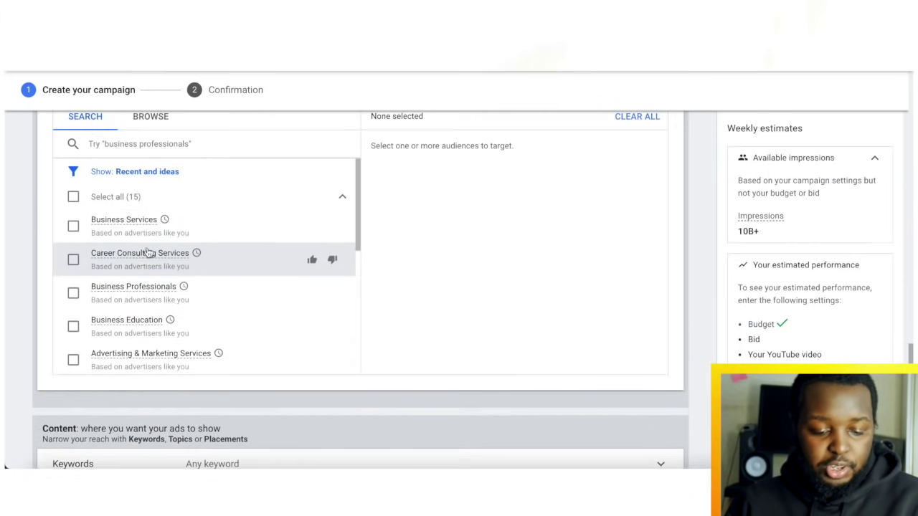
# Search the audiences for "email" and look through the matching custom intent audiences
pyautogui.click(179, 143)
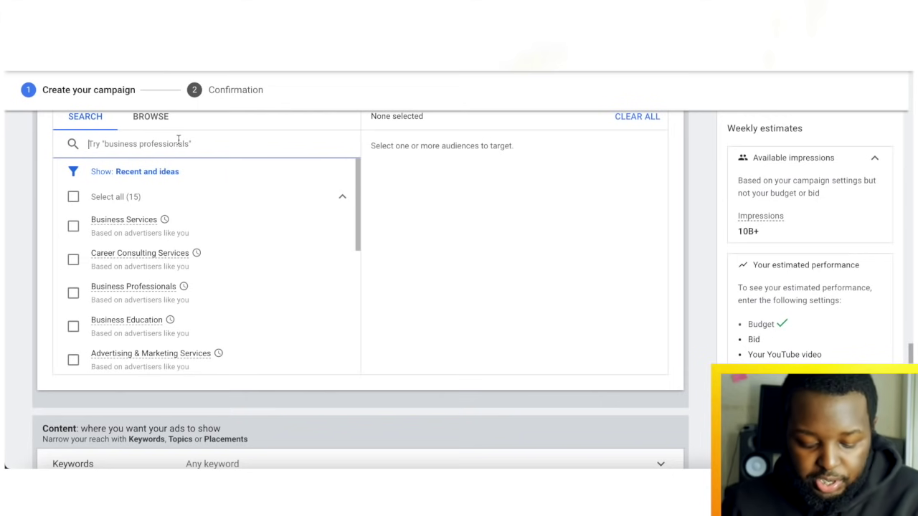
pyautogui.write('email')
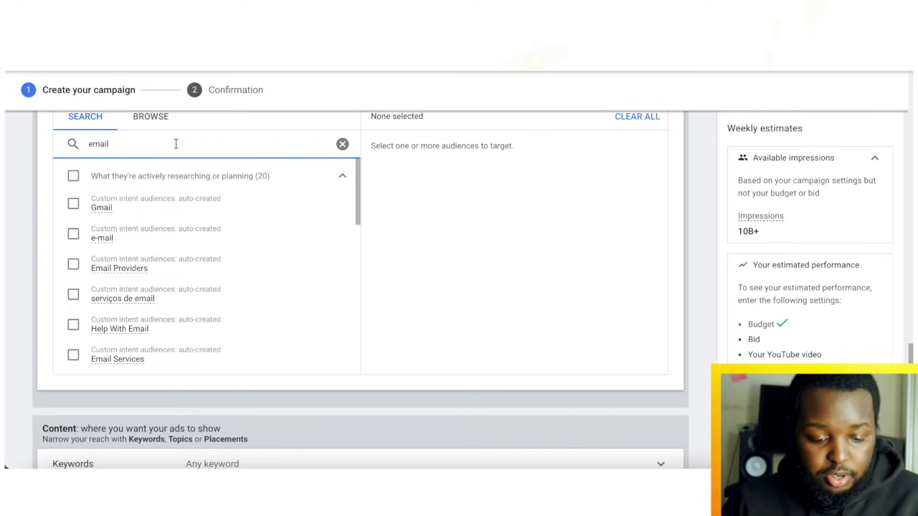
pyautogui.scroll(-1, 133, 222)
pyautogui.scroll(2, 133, 223)
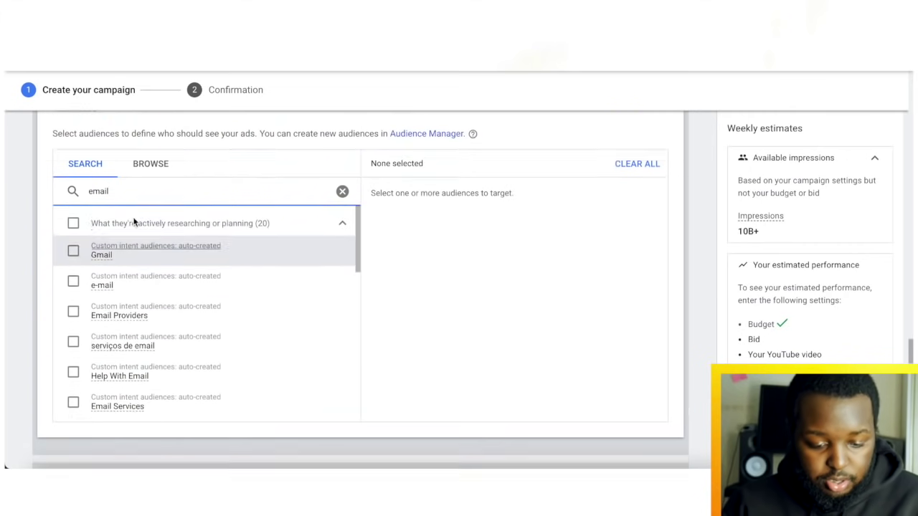
pyautogui.scroll(4, 125, 272)
pyautogui.scroll(-3, 119, 300)
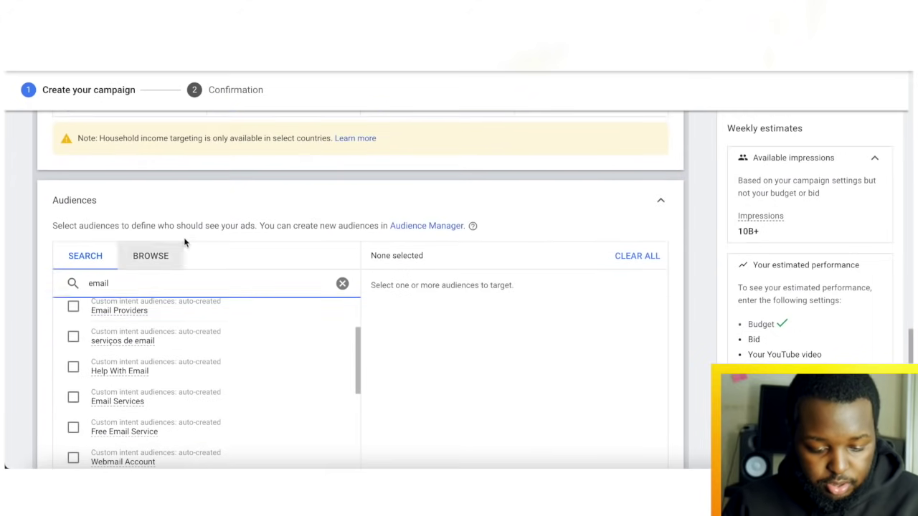
pyautogui.scroll(2, 184, 243)
pyautogui.scroll(-3, 337, 354)
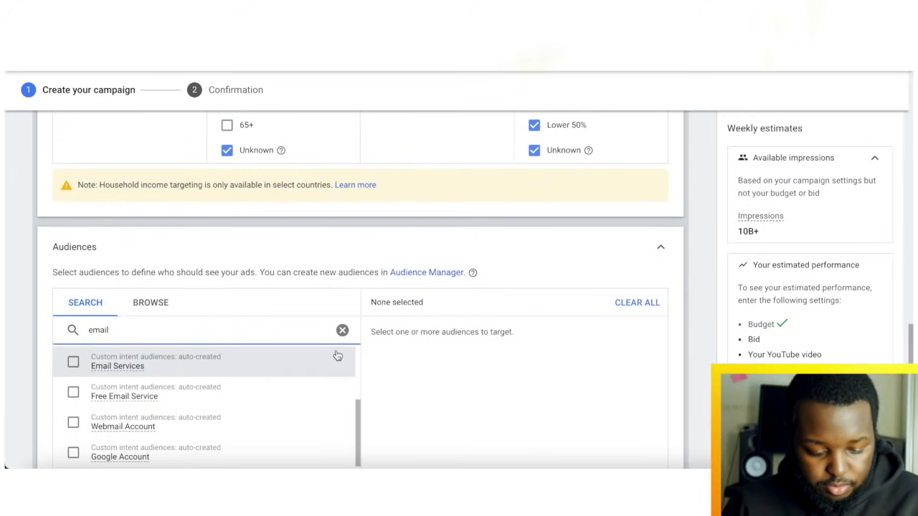
pyautogui.scroll(5, 293, 406)
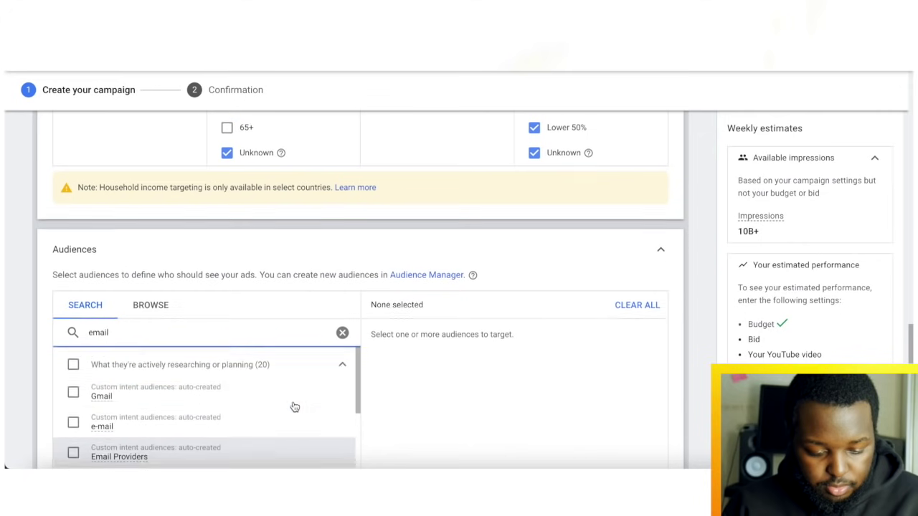
pyautogui.scroll(1, 294, 407)
pyautogui.scroll(-2, 423, 381)
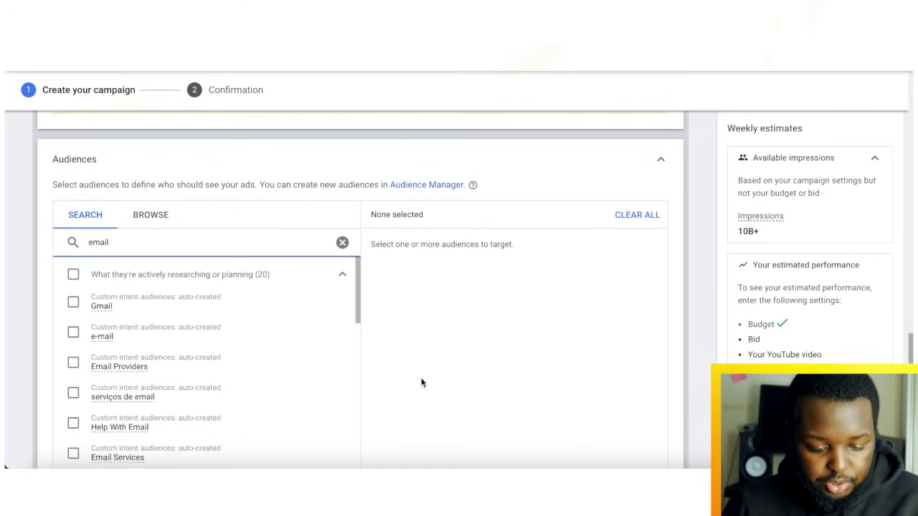
# Search the audiences for "business" and view the details of the "Starting a Business Soon" life event
pyautogui.scroll(-2, 422, 382)
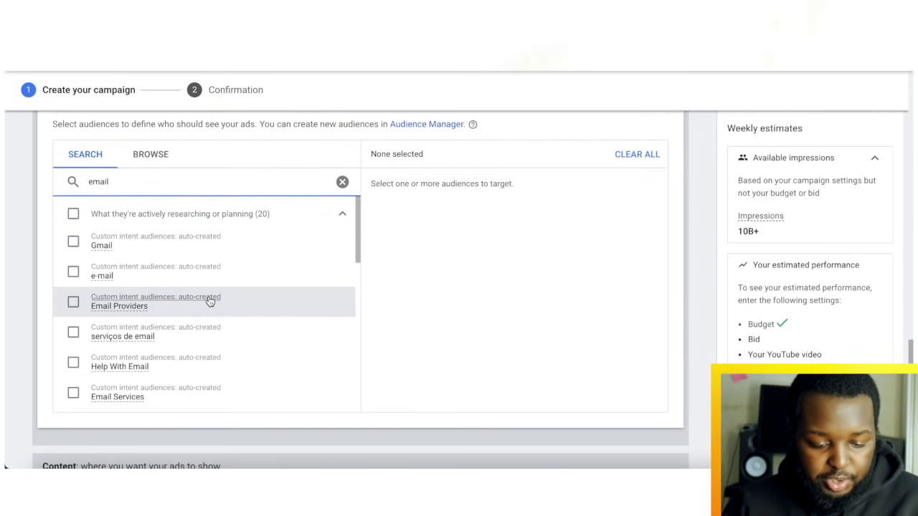
pyautogui.doubleClick(165, 177)
pyautogui.write('business')
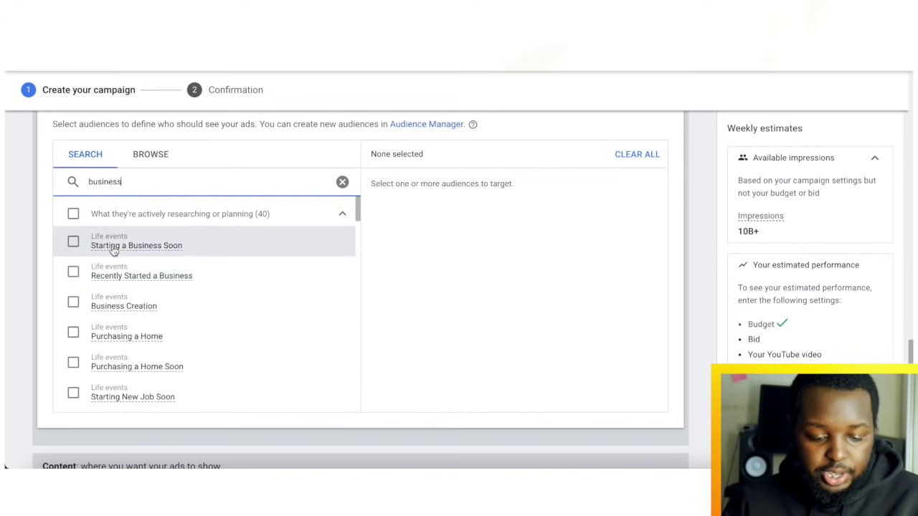
pyautogui.moveTo(119, 248)
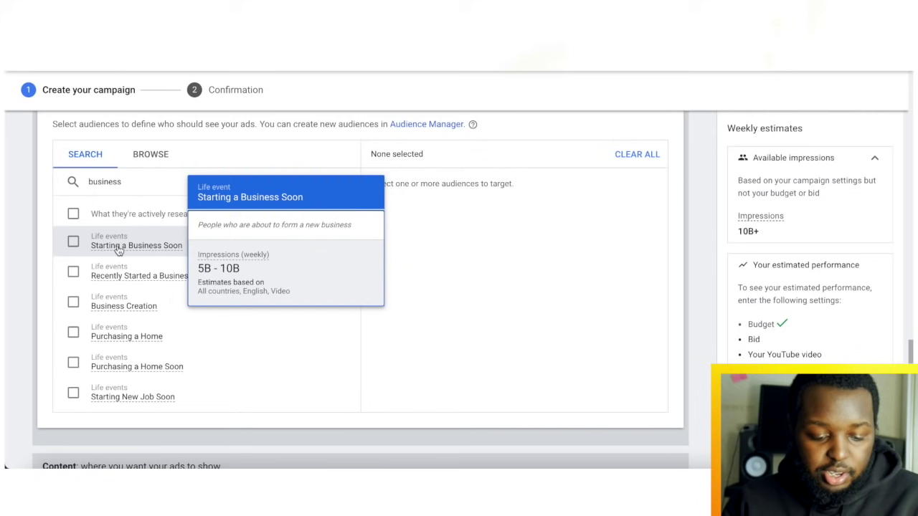
# Clear the audience search and collapse the Audiences section without selecting any audience
pyautogui.click(342, 182)
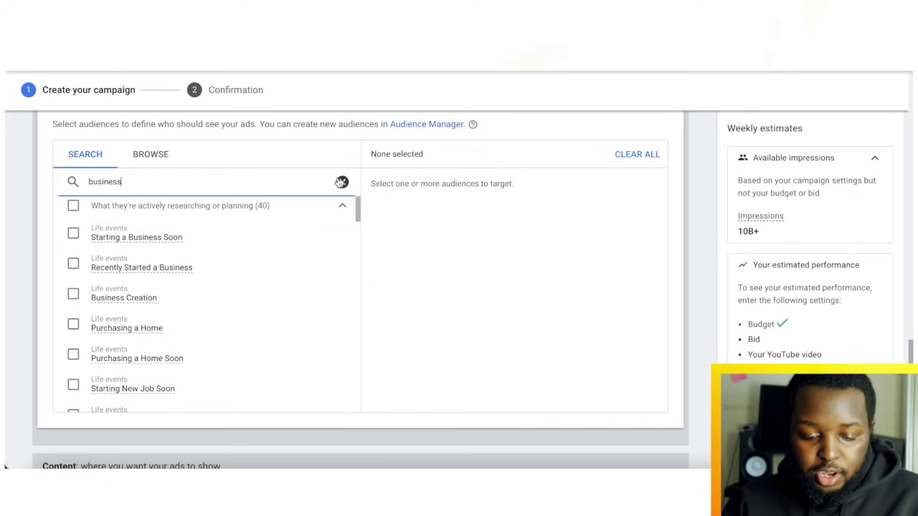
pyautogui.click(341, 182)
pyautogui.scroll(-1, 342, 165)
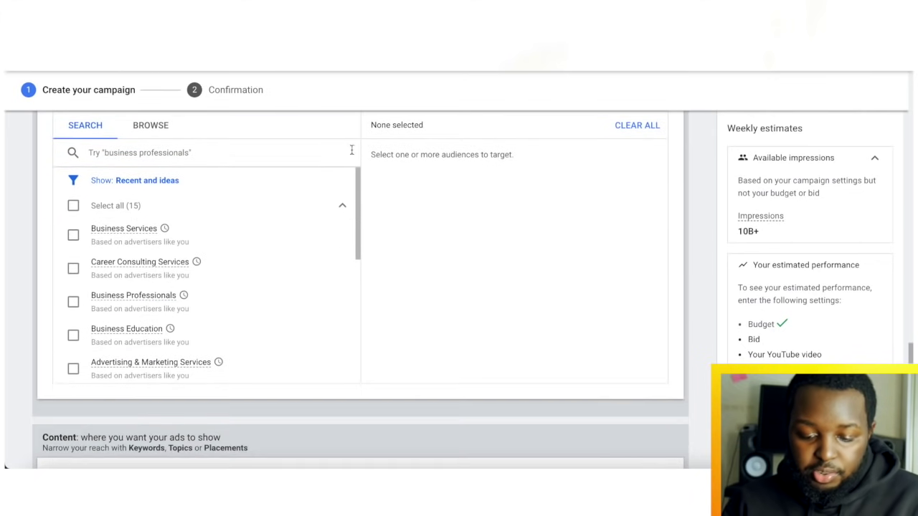
pyautogui.scroll(-3, 448, 216)
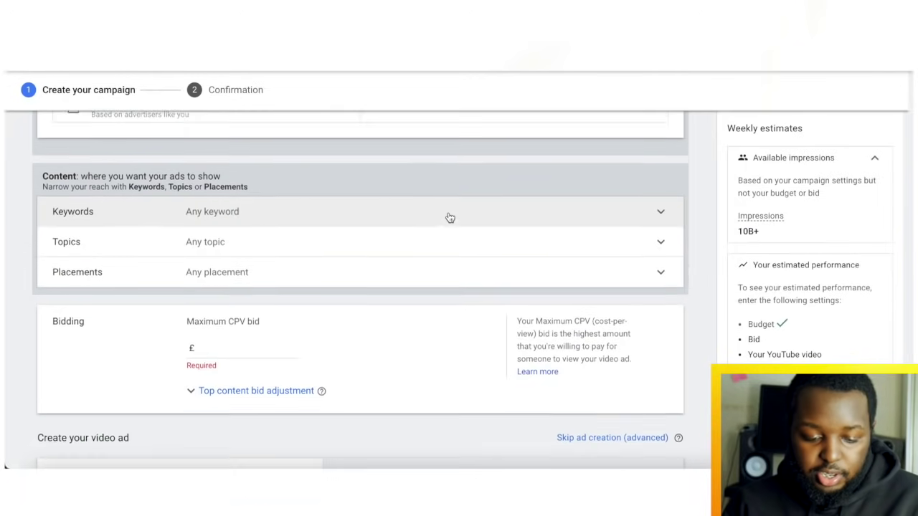
pyautogui.scroll(5, 448, 216)
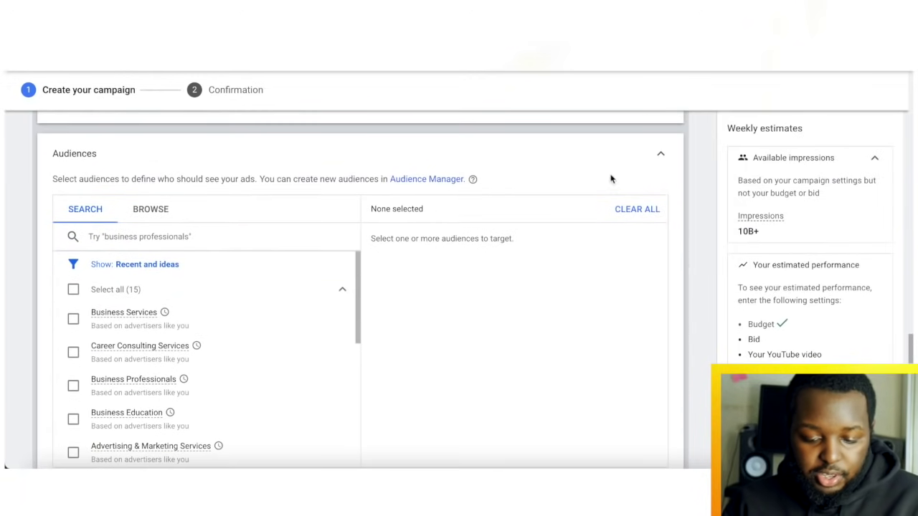
pyautogui.click(661, 156)
pyautogui.scroll(-1, 516, 192)
pyautogui.scroll(1, 515, 191)
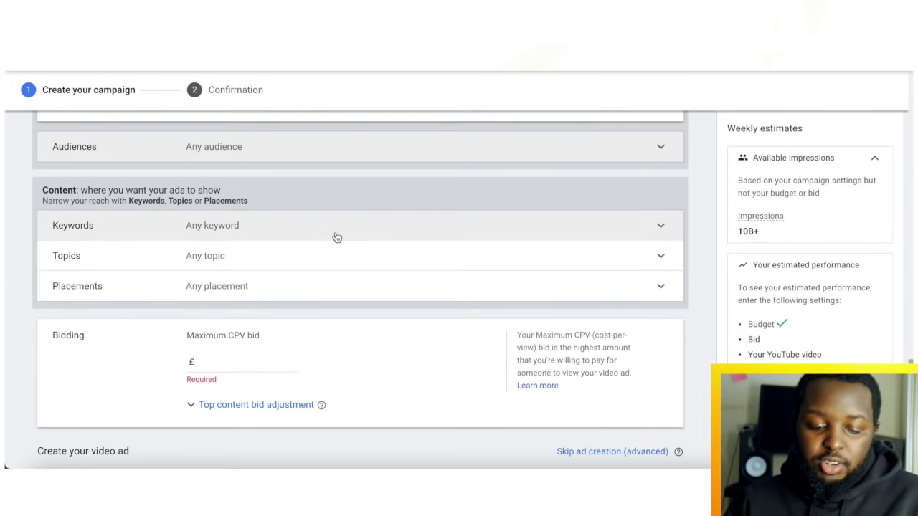
# Expand the Keywords section and try out the keywords "skating" and "skateboard"
pyautogui.click(189, 227)
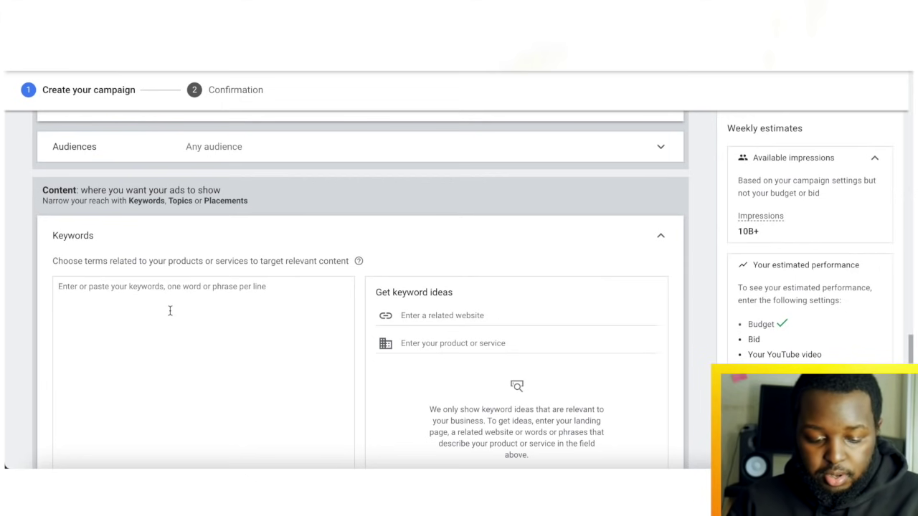
pyautogui.write('skating')
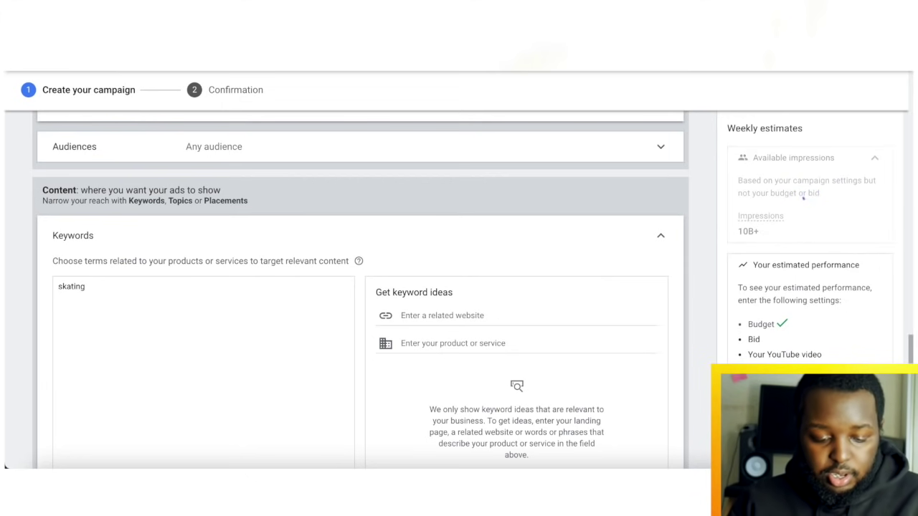
pyautogui.press('Return')
pyautogui.write('skateboard')
pyautogui.press('BackSpace')
pyautogui.press('BackSpace')
pyautogui.press('BackSpace')
pyautogui.press('BackSpace')
pyautogui.press('BackSpace')
pyautogui.press('BackSpace')
pyautogui.press('BackSpace')
pyautogui.press('BackSpace')
pyautogui.press('BackSpace')
pyautogui.press('BackSpace')
pyautogui.press('BackSpace')
pyautogui.press('BackSpace')
pyautogui.press('BackSpace')
pyautogui.press('BackSpace')
pyautogui.press('BackSpace')
pyautogui.press('BackSpace')
pyautogui.press('BackSpace')
pyautogui.press('BackSpace')
# Enter the keywords clothing, streetwear, supreme and nike, one per line
pyautogui.write('clothing')
pyautogui.press('Return')
pyautogui.write('streetwear')
pyautogui.press('Return')
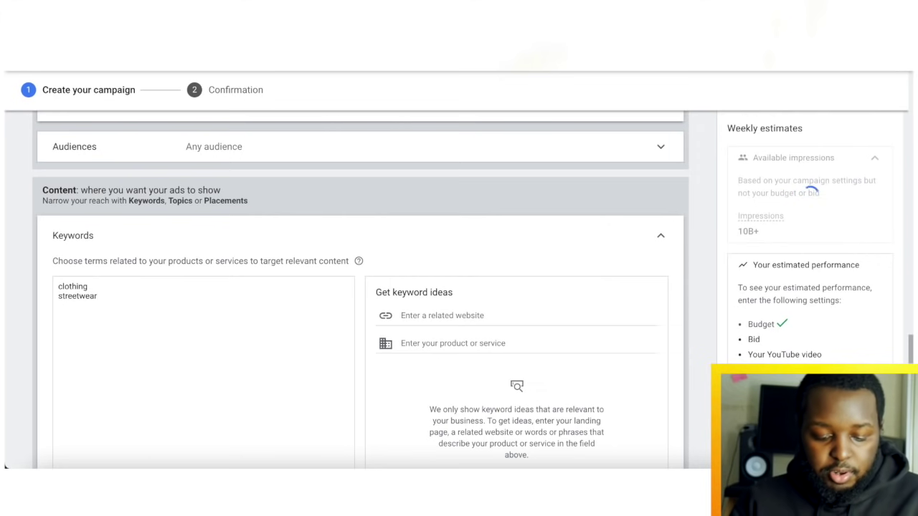
pyautogui.write('supreme nike')
pyautogui.press('Return')
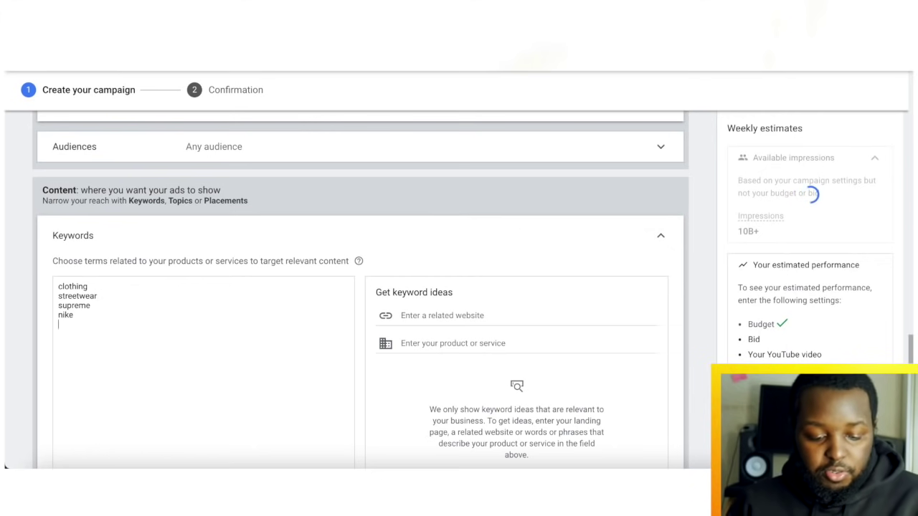
# Delete all the entered keywords from the keyword list
pyautogui.moveTo(151, 304); pyautogui.dragTo(74, 297)
pyautogui.press('BackSpace')
pyautogui.press('BackSpace')
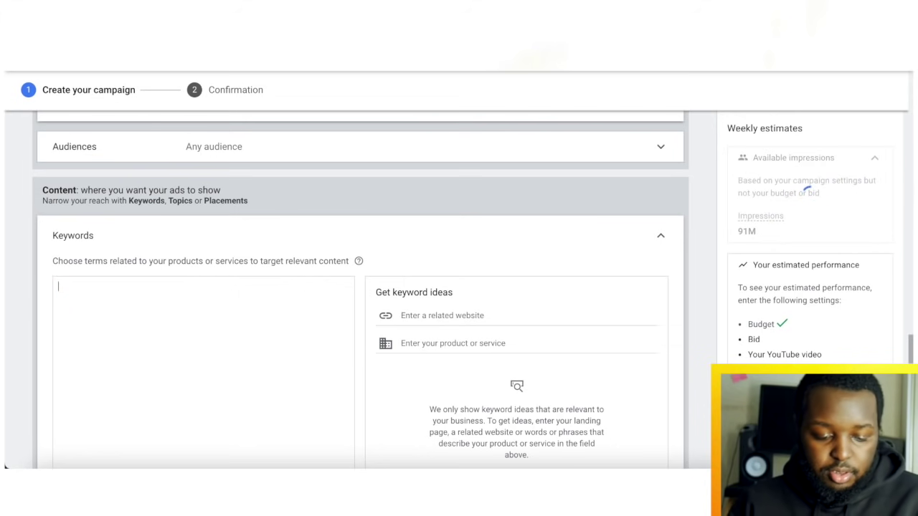
# Expand the Topics section to show its selectable content topics
pyautogui.scroll(-5, 62, 294)
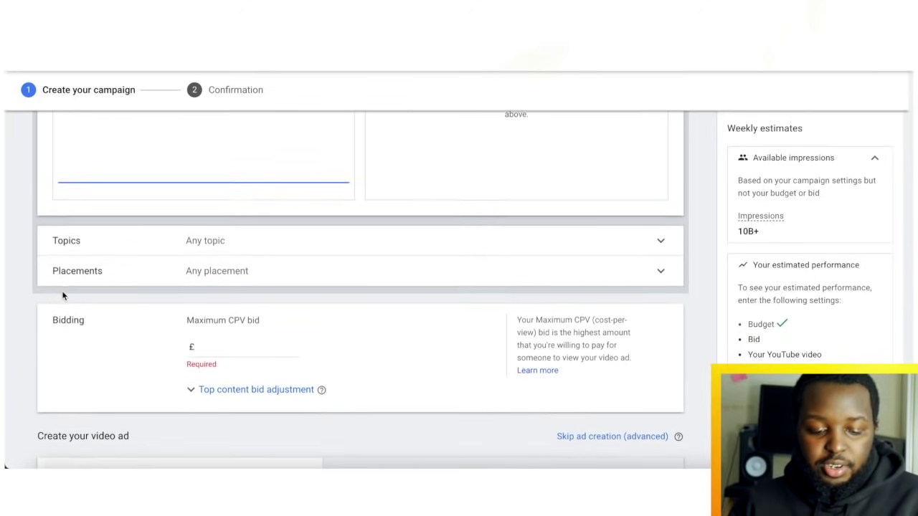
pyautogui.click(131, 238)
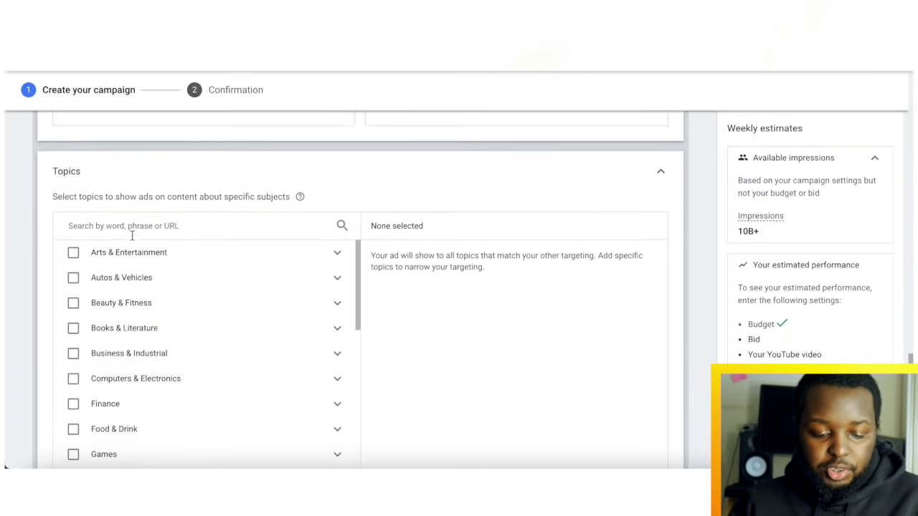
pyautogui.scroll(1, 139, 263)
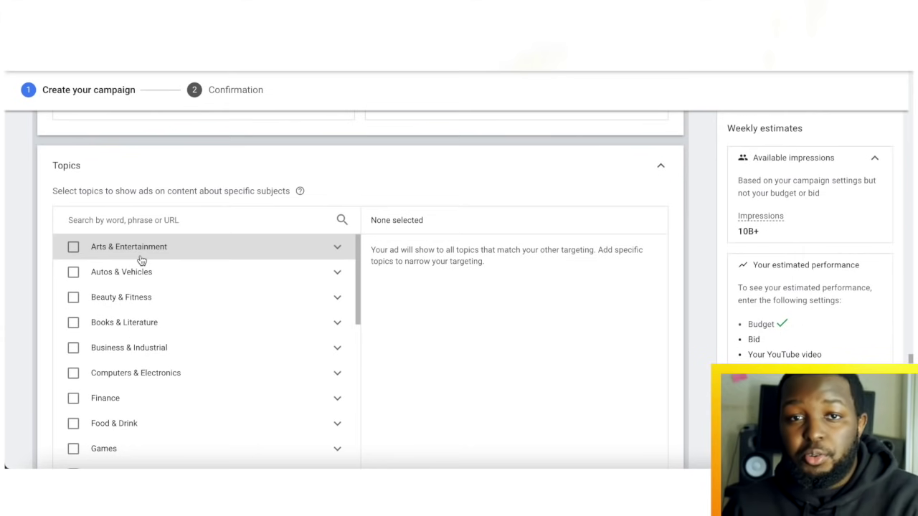
# Review the Keywords section again and look through the full list of topic categories
pyautogui.scroll(5, 140, 258)
pyautogui.scroll(5, 141, 256)
pyautogui.scroll(-4, 140, 256)
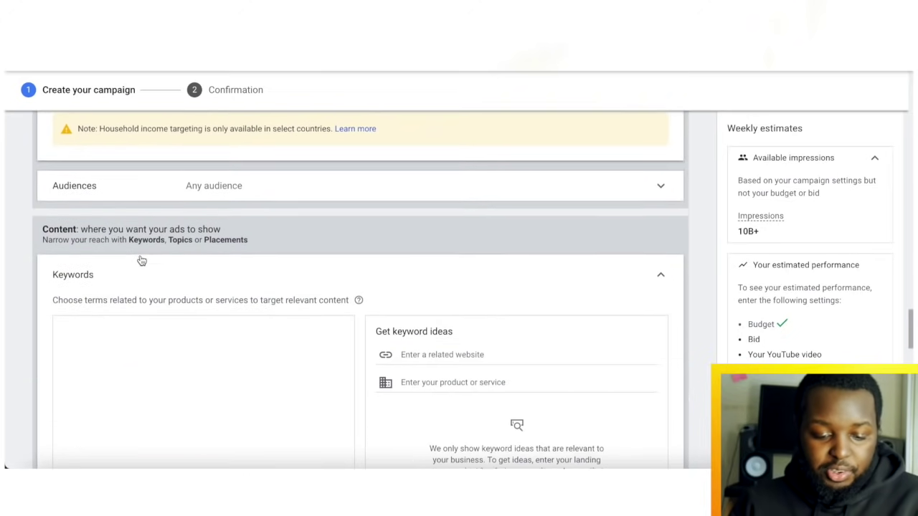
pyautogui.scroll(-1, 141, 261)
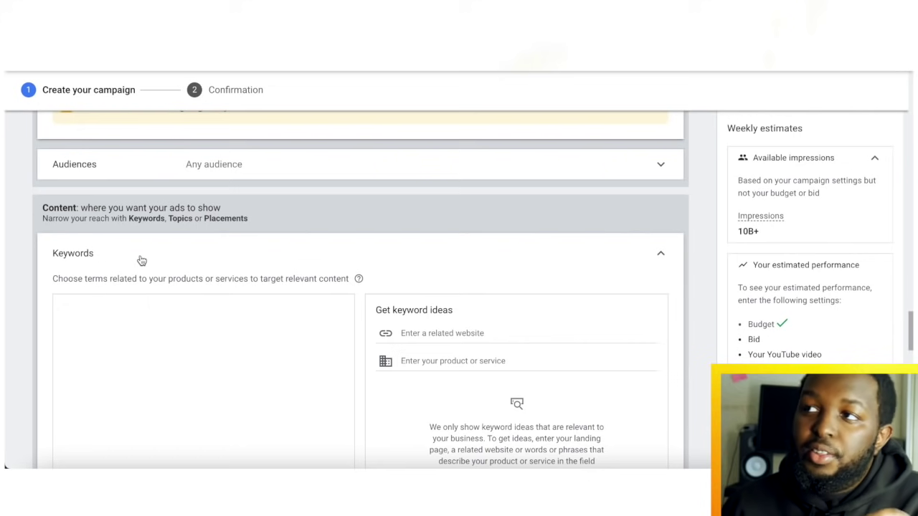
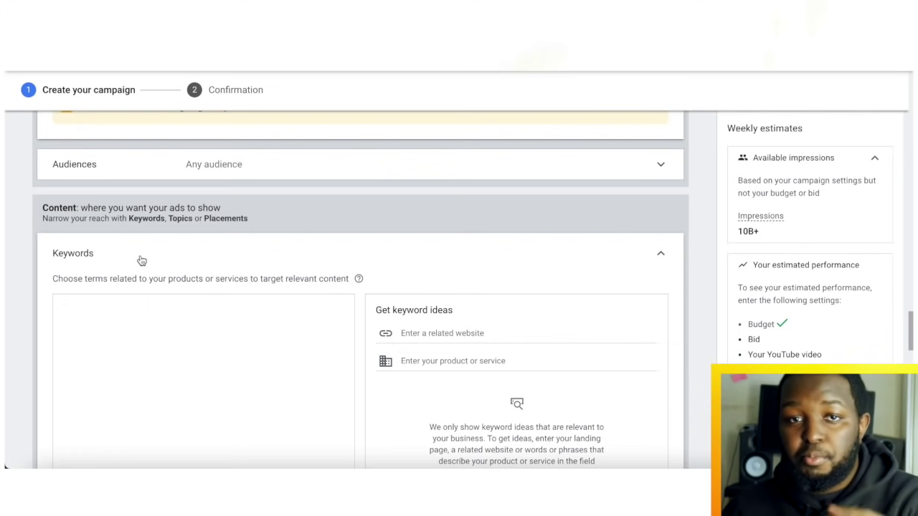
pyautogui.scroll(-4, 142, 260)
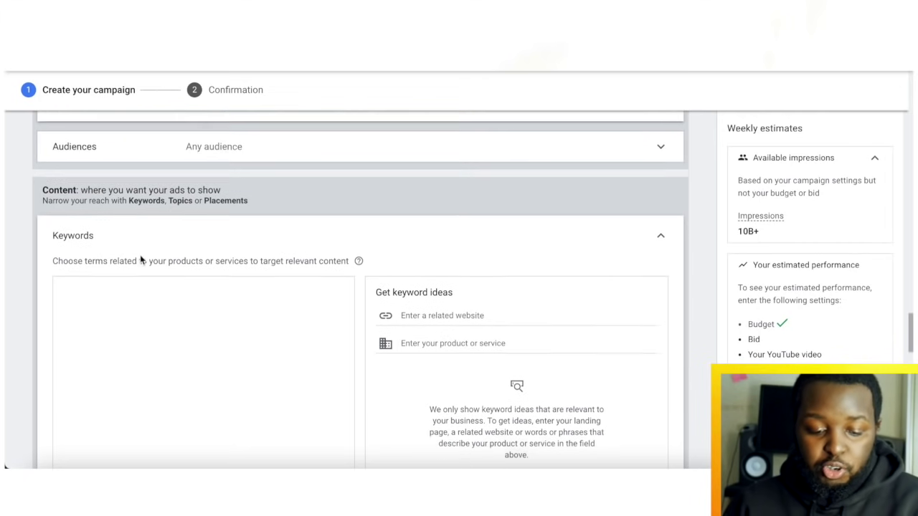
pyautogui.scroll(-5, 141, 261)
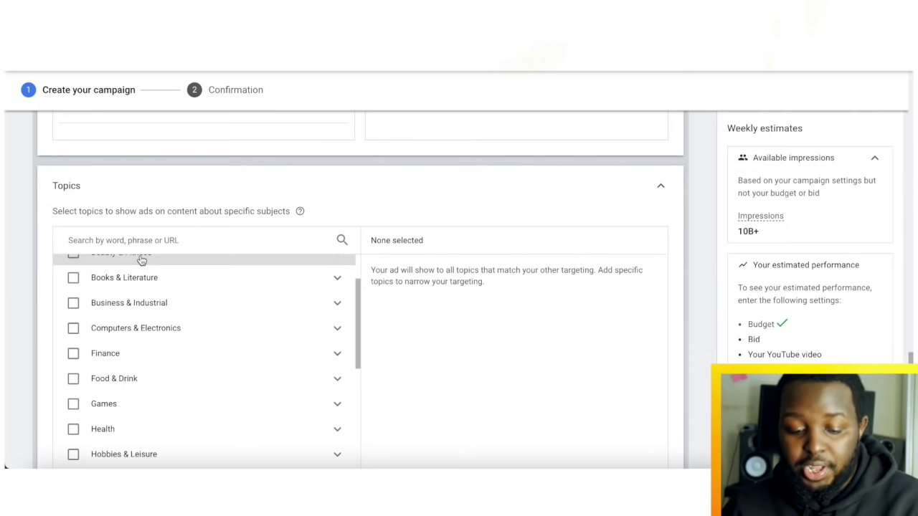
pyautogui.scroll(10, 141, 259)
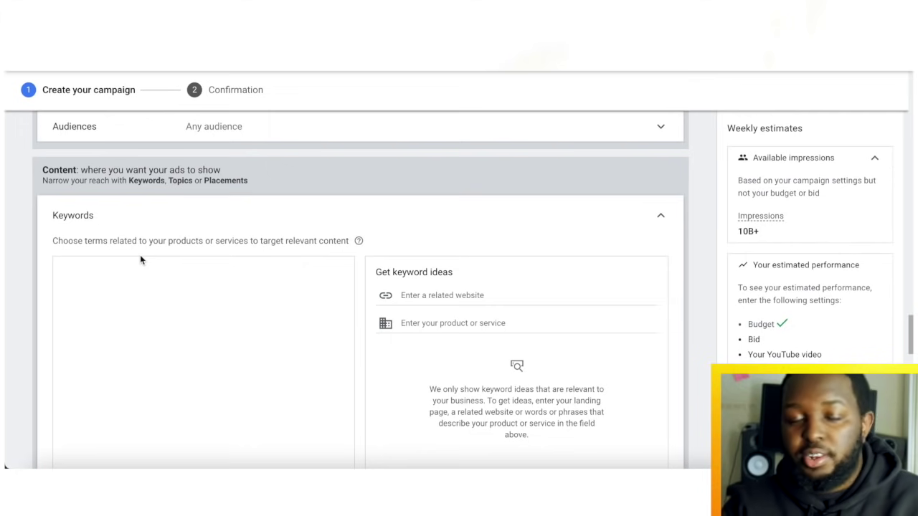
pyautogui.scroll(-5, 137, 344)
pyautogui.scroll(-3, 136, 349)
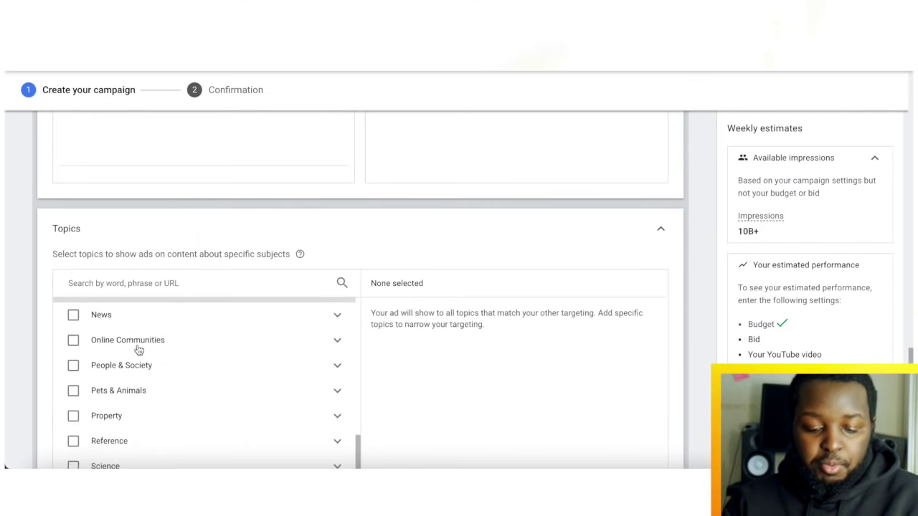
pyautogui.scroll(-1, 414, 214)
pyautogui.scroll(-5, 413, 212)
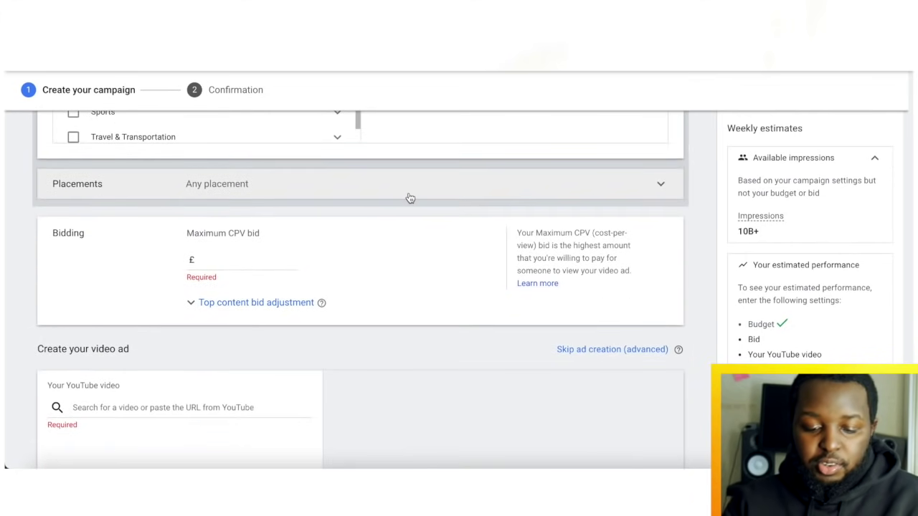
# Expand the Placements section and review the available placement types
pyautogui.click(409, 199)
pyautogui.scroll(-2, 410, 199)
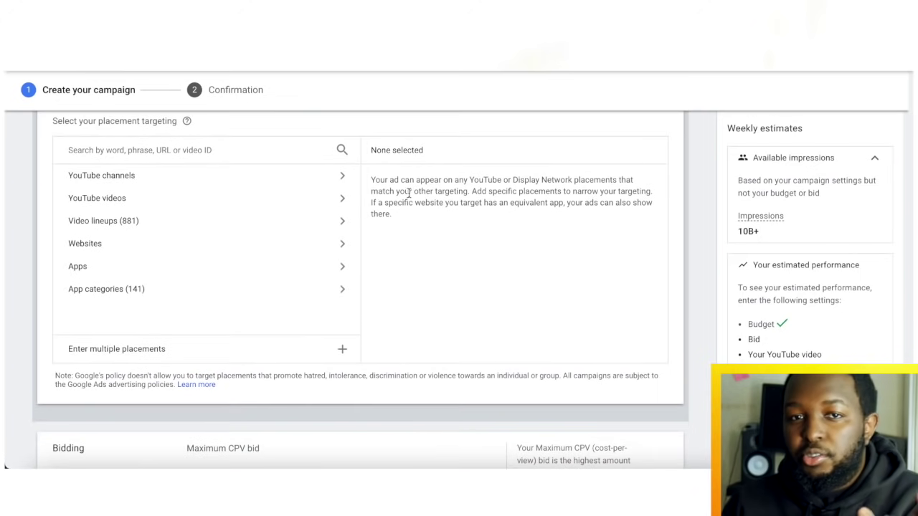
pyautogui.scroll(1, 408, 192)
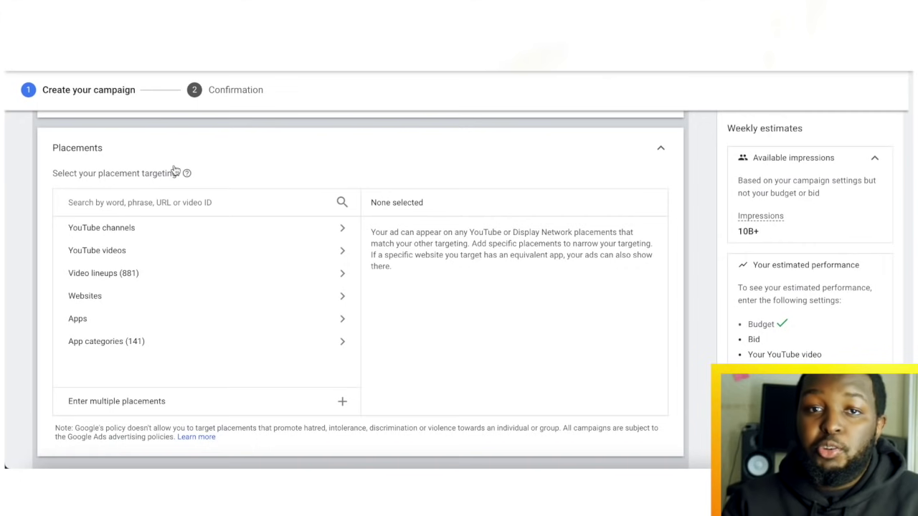
pyautogui.scroll(-1, 171, 166)
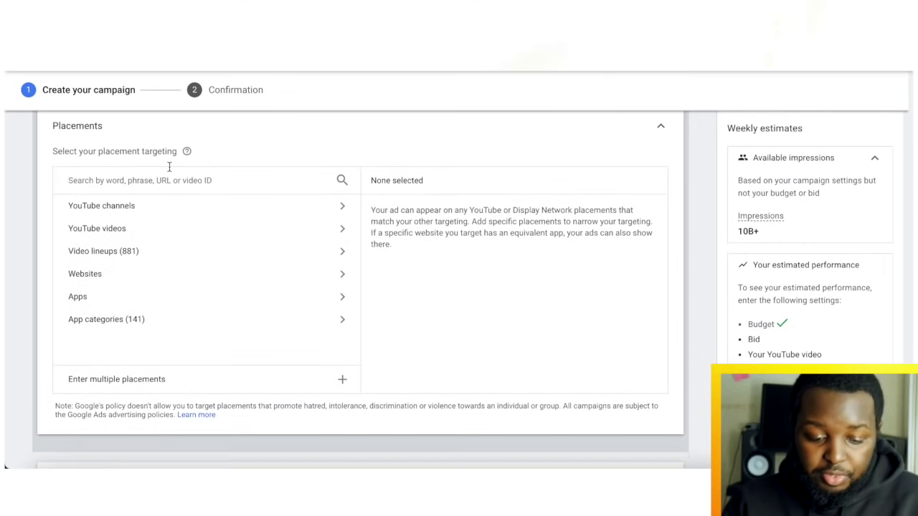
pyautogui.scroll(1, 171, 167)
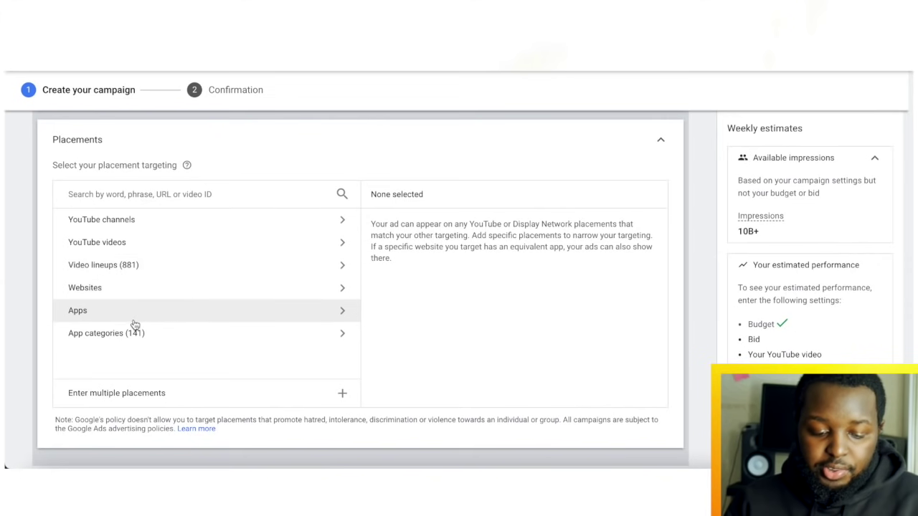
# Search the YouTube channel placements for "grant cardone", then clear the search
pyautogui.click(162, 219)
pyautogui.click(224, 203)
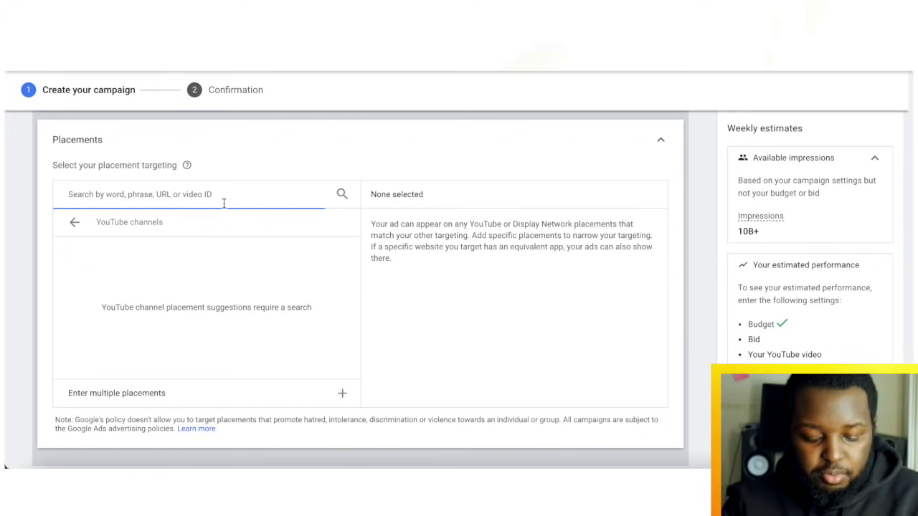
pyautogui.write('grant cardone')
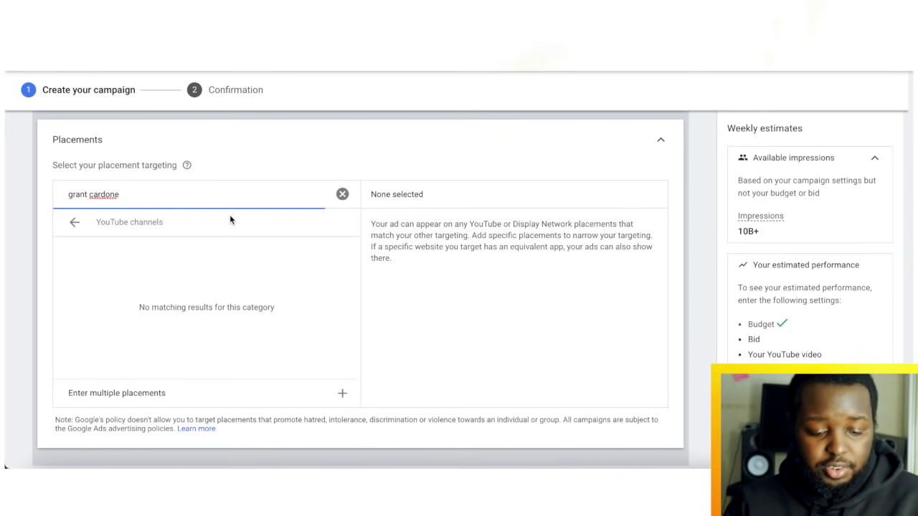
pyautogui.doubleClick(123, 194)
pyautogui.press('BackSpace')
pyautogui.press('BackSpace')
pyautogui.press('BackSpace')
pyautogui.press('BackSpace')
pyautogui.press('BackSpace')
pyautogui.press('BackSpace')
pyautogui.press('BackSpace')
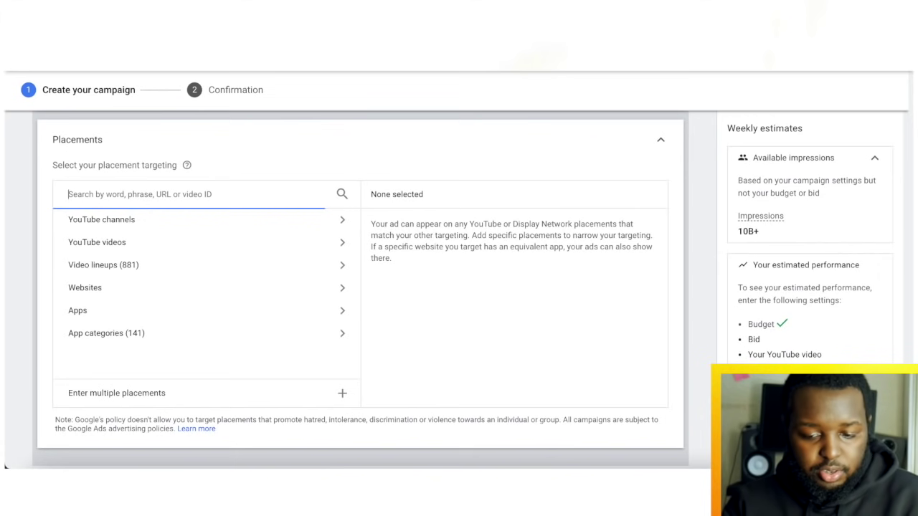
# Search the placements for "valuetainment" and open the matching YouTube channels
pyautogui.write('v')
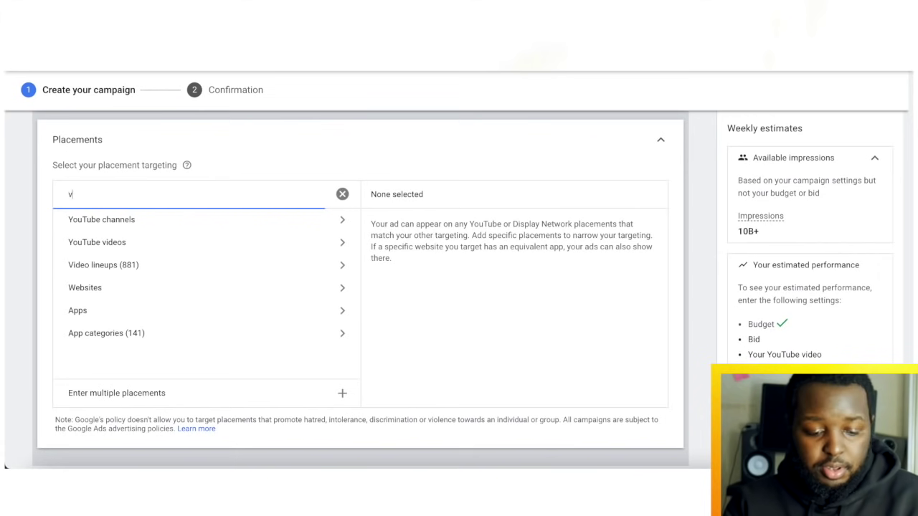
pyautogui.press('BackSpace')
pyautogui.write('valu')
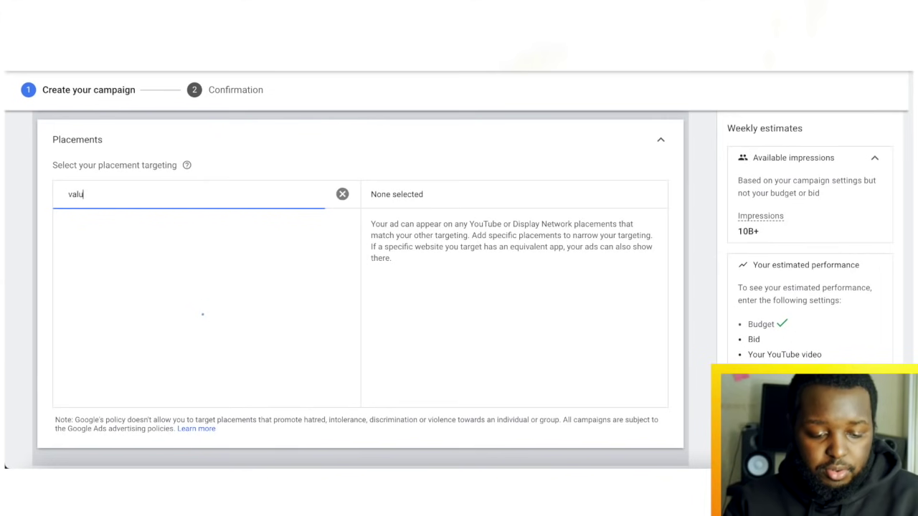
pyautogui.write('etainment')
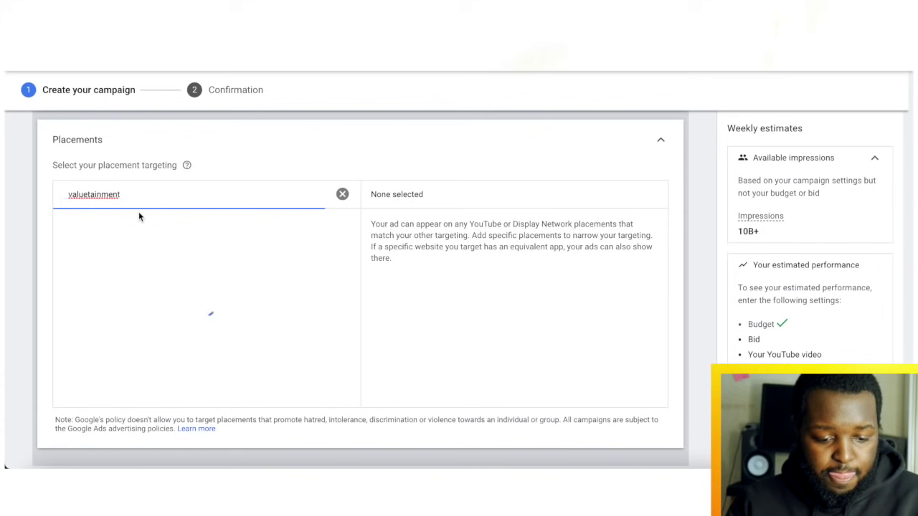
pyautogui.click(147, 219)
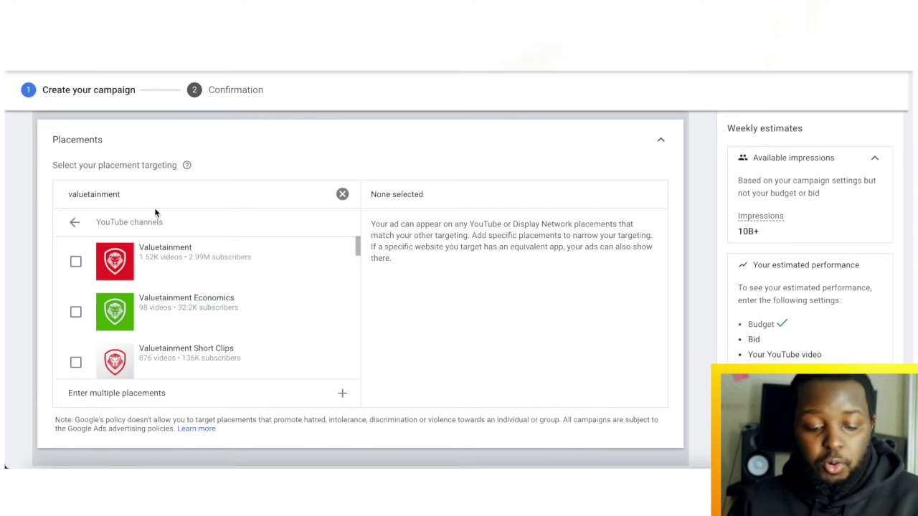
# Add the Valuetainment channel to the placements, and search for "garyvee" to add the GaryVee YouTube channel as well
pyautogui.click(76, 261)
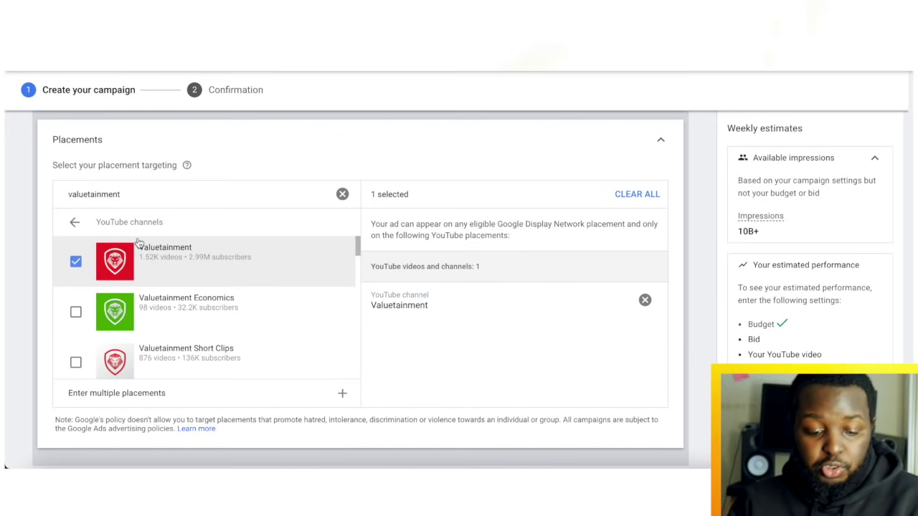
pyautogui.click(342, 195)
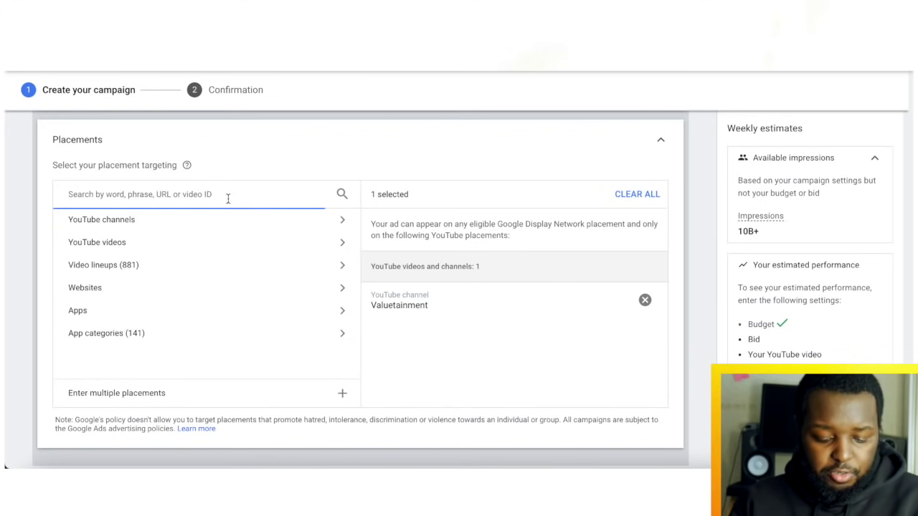
pyautogui.write('garyvee')
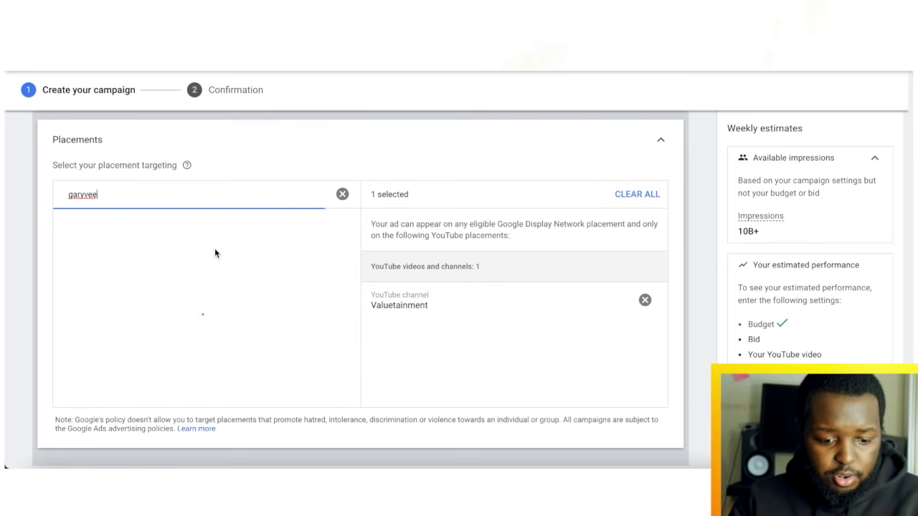
pyautogui.click(212, 222)
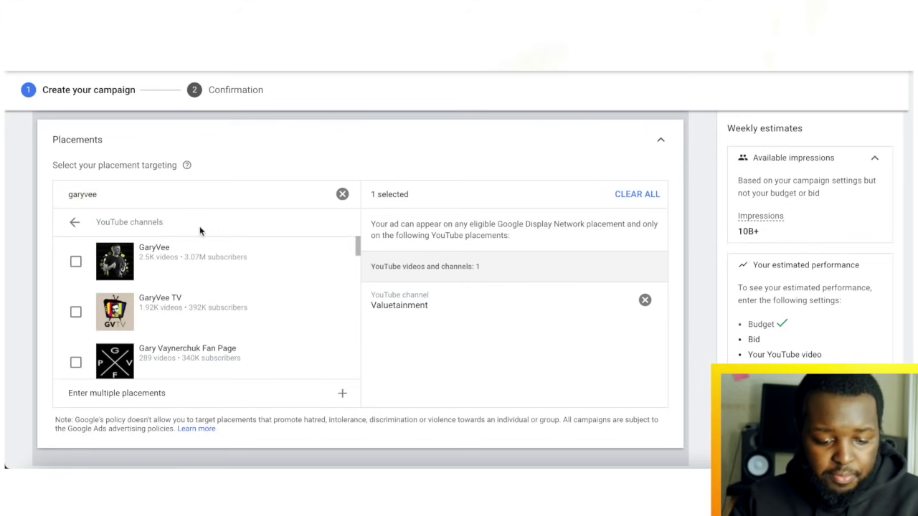
pyautogui.click(76, 262)
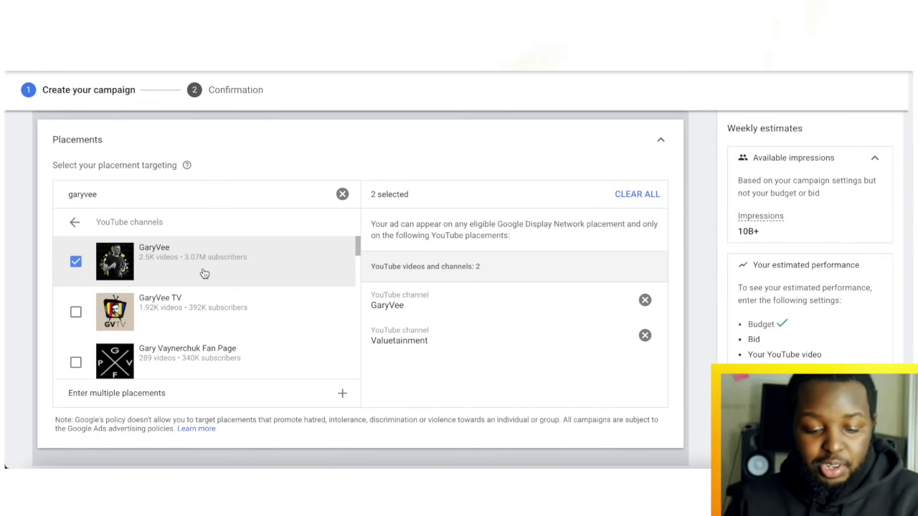
pyautogui.click(342, 194)
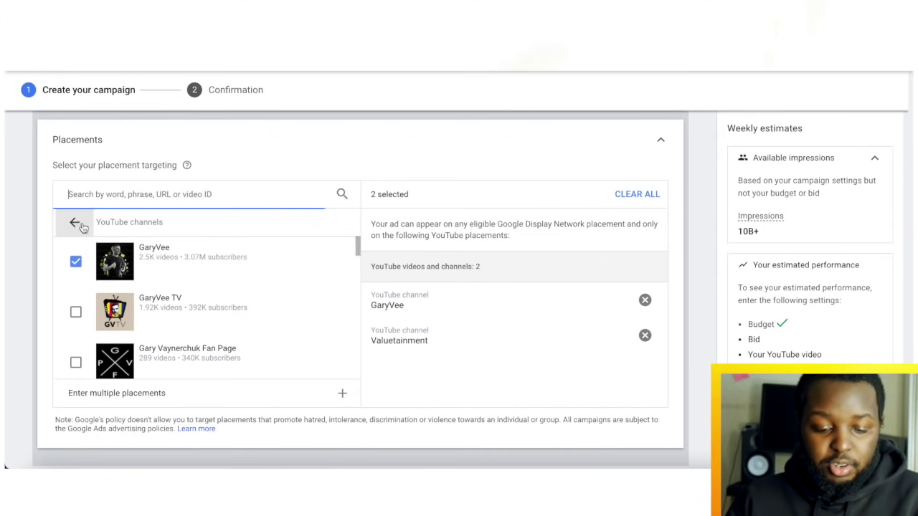
pyautogui.click(181, 197)
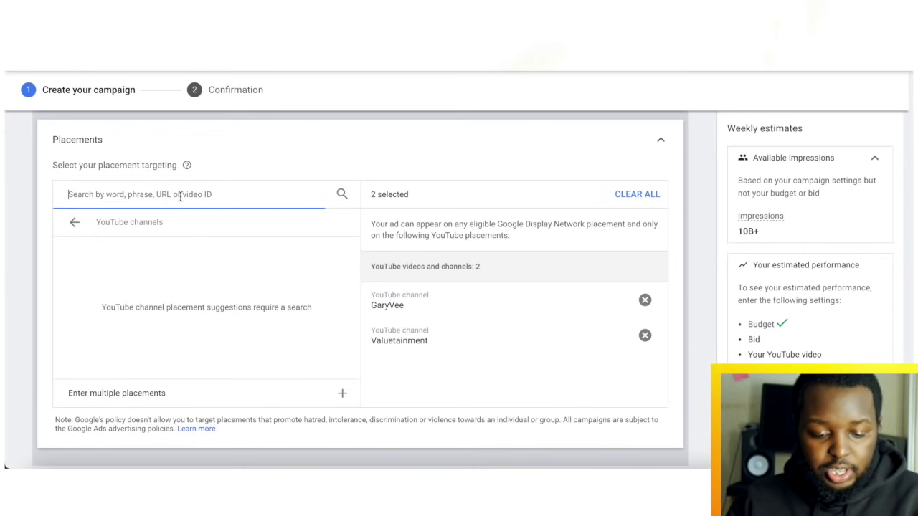
pyautogui.click(75, 223)
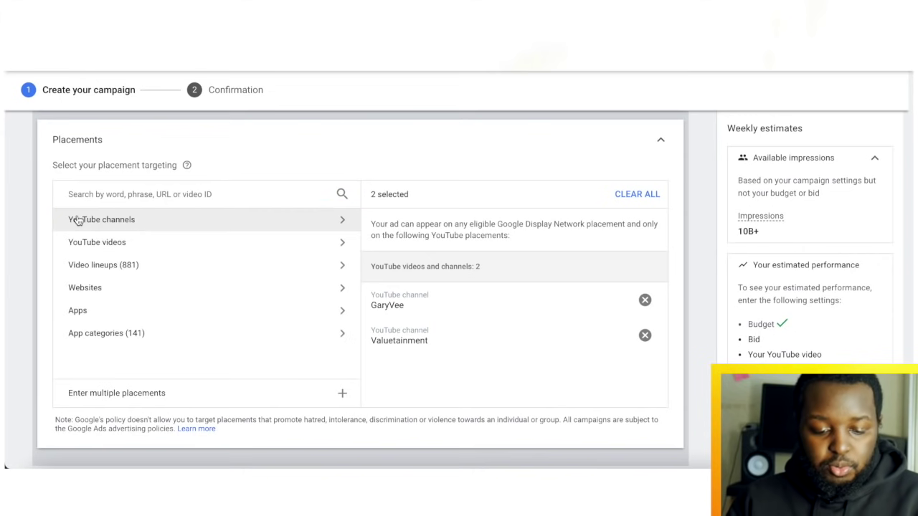
# Search the YouTube video placements for "supreme" and look through the matching videos
pyautogui.click(112, 245)
pyautogui.click(186, 191)
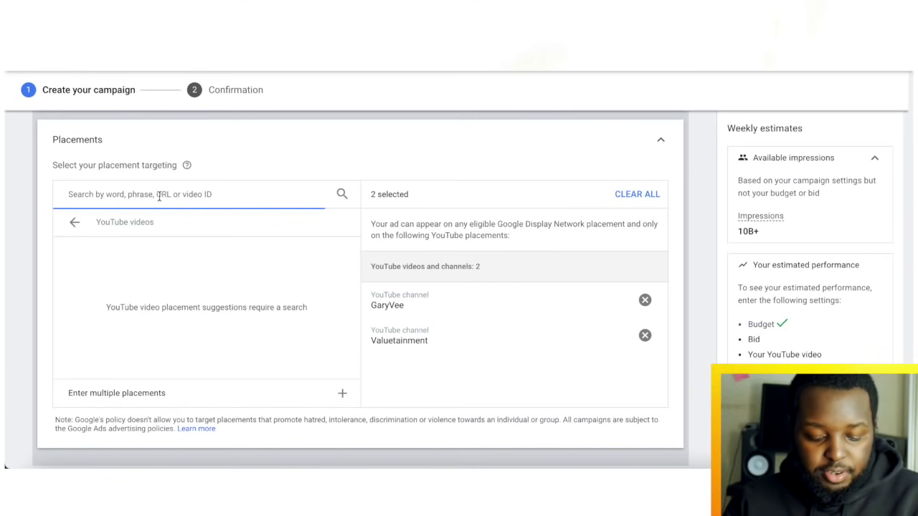
pyautogui.write('supreme')
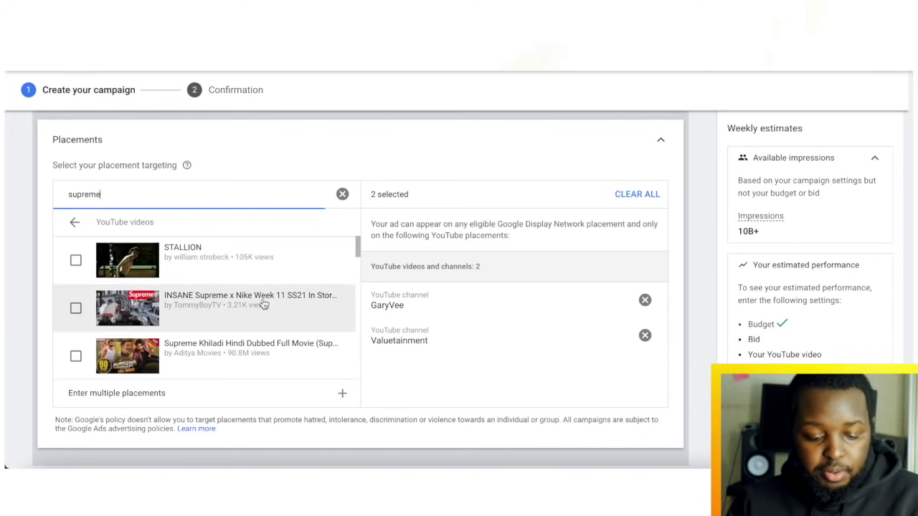
pyautogui.scroll(-1, 262, 304)
pyautogui.scroll(-5, 263, 305)
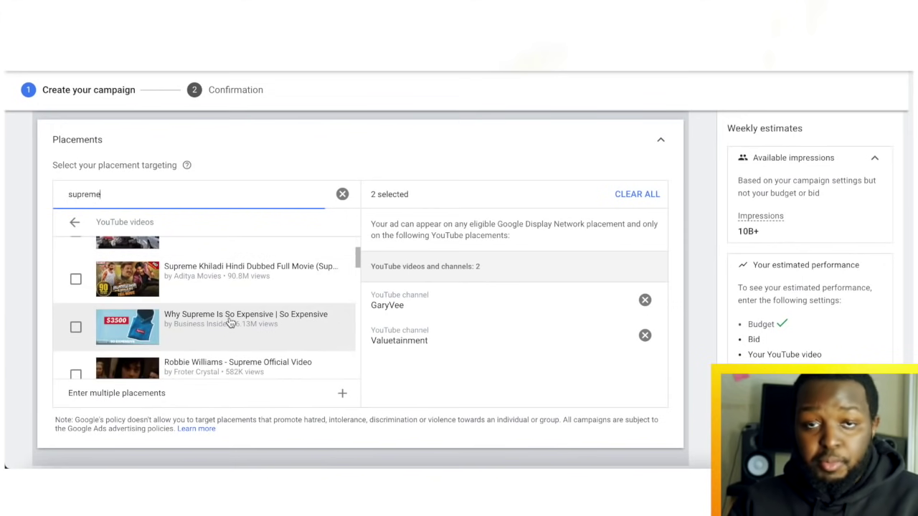
pyautogui.scroll(-2, 229, 322)
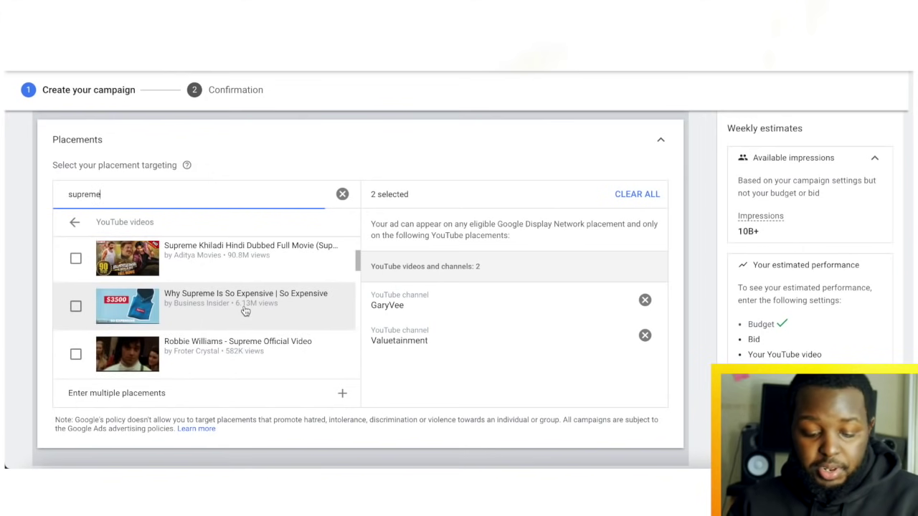
pyautogui.scroll(-3, 244, 316)
pyautogui.scroll(-4, 244, 311)
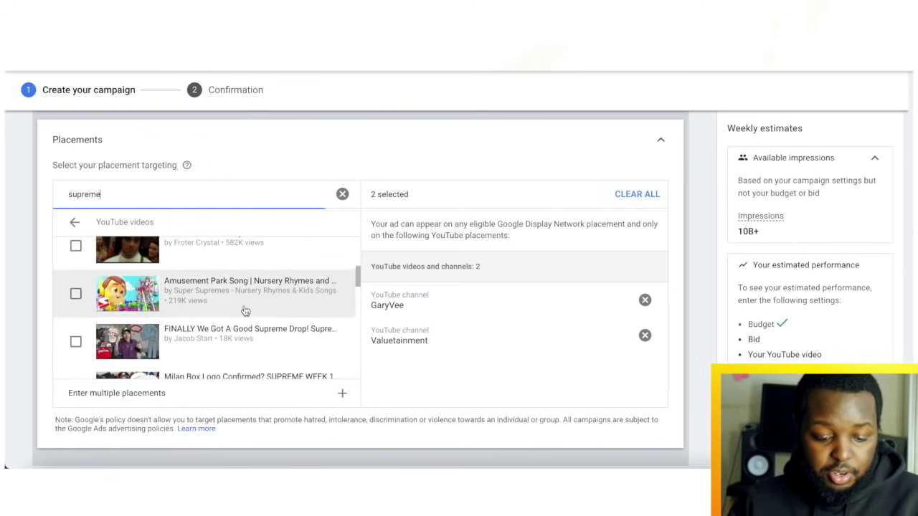
pyautogui.scroll(7, 242, 311)
# Search the YouTube video placements for "streetwear" instead, and clear the search after reviewing the matches
pyautogui.doubleClick(192, 203)
pyautogui.write('str')
pyautogui.write('e')
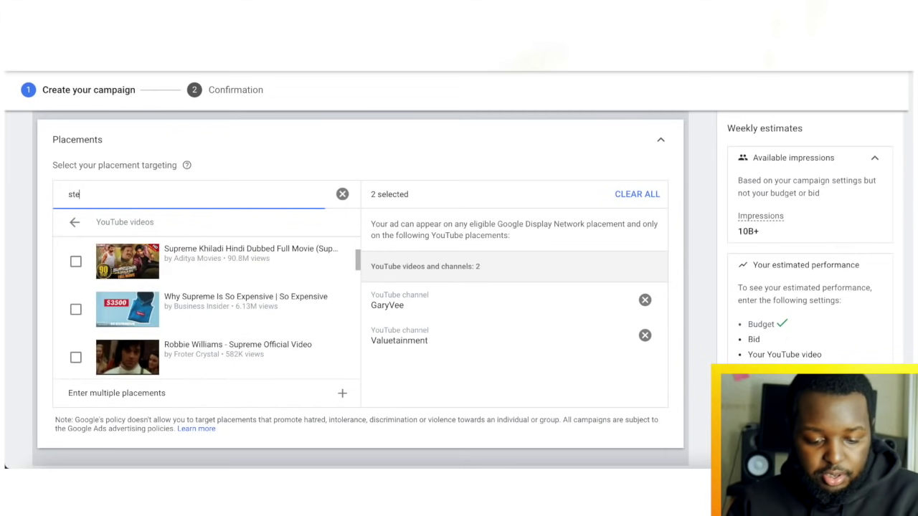
pyautogui.press('BackSpace')
pyautogui.write('reet')
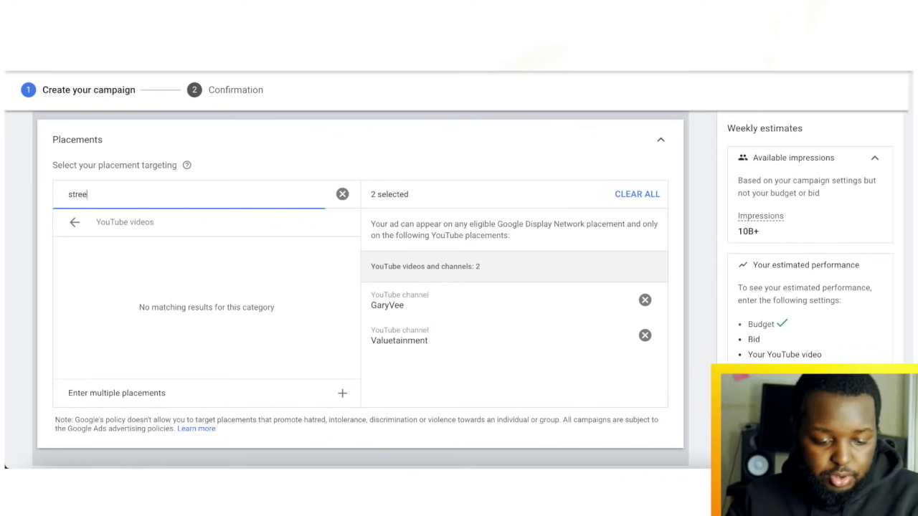
pyautogui.write('wear')
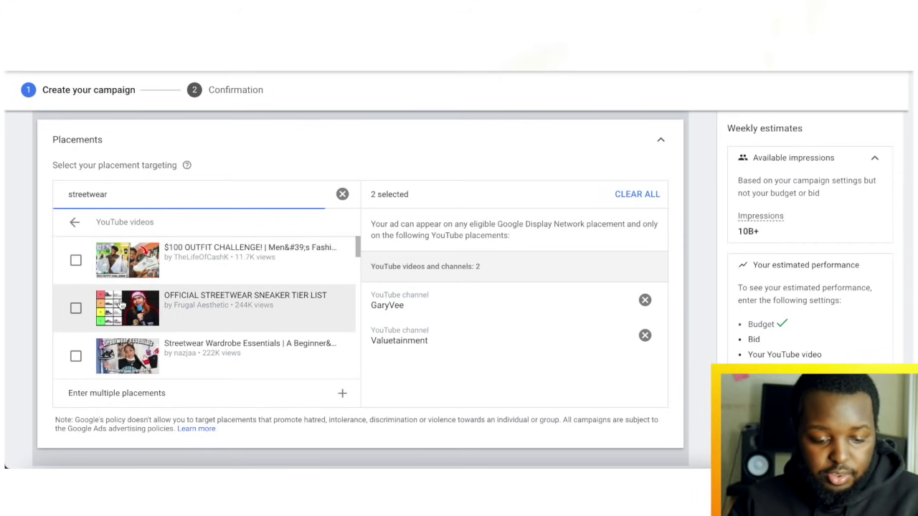
pyautogui.click(341, 192)
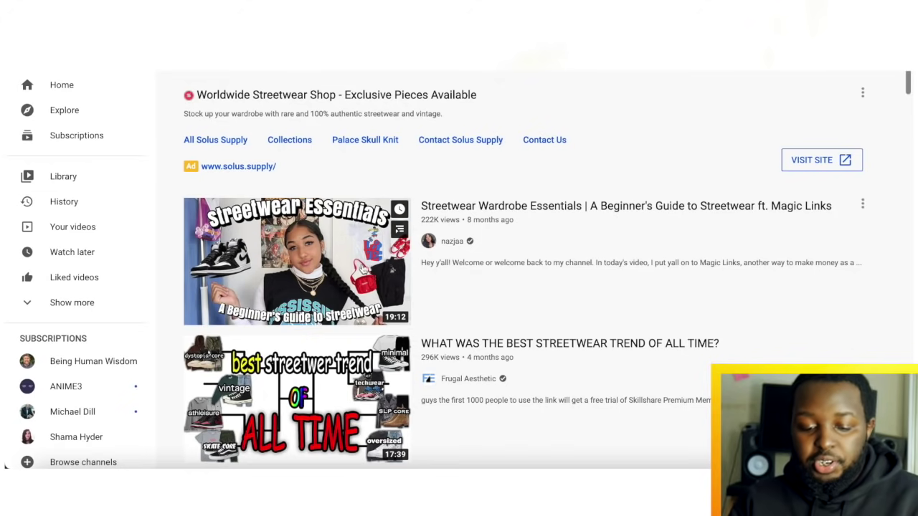
# Switch to YouTube and examine the ads and videos in the streetwear search results
pyautogui.scroll(3, 387, 158)
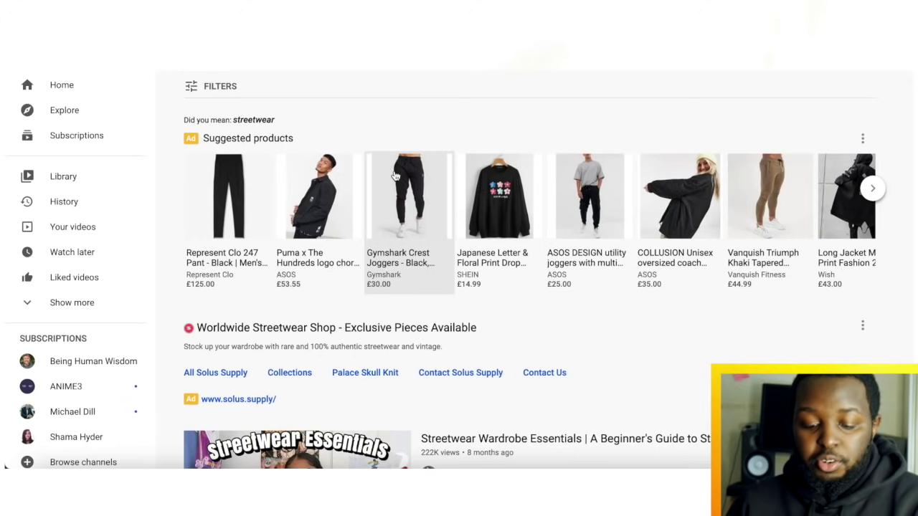
pyautogui.scroll(-2, 394, 177)
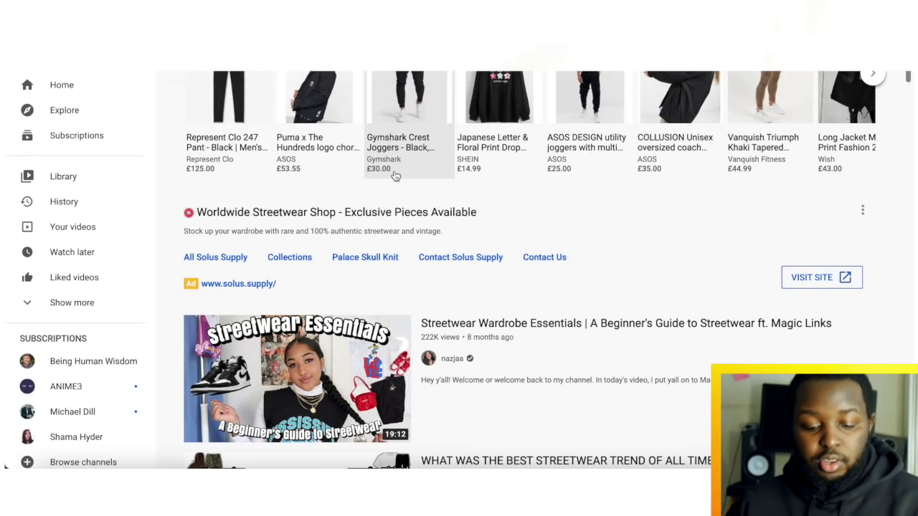
pyautogui.scroll(-3, 394, 175)
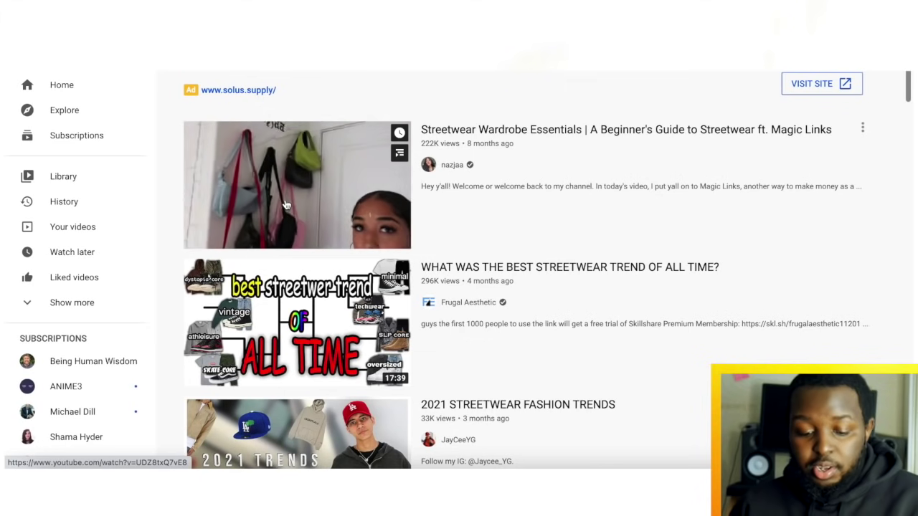
pyautogui.moveTo(474, 138)
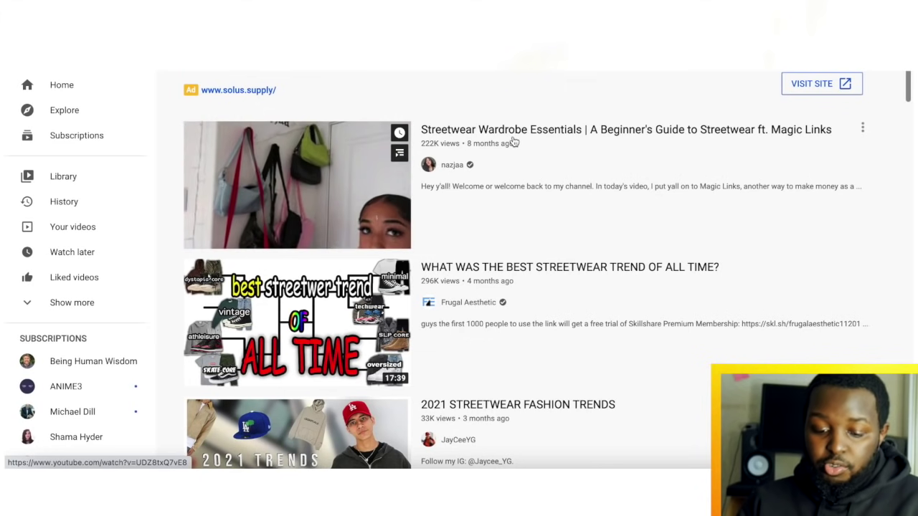
# Open the "Streetwear Wardrobe Essentials | A Beginner's Guide to Streetwear" video and copy "Streetwear Wardrobe Essentials" from its title
pyautogui.click(563, 131)
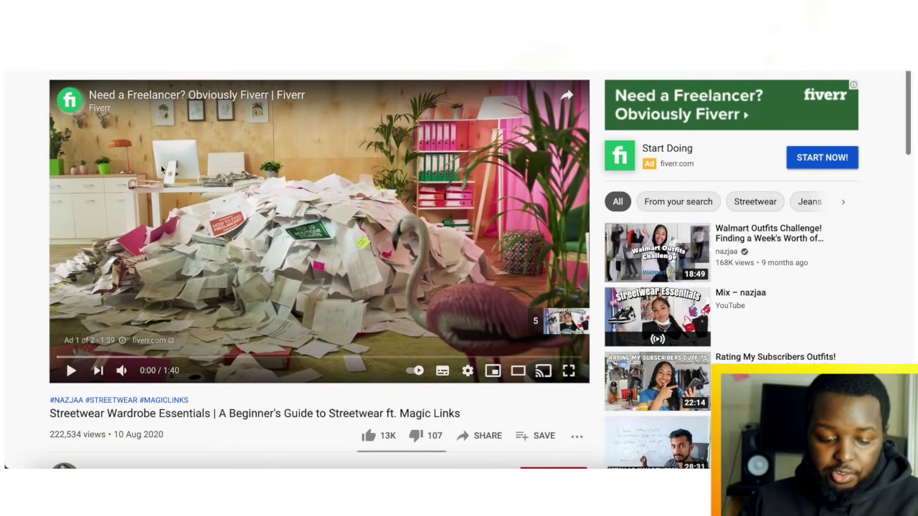
pyautogui.scroll(-2, 172, 172)
pyautogui.scroll(2, 179, 179)
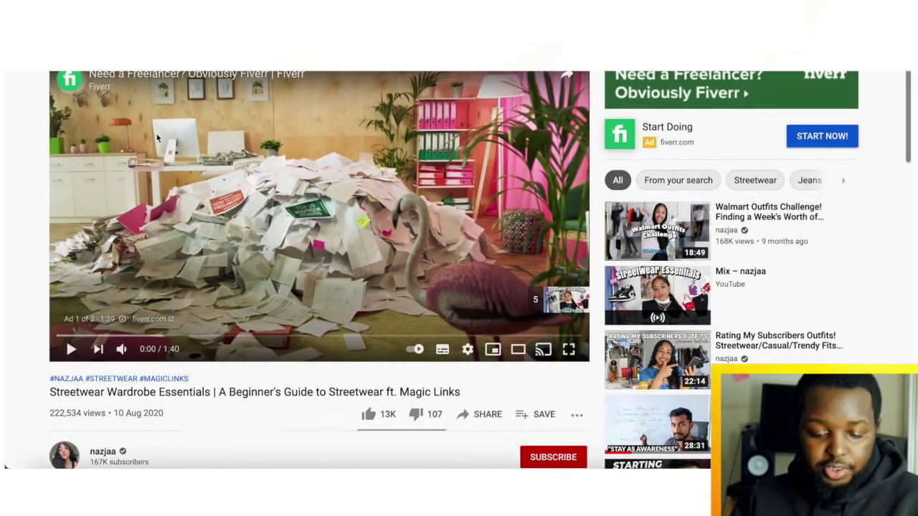
pyautogui.scroll(-2, 117, 327)
pyautogui.scroll(2, 170, 328)
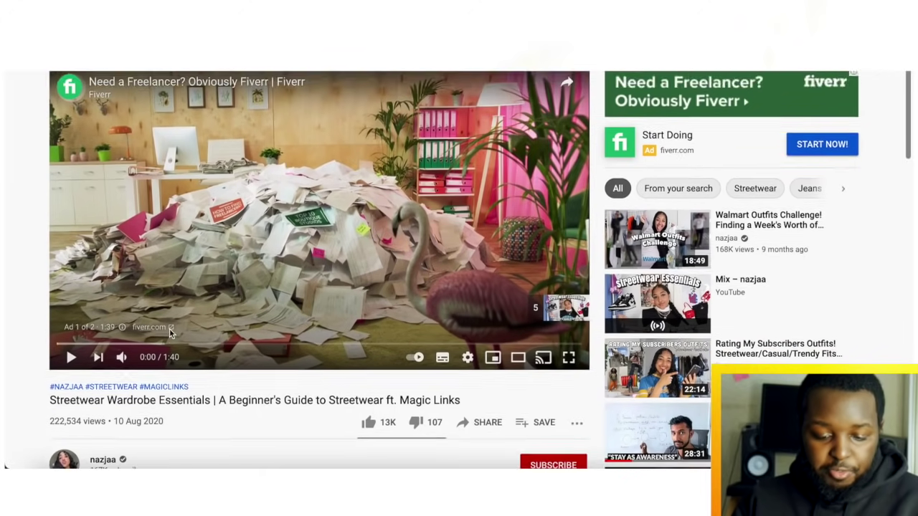
pyautogui.scroll(-2, 145, 380)
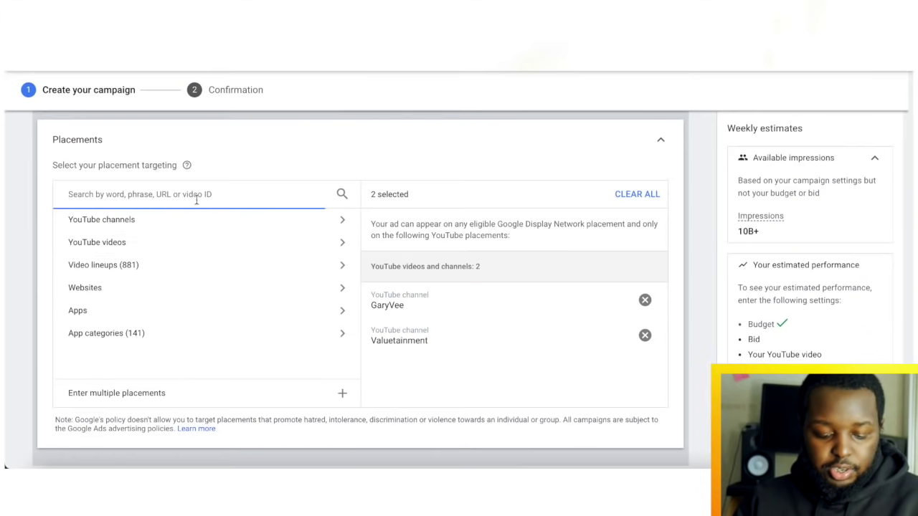
# Back in Google Ads, replace all selected placements with the "Streetwear Wardrobe Essentials" beginner's guide video, found by searching the YouTube videos for that title
pyautogui.click(180, 219)
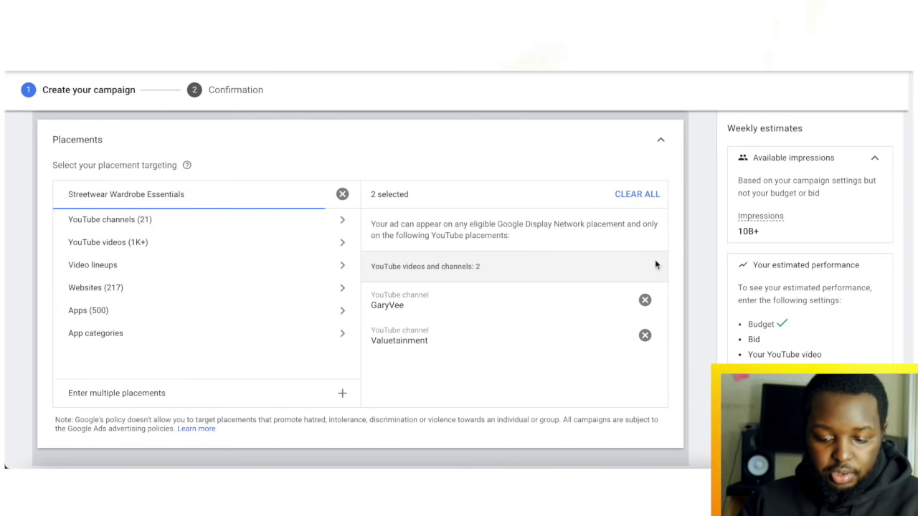
pyautogui.click(635, 195)
pyautogui.click(276, 244)
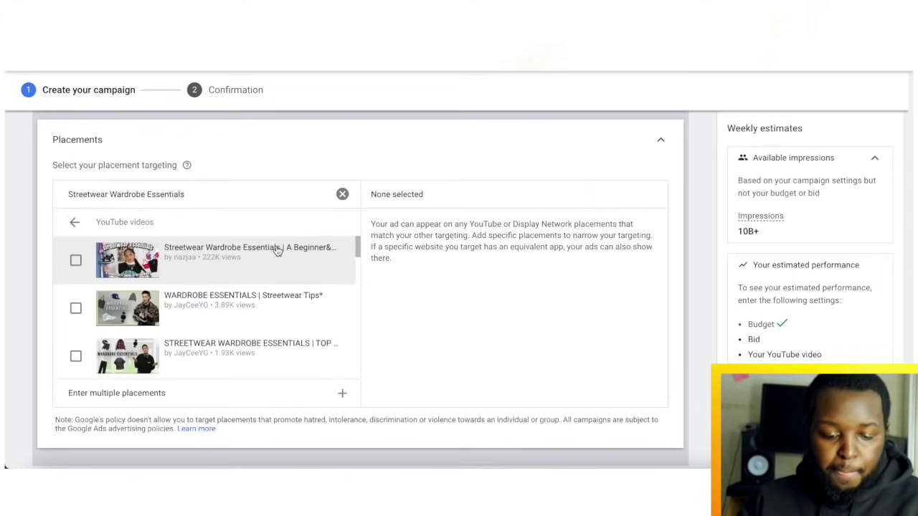
pyautogui.click(76, 260)
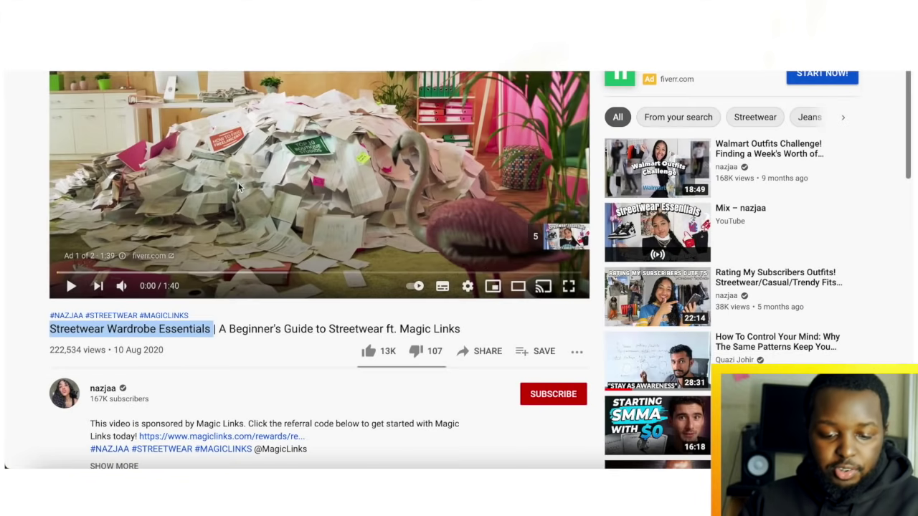
# Switch to YouTube, return from the video to the search results, and look through more streetwear videos
pyautogui.scroll(1, 238, 182)
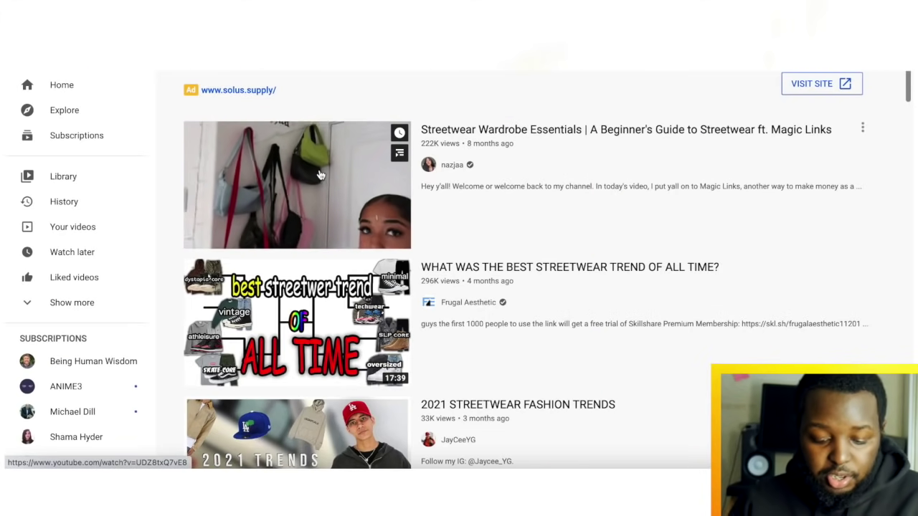
pyautogui.scroll(-2, 321, 175)
pyautogui.scroll(-3, 326, 164)
pyautogui.scroll(1, 380, 348)
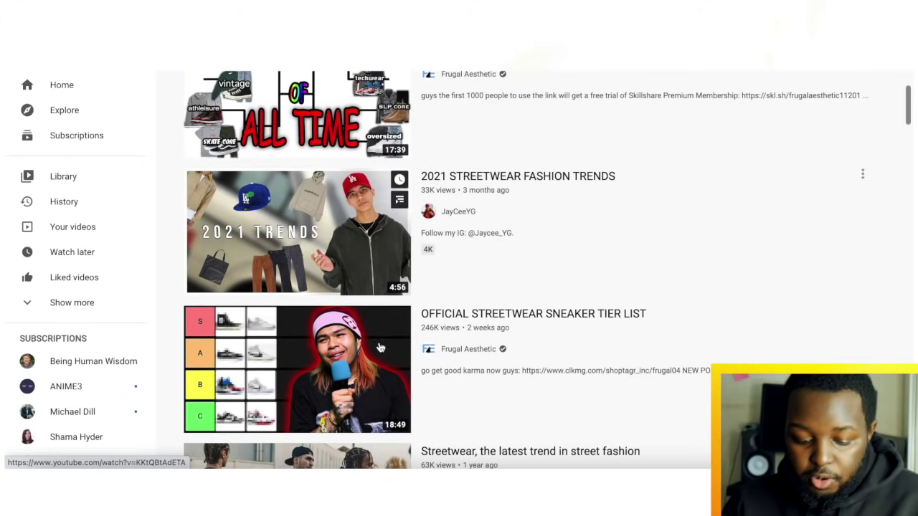
pyautogui.moveTo(379, 348)
pyautogui.scroll(-1, 359, 348)
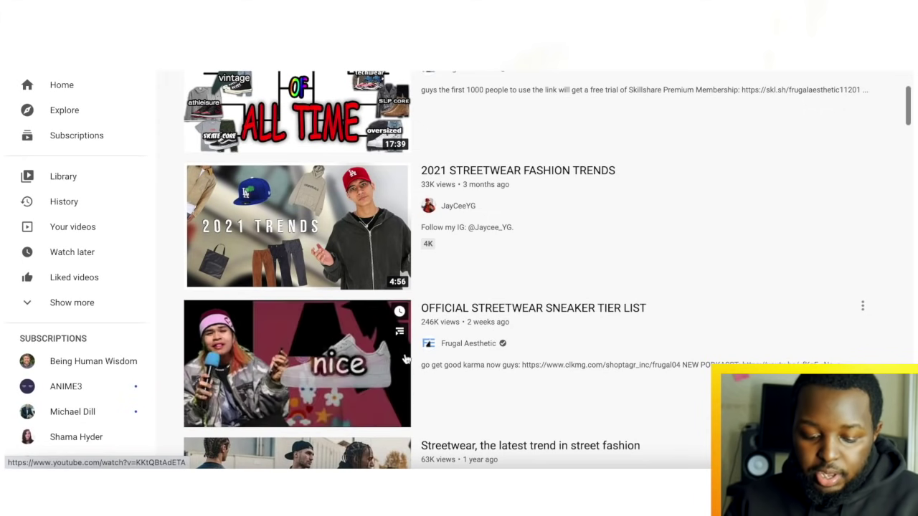
# View the Frugal Aesthetic channel page with its featured video paused, and return to the streetwear search results
pyautogui.click(450, 347)
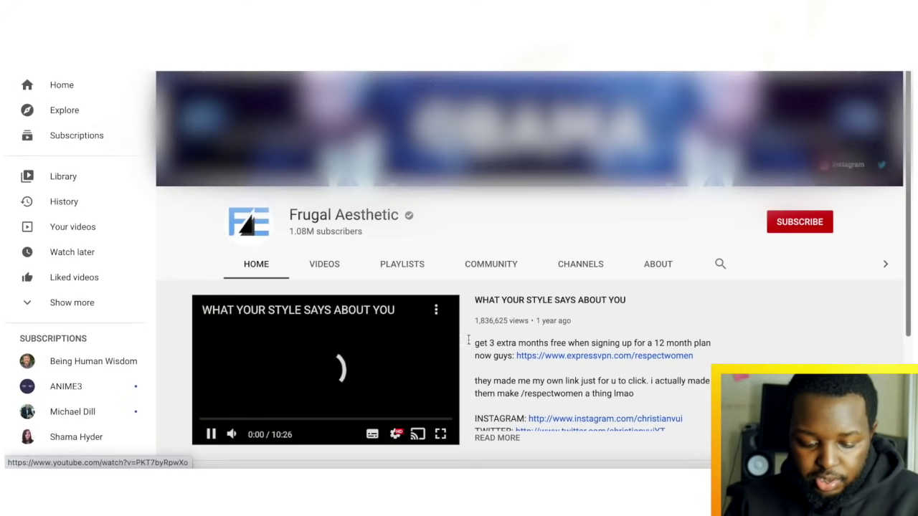
pyautogui.click(317, 329)
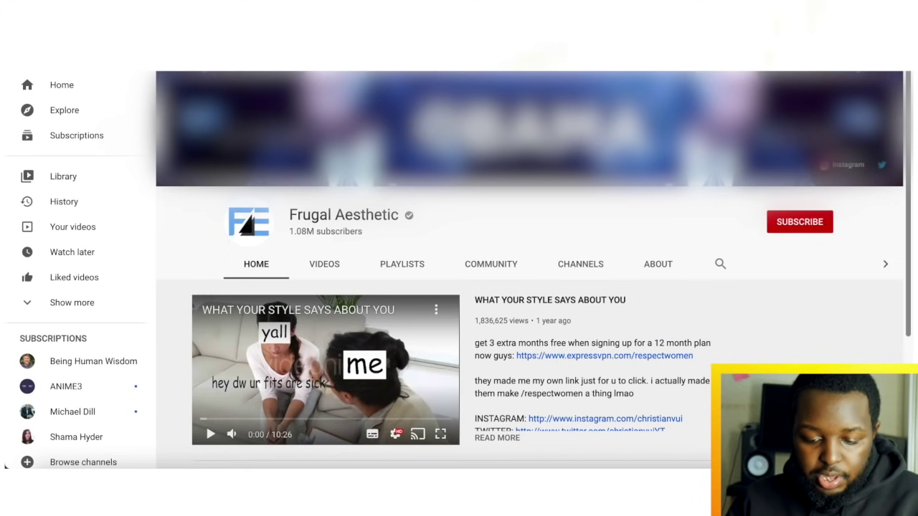
pyautogui.hotkey('alt', 'Left')
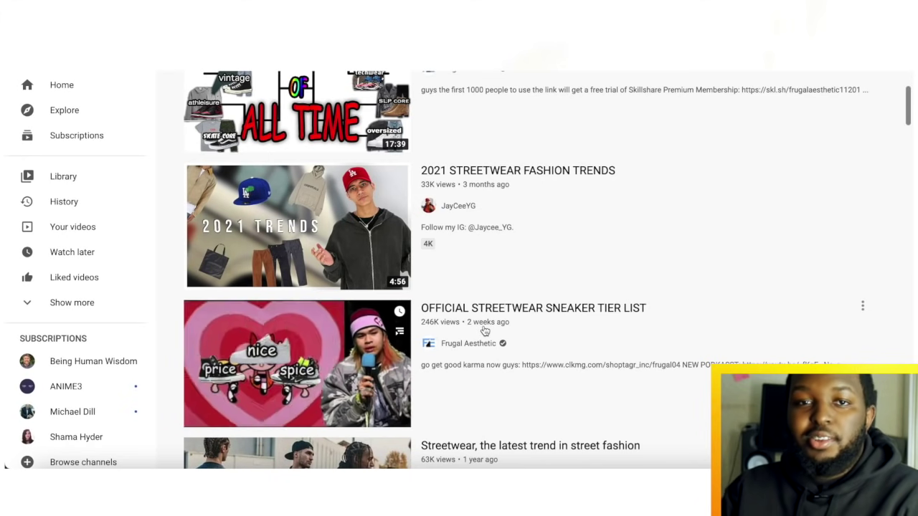
pyautogui.scroll(-3, 484, 332)
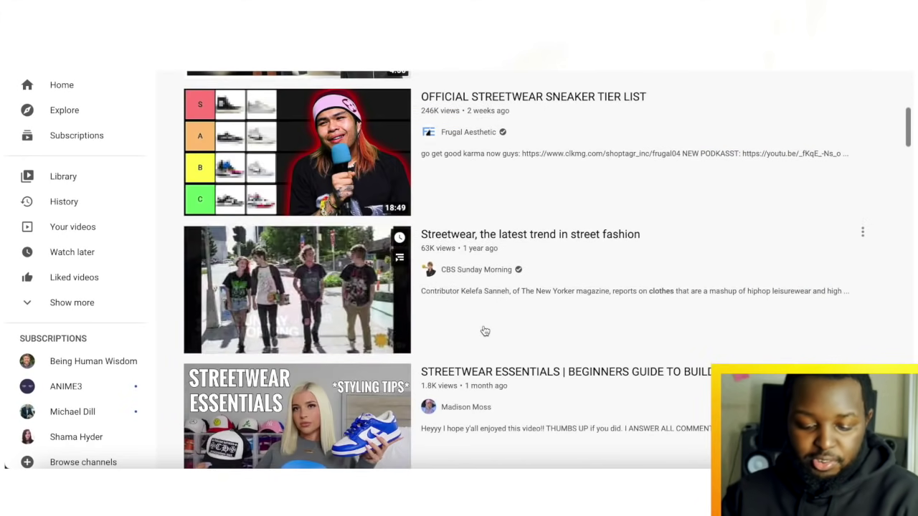
# Filter the YouTube streetwear search results to videos uploaded this month and sort them by view count
pyautogui.scroll(-6, 485, 332)
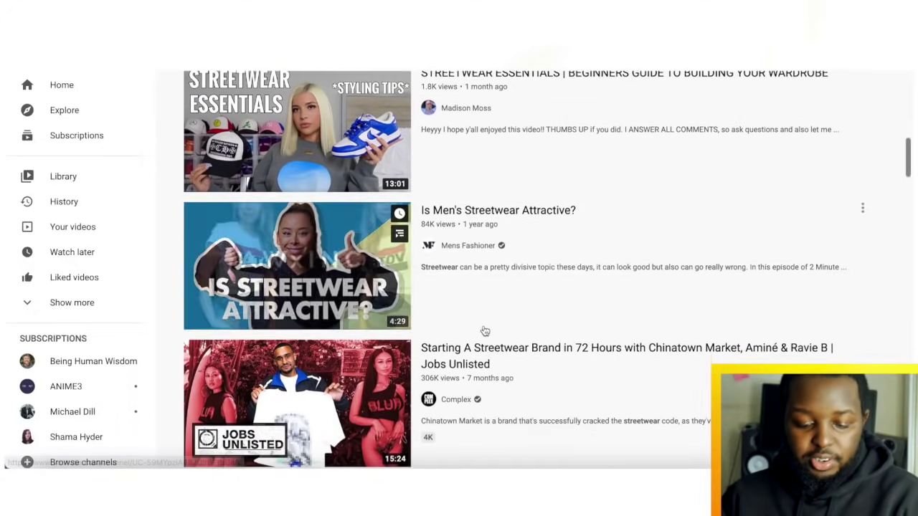
pyautogui.scroll(20, 484, 331)
pyautogui.click(223, 124)
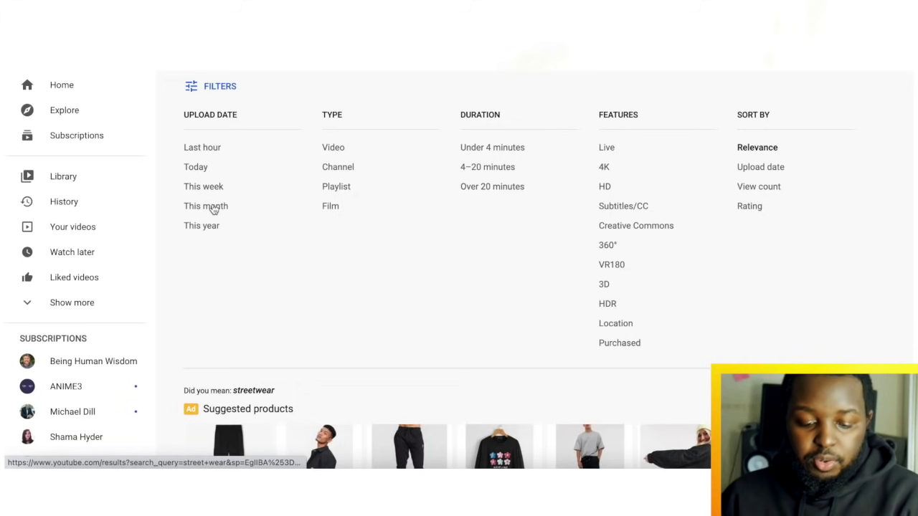
pyautogui.click(213, 208)
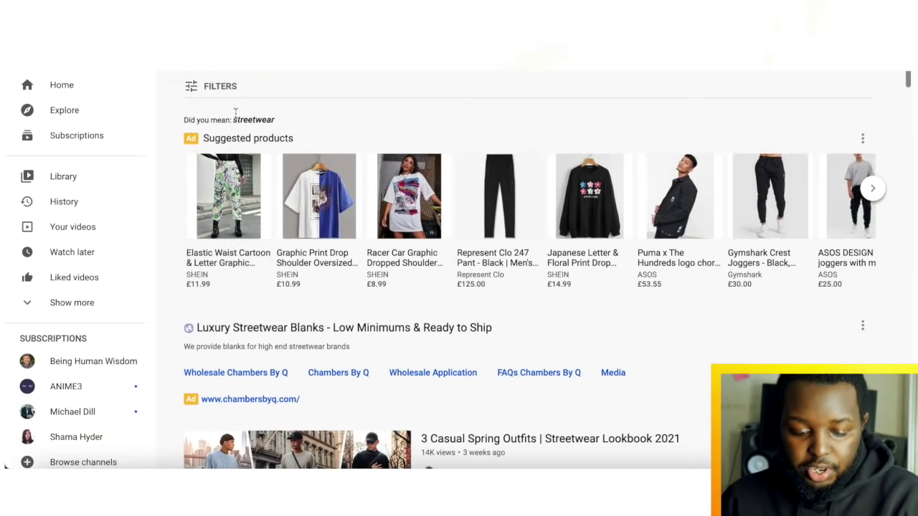
pyautogui.click(243, 99)
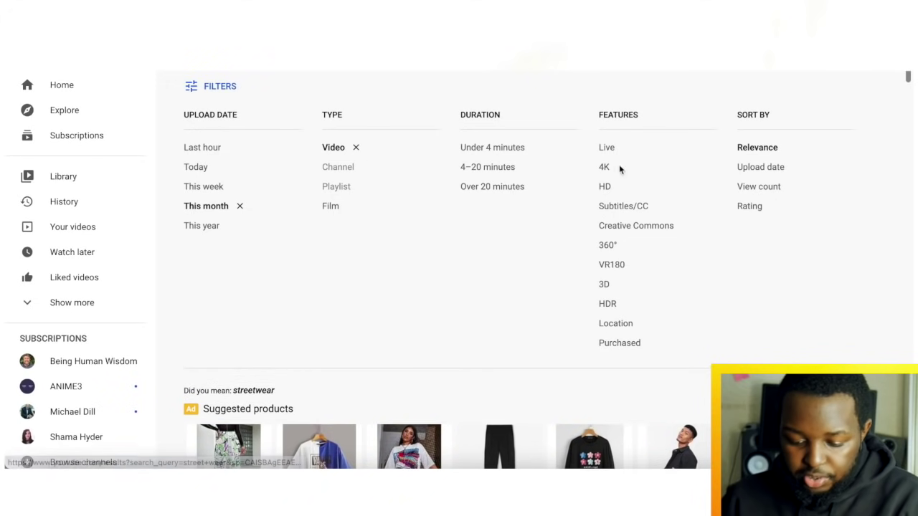
pyautogui.click(778, 188)
# Look through the most-viewed streetwear videos of the month, checking their titles, channels and view counts for possible placements
pyautogui.scroll(-5, 481, 186)
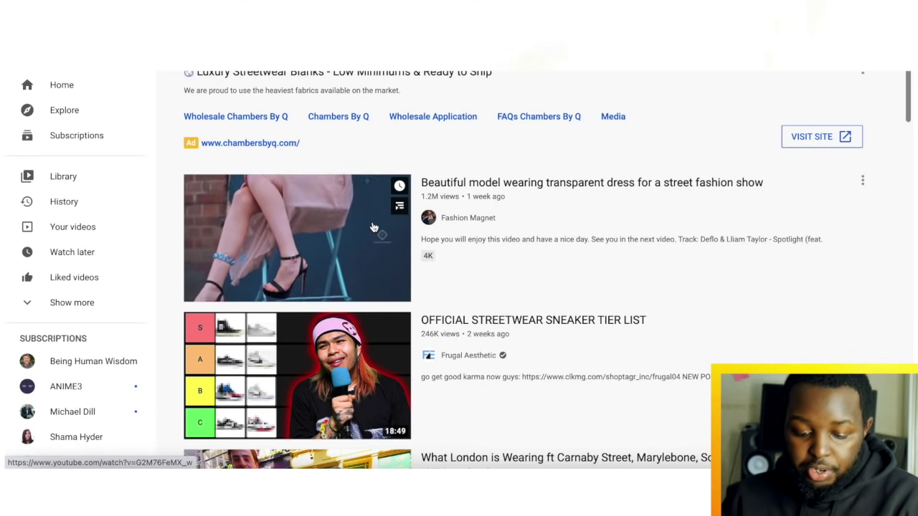
pyautogui.scroll(-1, 430, 194)
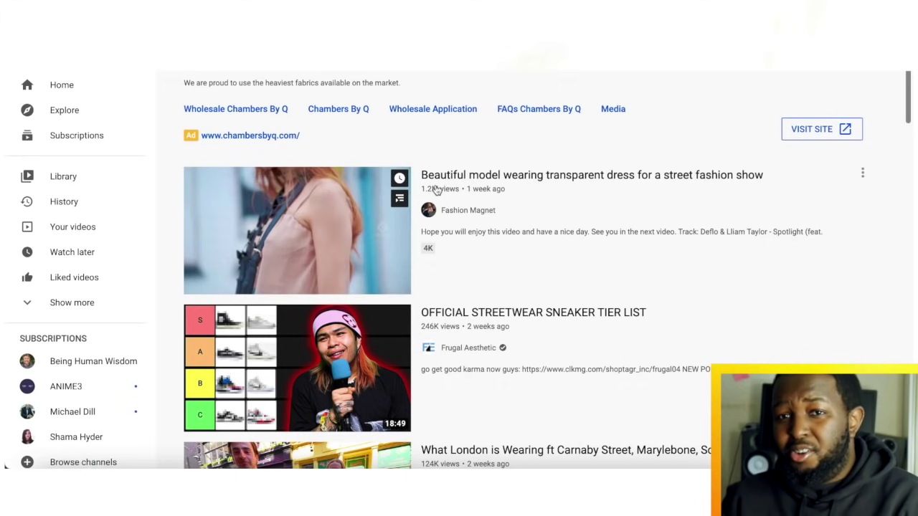
pyautogui.scroll(-2, 435, 188)
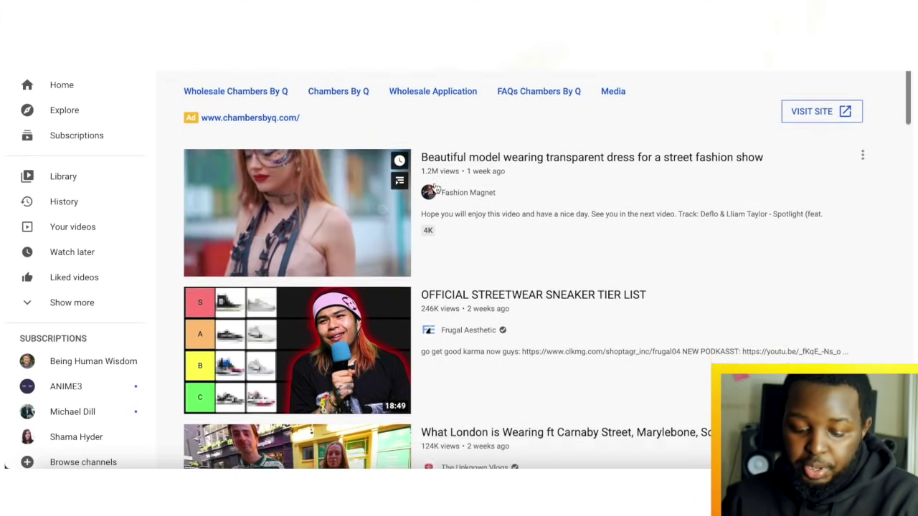
pyautogui.scroll(-5, 435, 188)
pyautogui.scroll(1, 434, 182)
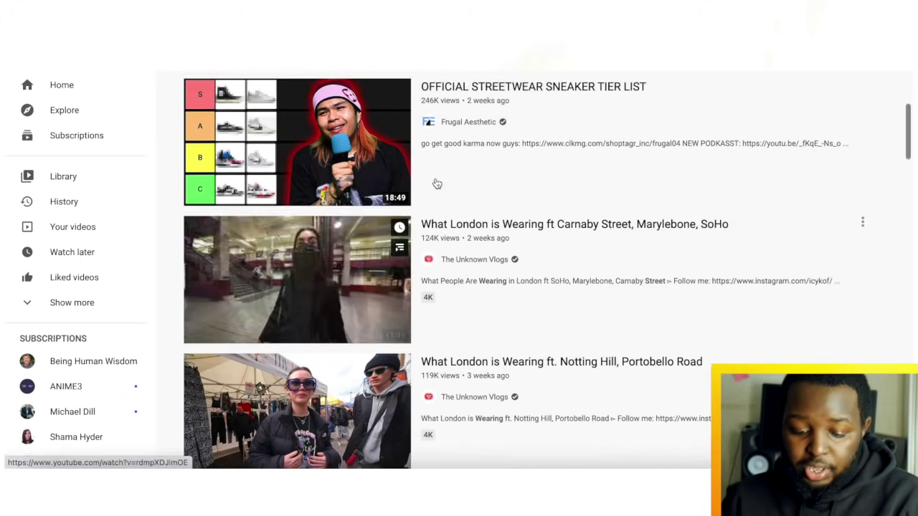
pyautogui.scroll(3, 437, 184)
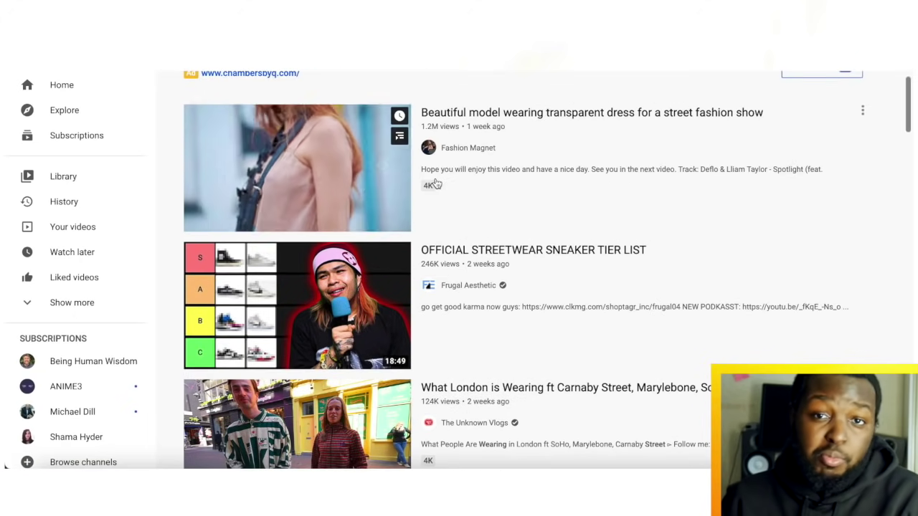
pyautogui.scroll(-3, 435, 184)
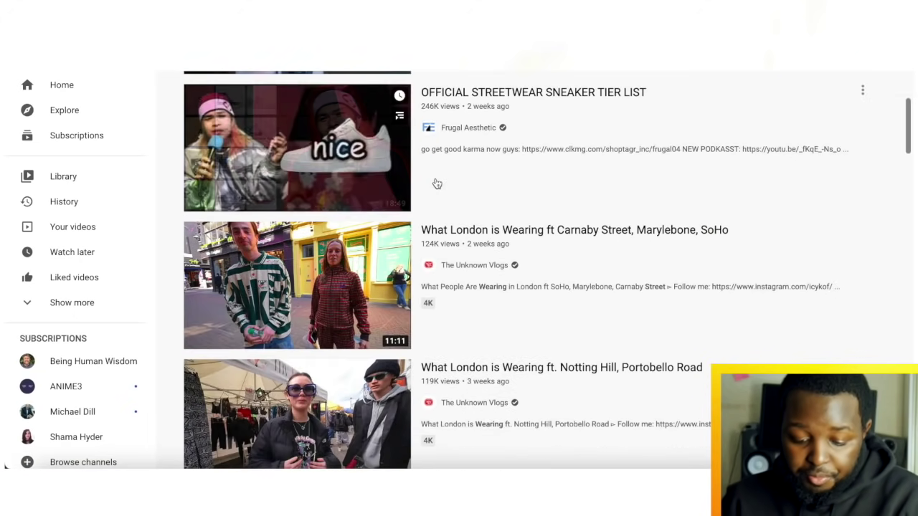
pyautogui.scroll(-3, 436, 183)
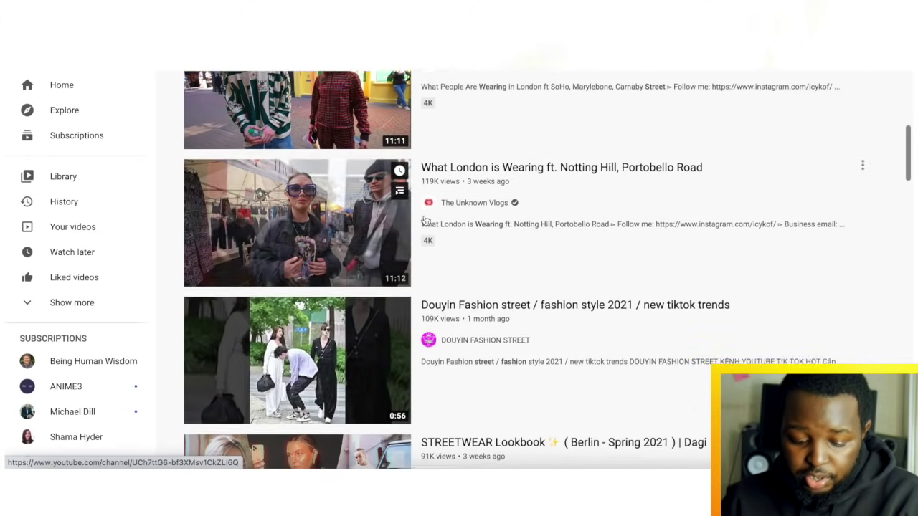
pyautogui.scroll(-7, 424, 220)
pyautogui.scroll(2, 425, 221)
pyautogui.scroll(-2, 425, 221)
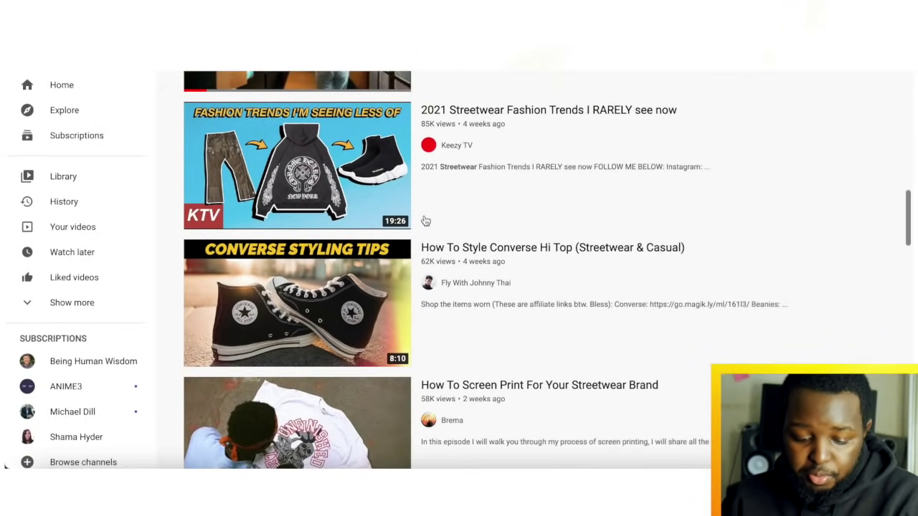
pyautogui.scroll(-8, 425, 221)
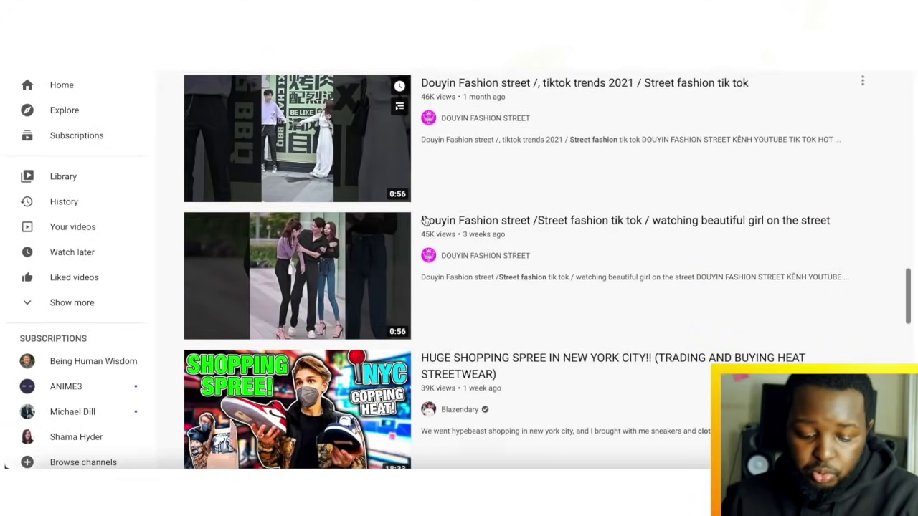
pyautogui.scroll(15, 423, 220)
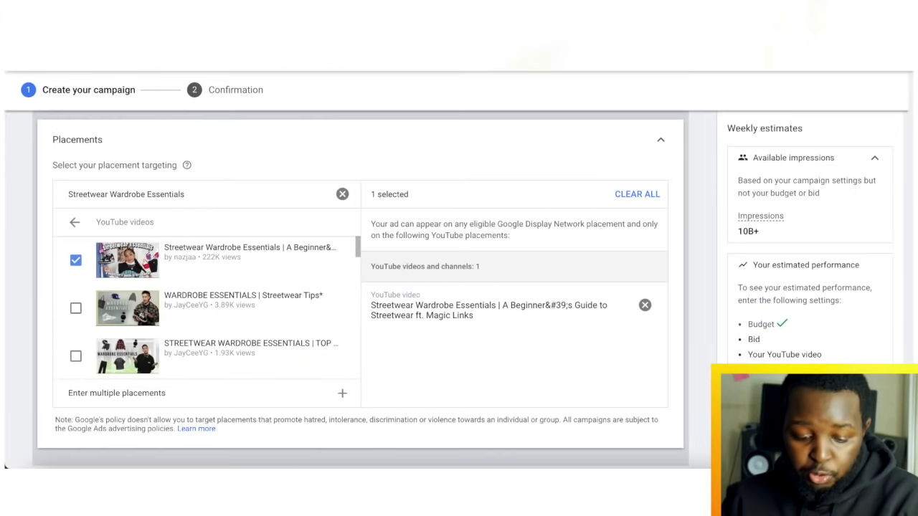
# Back in Google Ads, review the selected video placement and open the entry area for multiple placement URLs
pyautogui.scroll(-1, 177, 229)
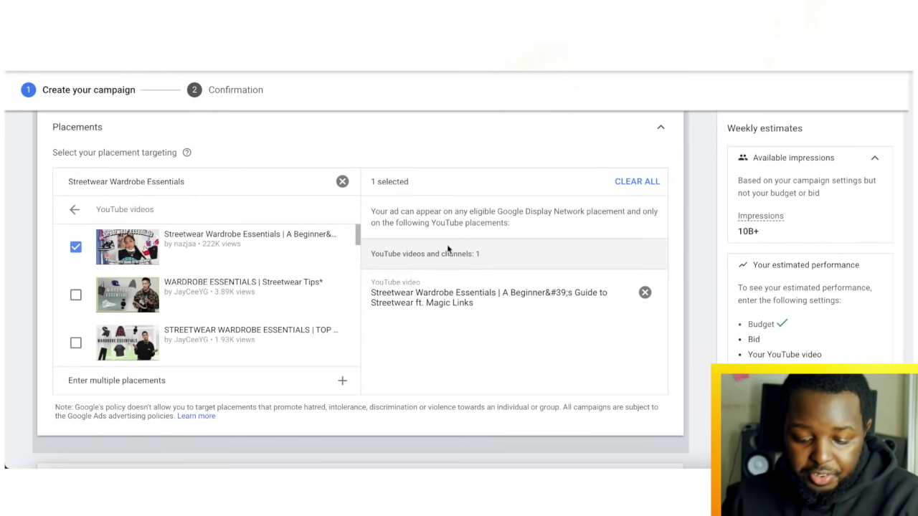
pyautogui.scroll(-1, 471, 237)
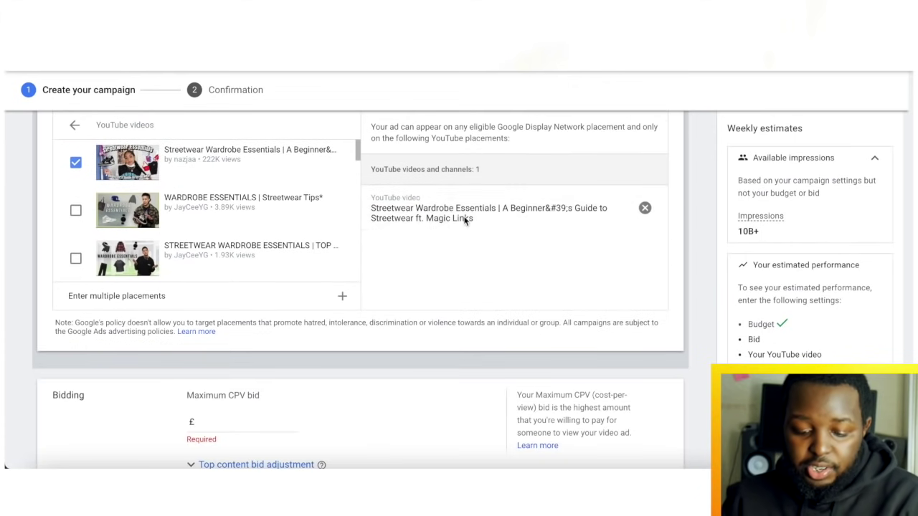
pyautogui.scroll(1, 460, 214)
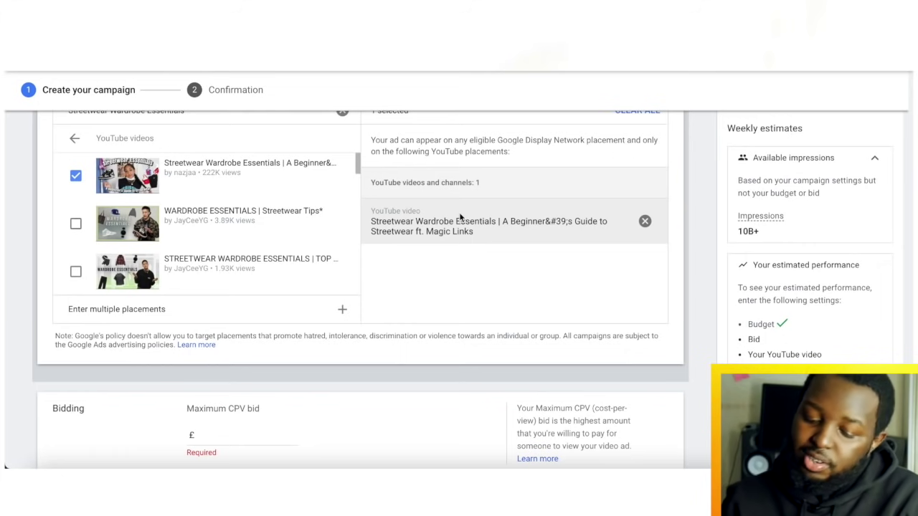
pyautogui.scroll(-1, 459, 216)
pyautogui.scroll(3, 459, 215)
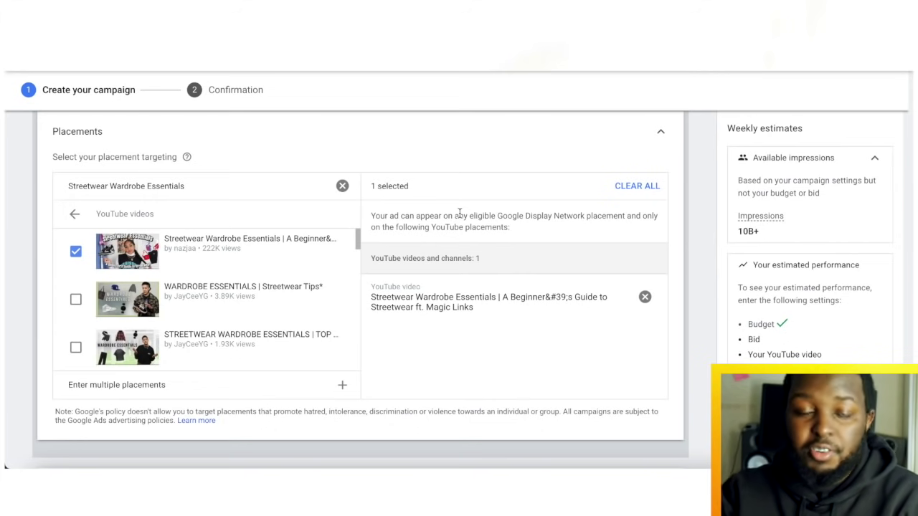
pyautogui.scroll(-4, 459, 215)
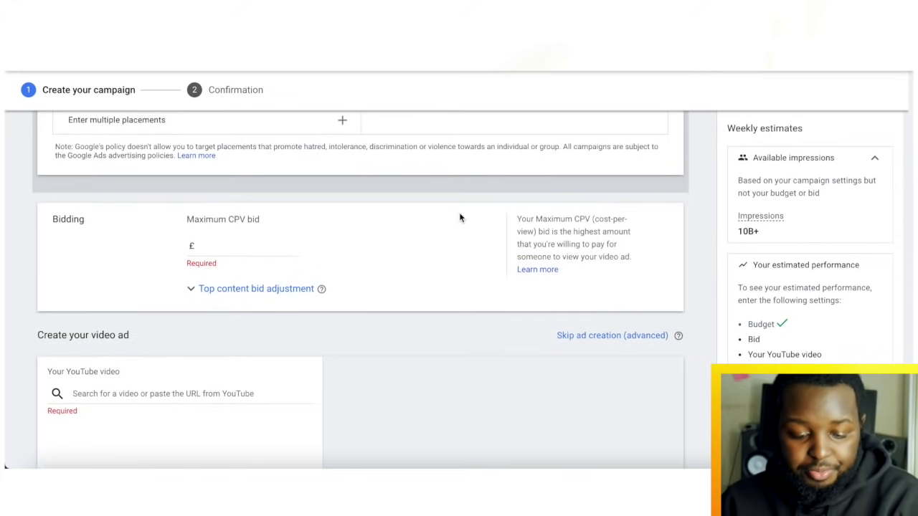
pyautogui.scroll(2, 364, 227)
pyautogui.click(340, 220)
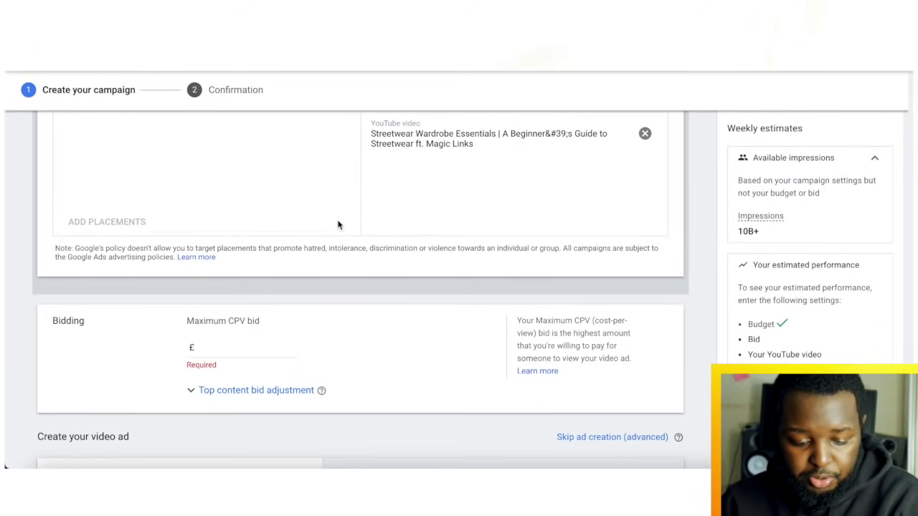
pyautogui.scroll(2, 338, 225)
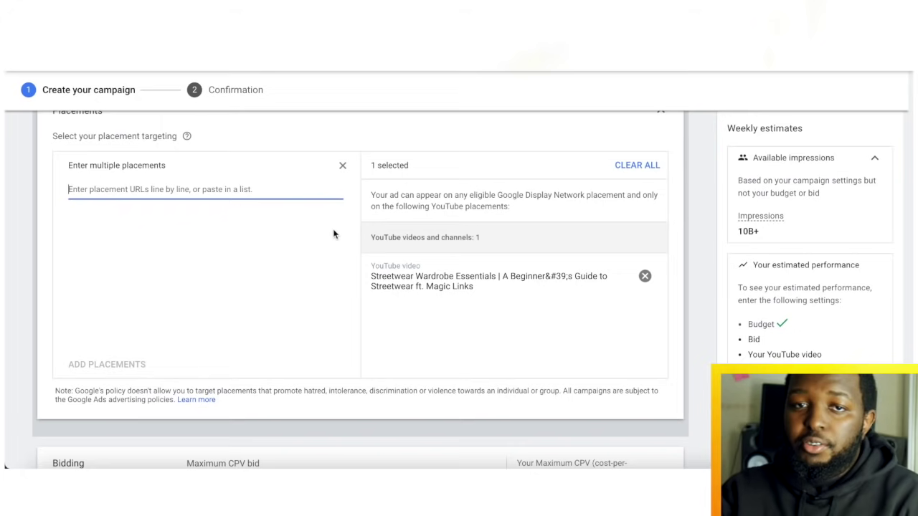
# Set the ad group's maximum CPV bid to £0.05
pyautogui.scroll(-5, 333, 234)
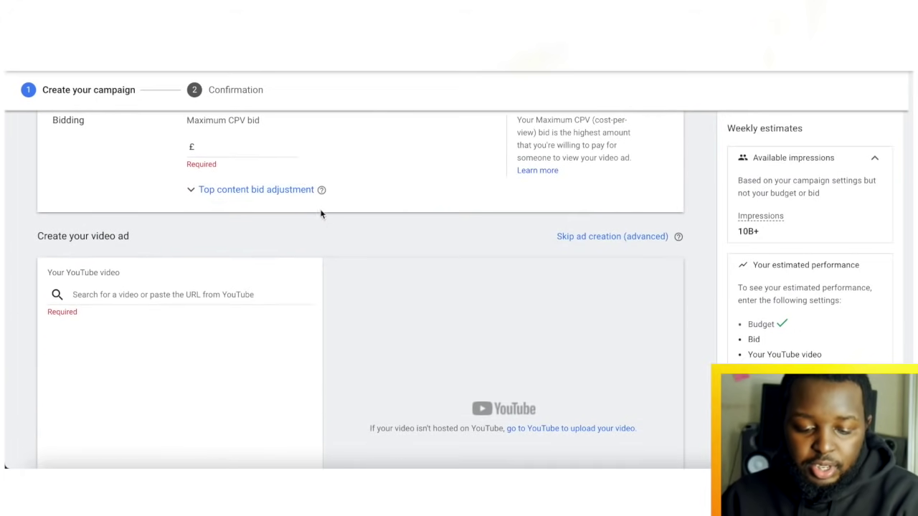
pyautogui.click(292, 147)
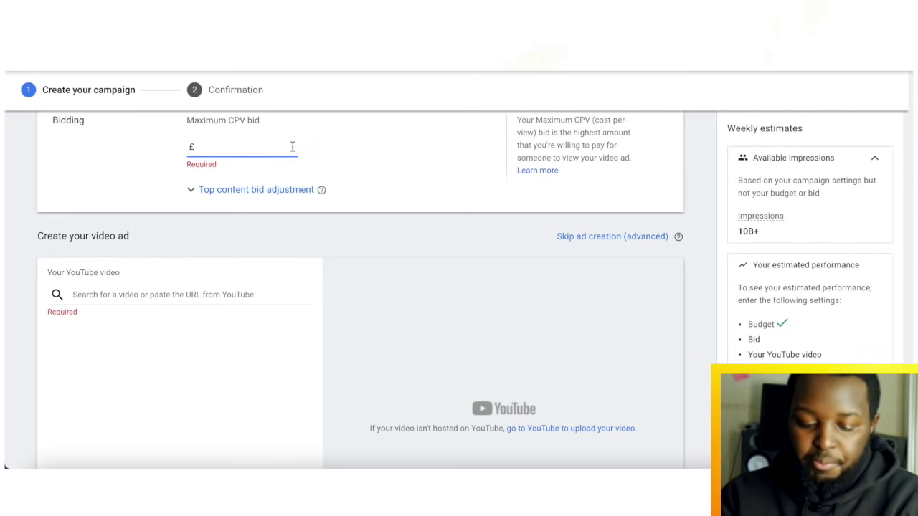
pyautogui.write('0')
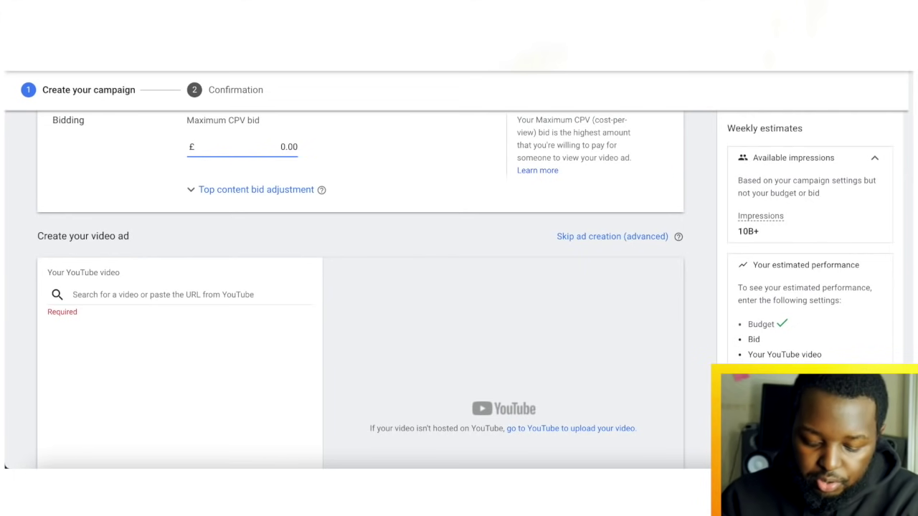
pyautogui.write('.1')
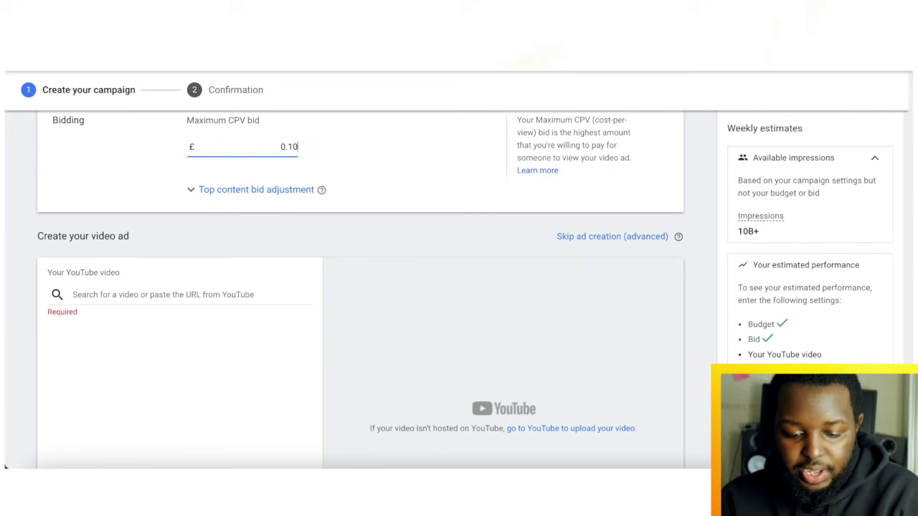
pyautogui.press('BackSpace')
pyautogui.write('2')
pyautogui.press('BackSpace')
pyautogui.write('1')
pyautogui.press('BackSpace')
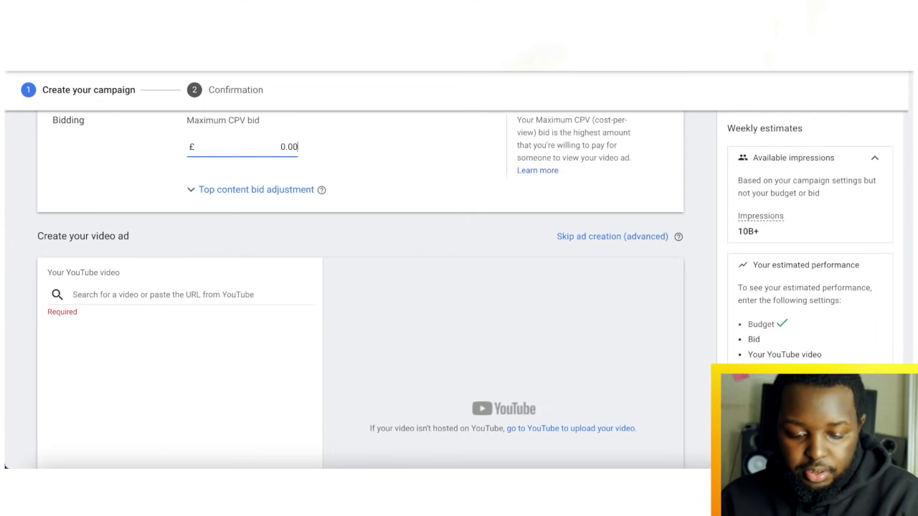
pyautogui.write('5')
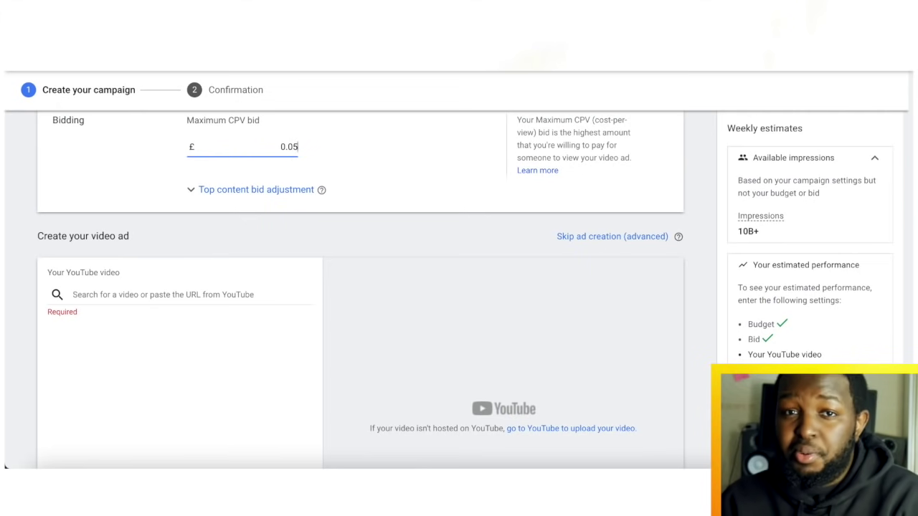
# Open "What London is Wearing ft Carnaby Street, Marylebone, SoHo" on YouTube and paste its URL in Google Ads as the ad's video
pyautogui.scroll(3, 359, 286)
pyautogui.scroll(-2, 308, 154)
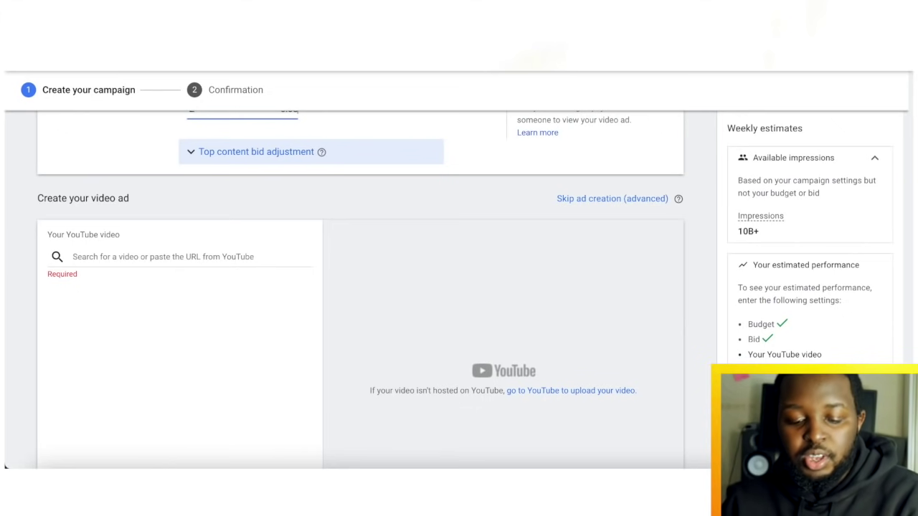
pyautogui.scroll(1, 293, 147)
pyautogui.scroll(-2, 293, 147)
pyautogui.click(246, 188)
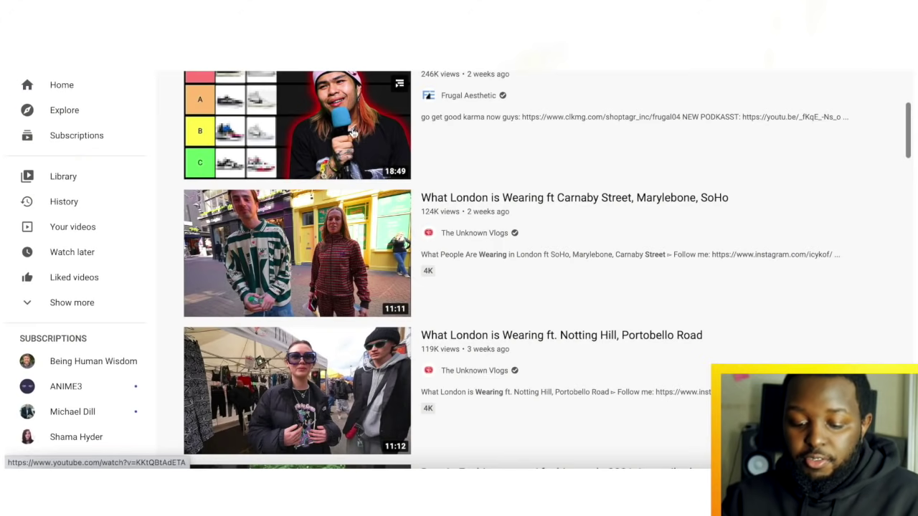
pyautogui.click(318, 238)
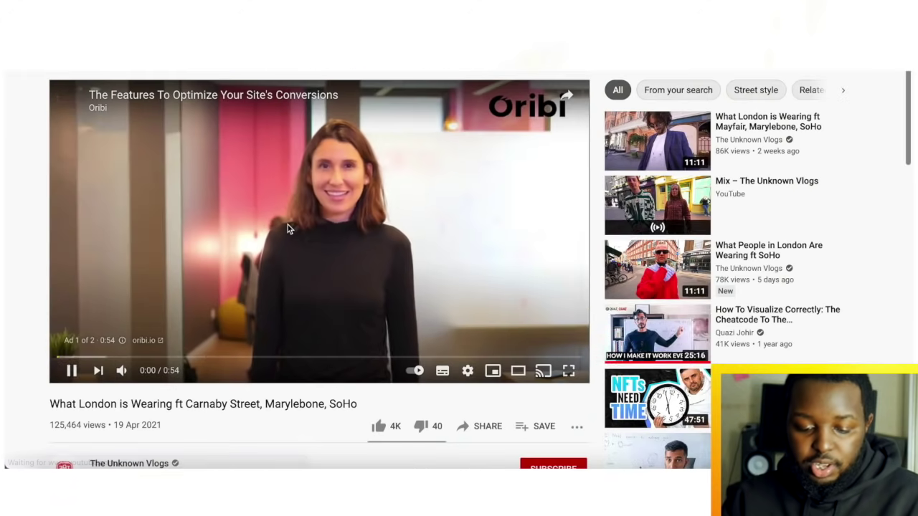
pyautogui.click(287, 226)
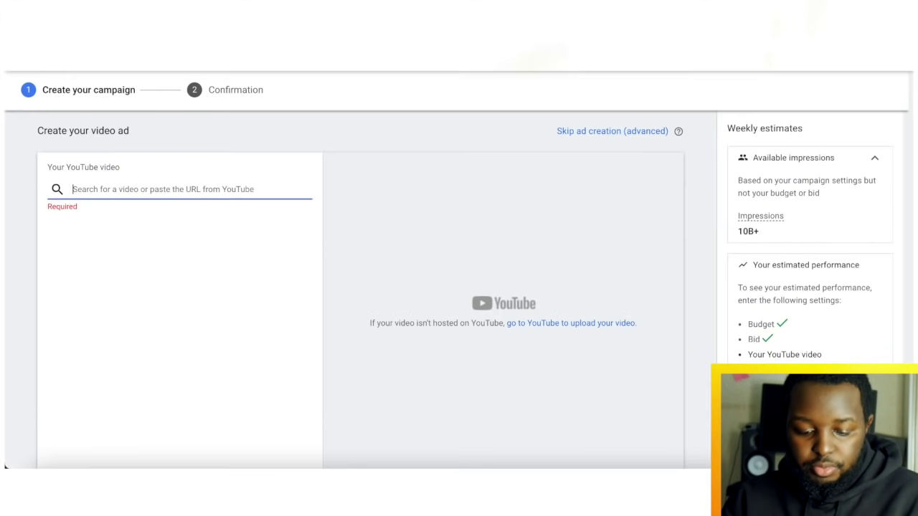
pyautogui.write('https://www.youtube.com/watch?v=rdmpXDJimOE')
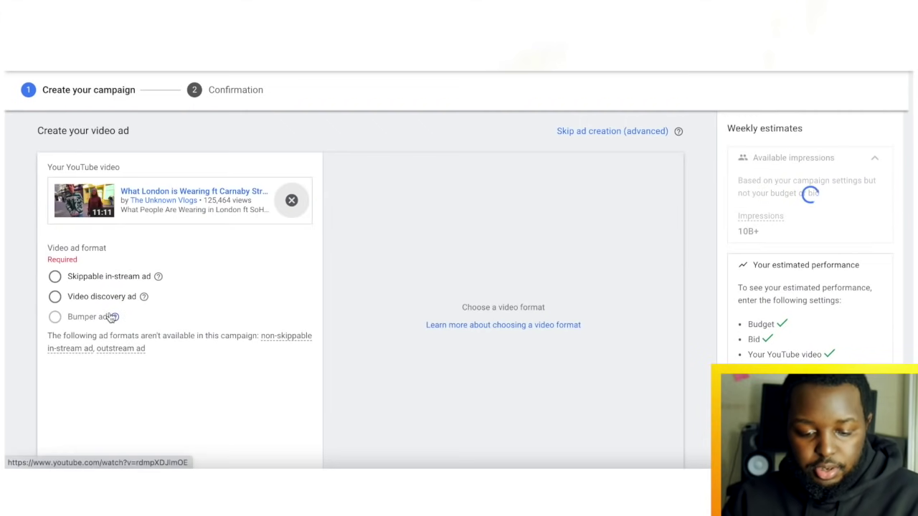
# Choose the skippable in-stream format for the video ad and switch its YouTube preview to desktop
pyautogui.scroll(-1, 107, 317)
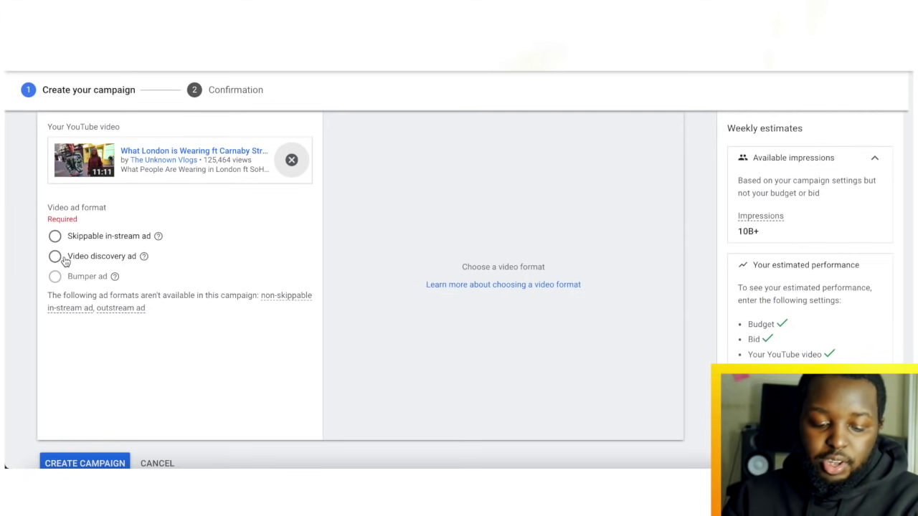
pyautogui.click(55, 237)
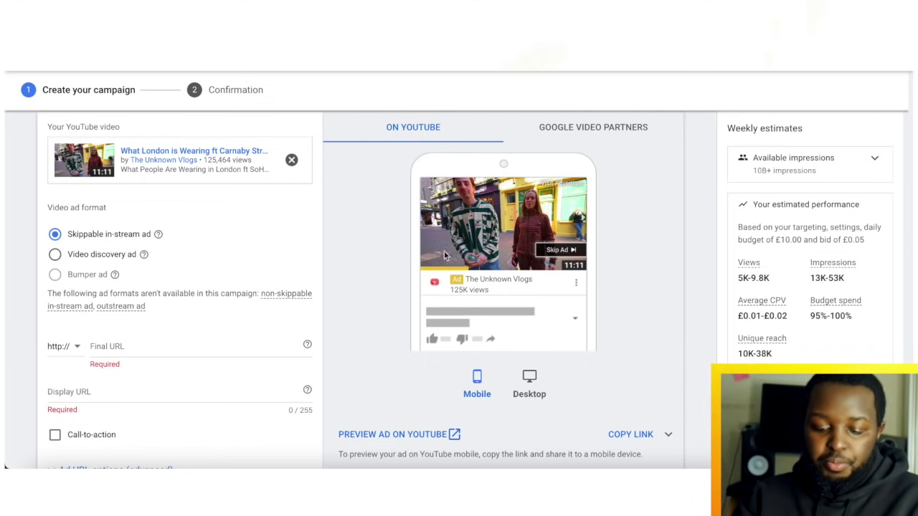
pyautogui.click(529, 380)
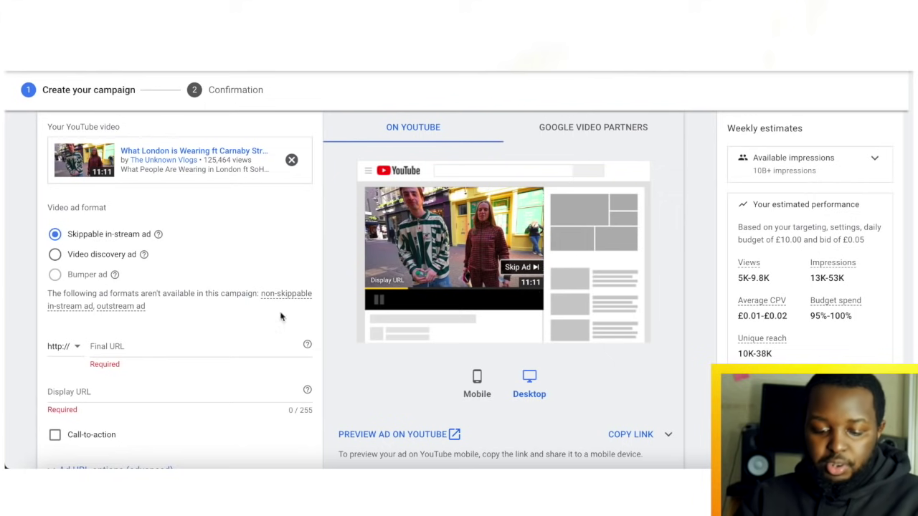
pyautogui.click(112, 346)
pyautogui.write('www.youtube.com/watch?v=rdmpXDJlmOE')
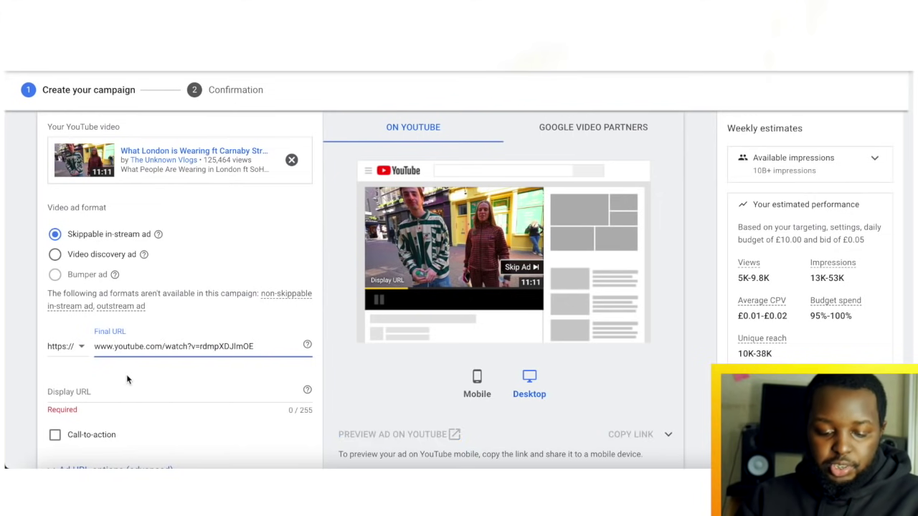
pyautogui.click(123, 387)
pyautogui.write('www.youtube.com/watch?v=rdmpXDJlmOE')
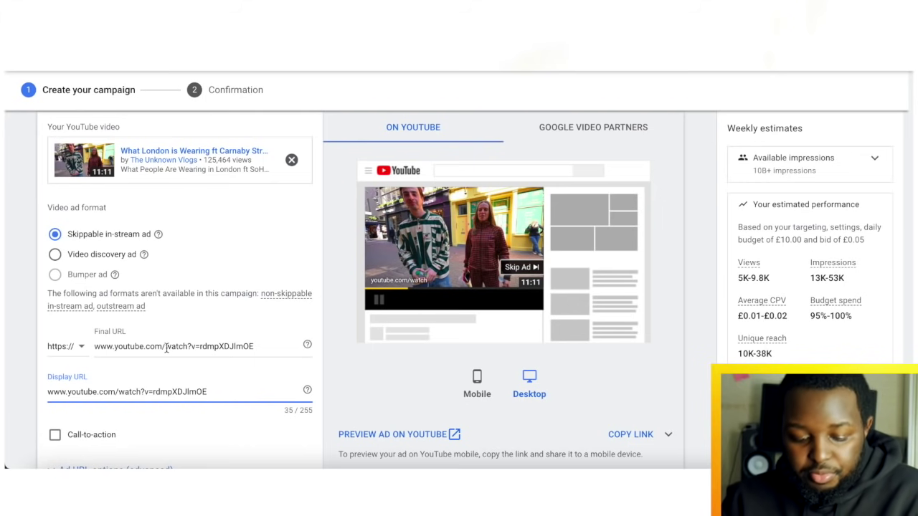
# Enable the call-to-action for the skippable in-stream ad and bring its text and headline settings into view
pyautogui.scroll(-1, 166, 347)
pyautogui.scroll(-1, 166, 347)
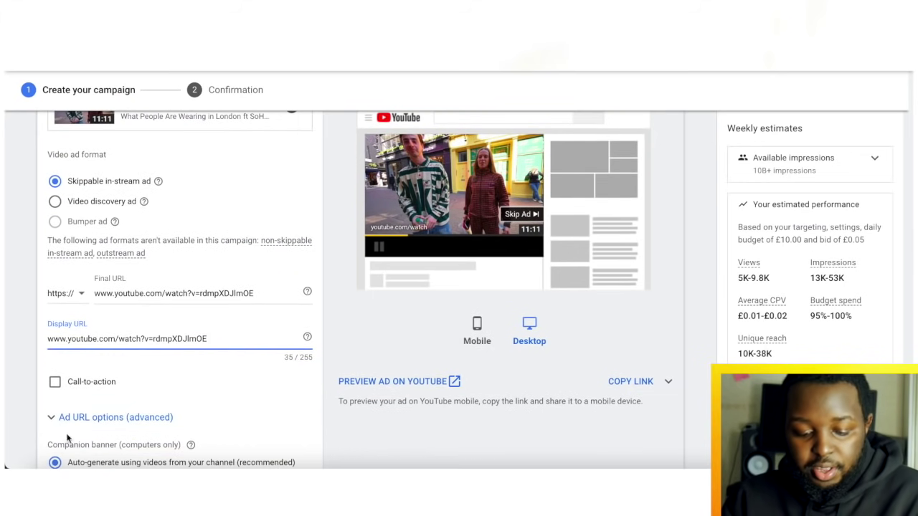
pyautogui.click(55, 382)
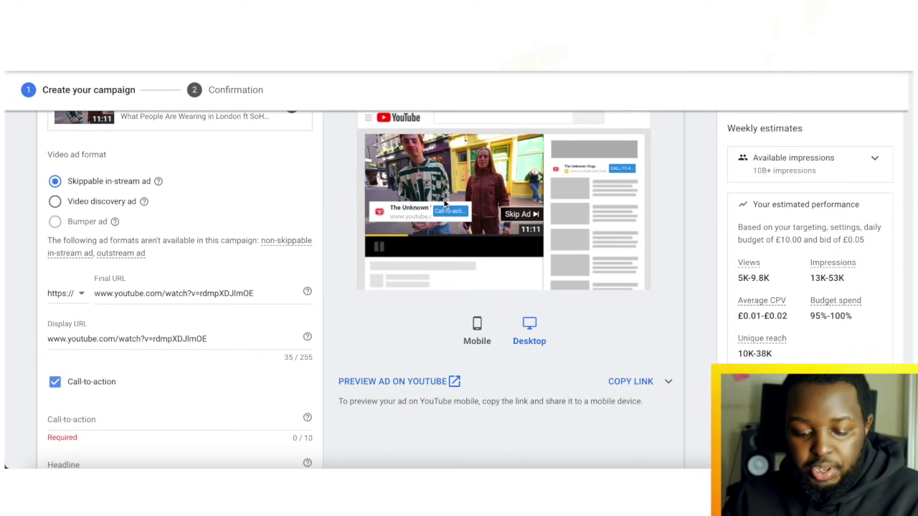
pyautogui.scroll(-1, 447, 203)
pyautogui.scroll(-1, 448, 203)
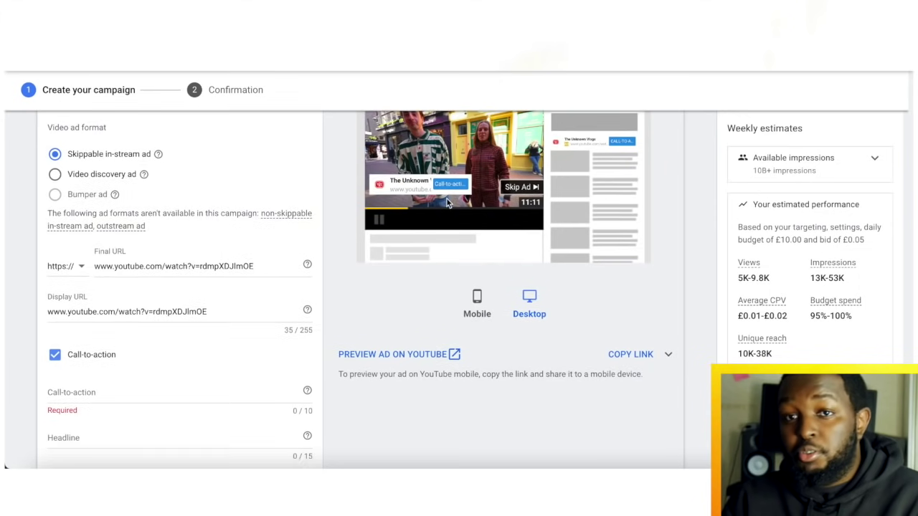
pyautogui.scroll(-2, 447, 204)
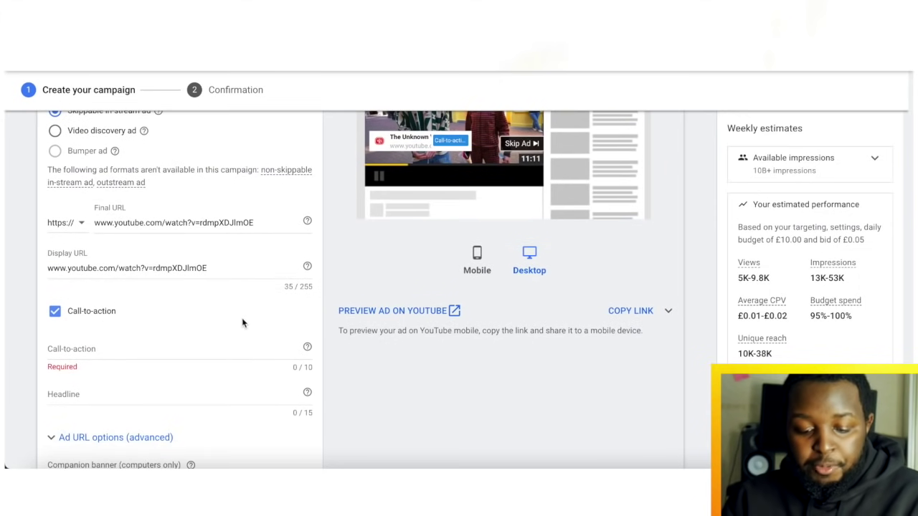
# Compare how the call-to-action appears in the mobile and desktop YouTube previews, ending on mobile
pyautogui.click(224, 351)
pyautogui.write('c')
pyautogui.press('BackSpace')
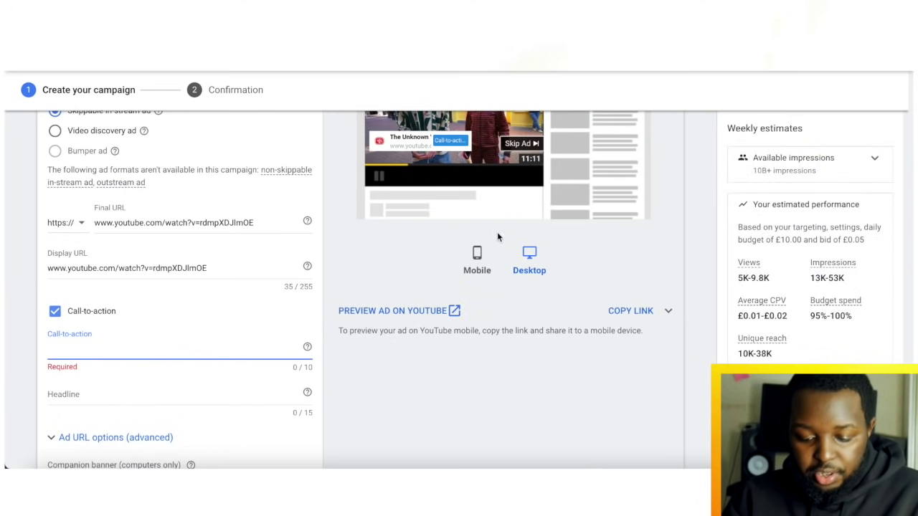
pyautogui.click(480, 254)
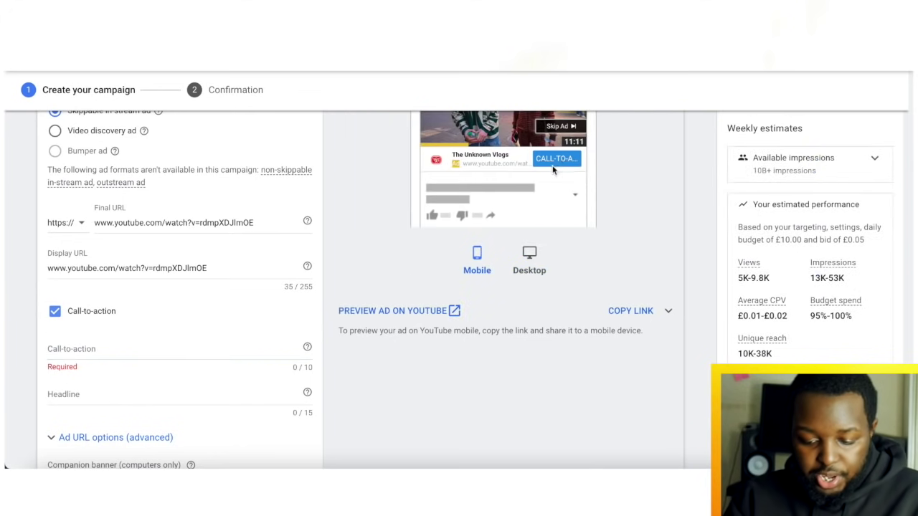
pyautogui.click(529, 258)
pyautogui.click(477, 255)
# Set the ad's call-to-action text to "Shop Now"
pyautogui.click(130, 345)
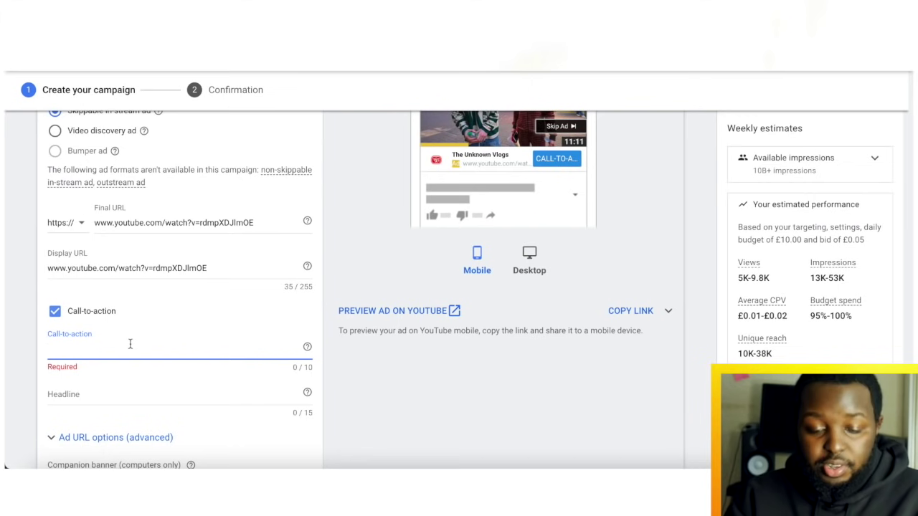
pyautogui.write('Sh')
pyautogui.write('op')
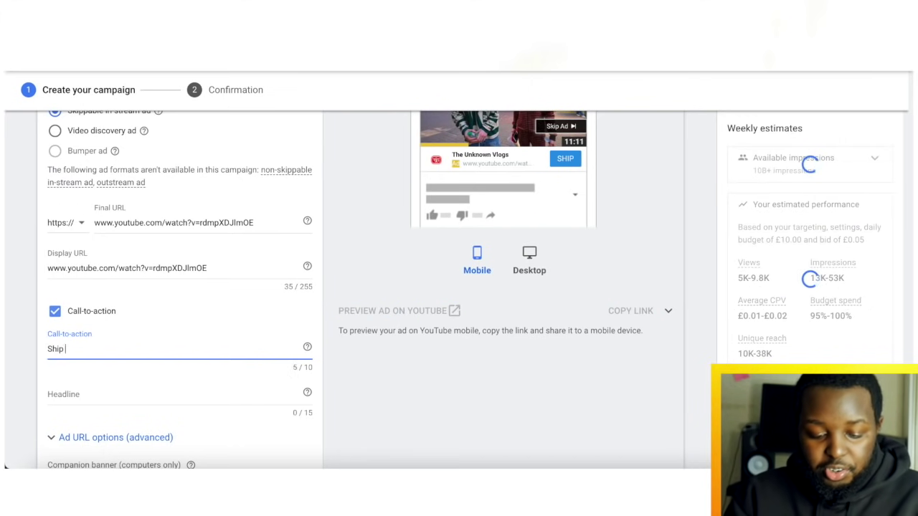
pyautogui.press('BackSpace')
pyautogui.press('BackSpace')
pyautogui.write('op Now')
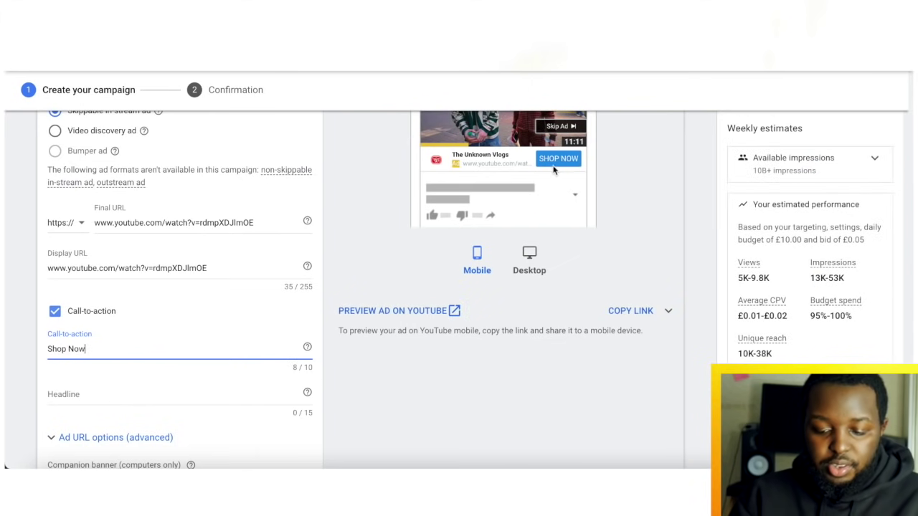
# Set the ad's call-to-action headline to "50% OFF"
pyautogui.click(162, 394)
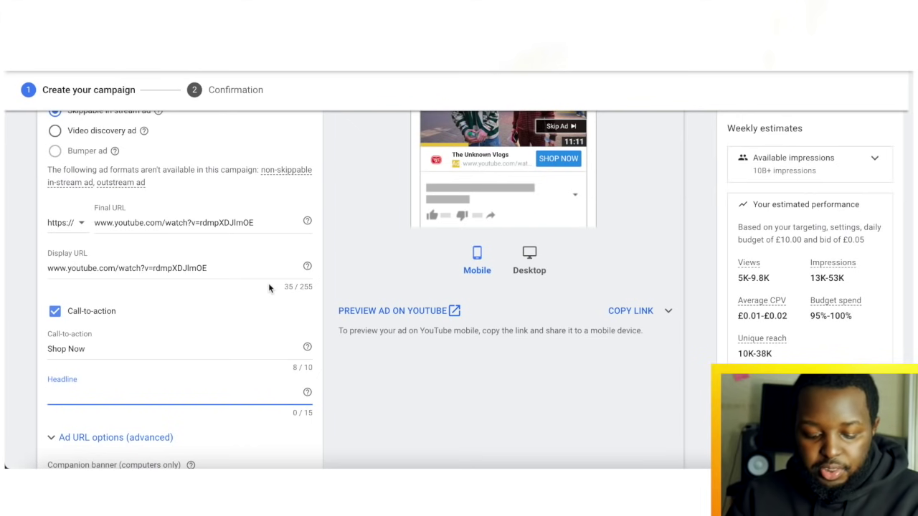
pyautogui.write('50')
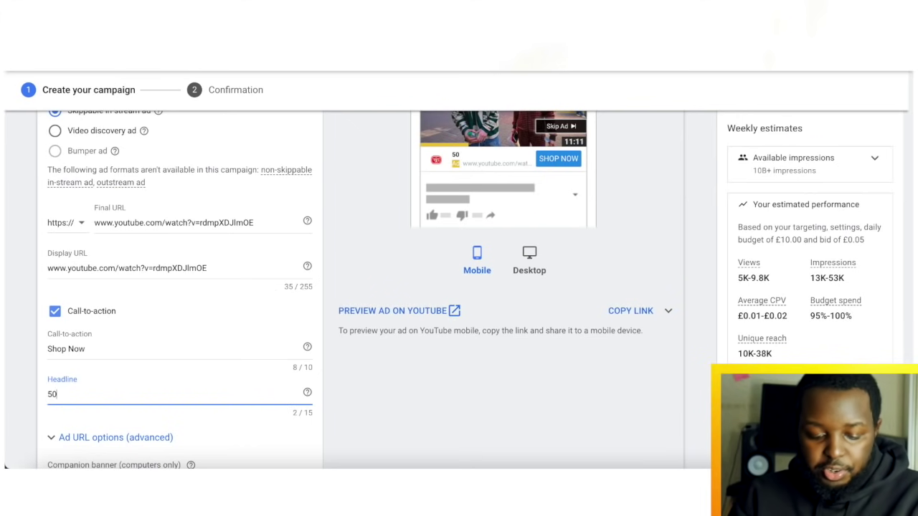
pyautogui.write('% O')
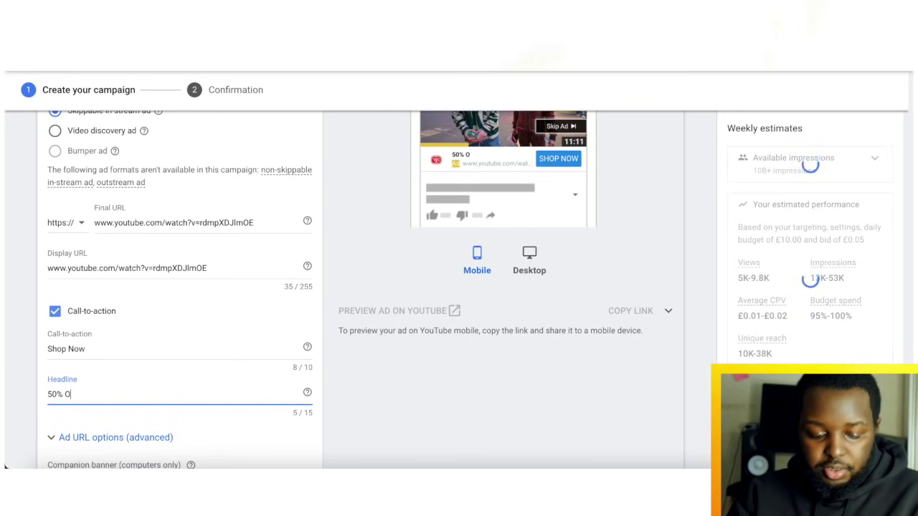
pyautogui.write('FF')
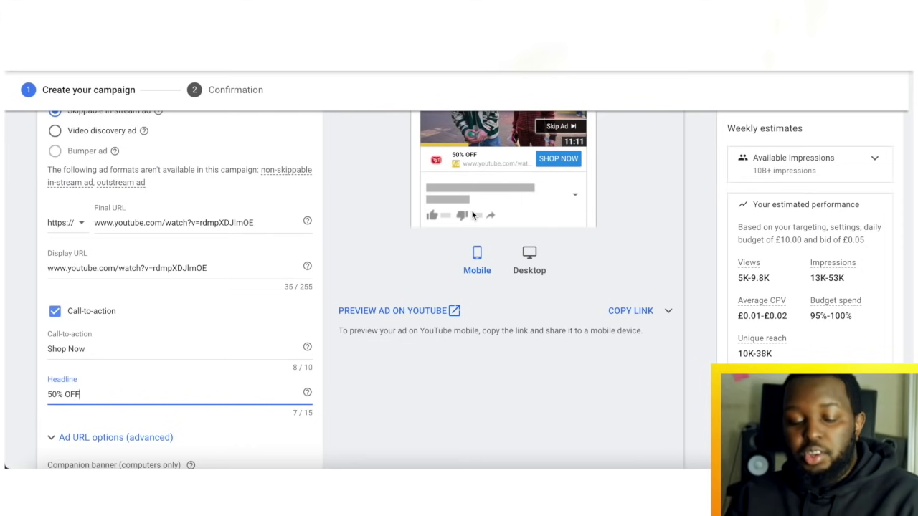
# Try "New Drop" and "New Season" as alternative ad headlines, and restore "50% OFF"
pyautogui.tripleClick(247, 395)
pyautogui.press('BackSpace')
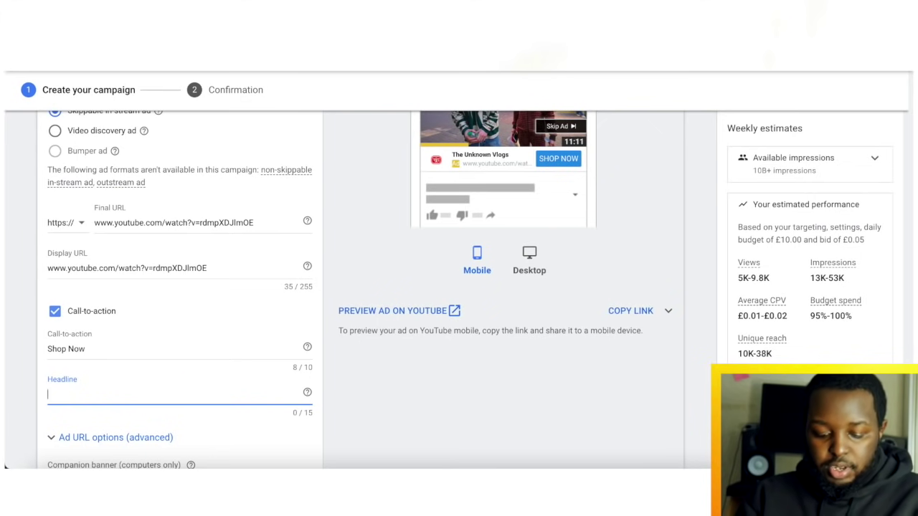
pyautogui.write('o')
pyautogui.press('BackSpace')
pyautogui.write('o')
pyautogui.press('BackSpace')
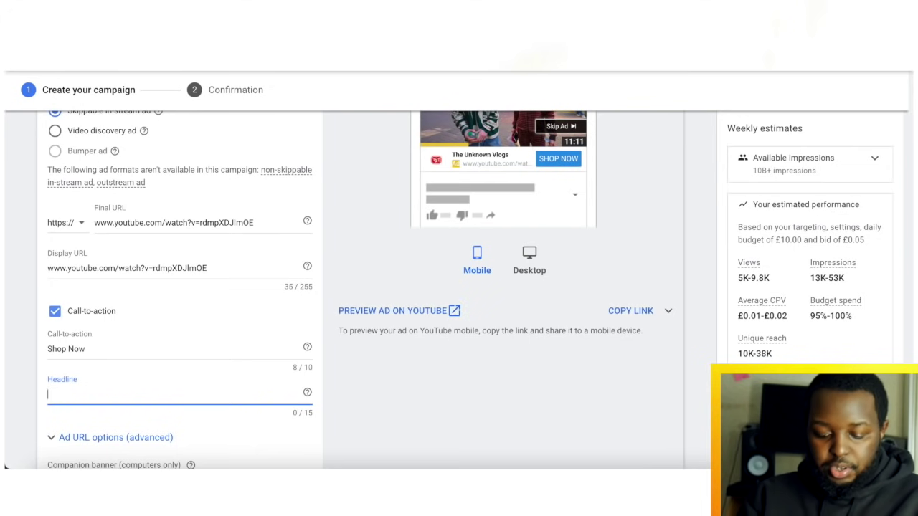
pyautogui.write('Nee')
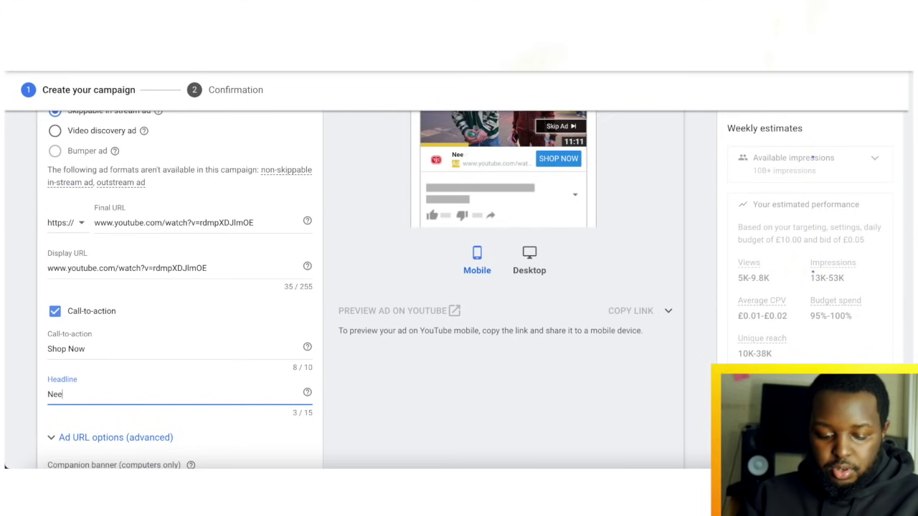
pyautogui.press('BackSpace')
pyautogui.write('w Drop')
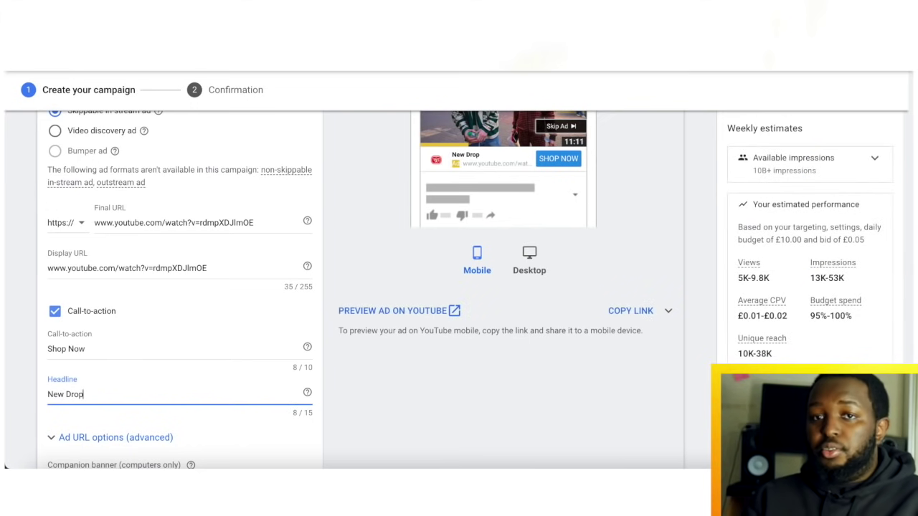
pyautogui.press('BackSpace')
pyautogui.press('BackSpace')
pyautogui.press('BackSpace')
pyautogui.press('BackSpace')
pyautogui.write('SEASON')
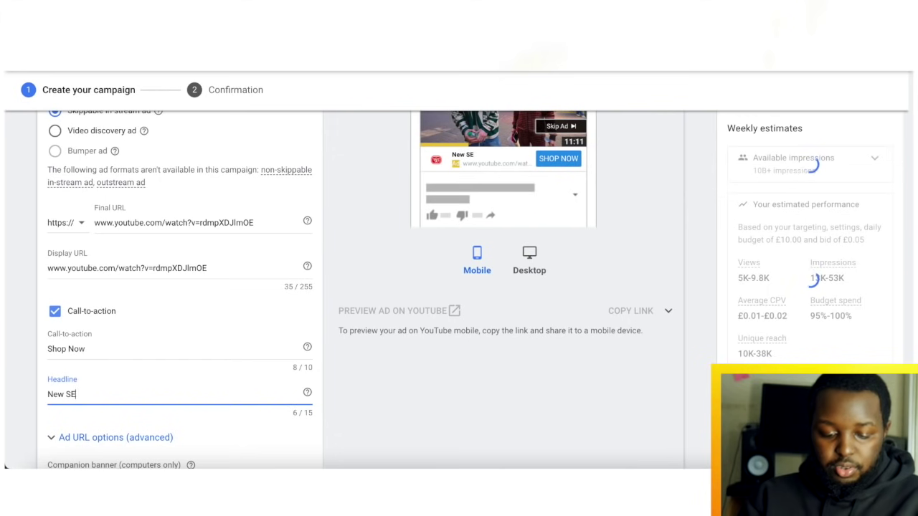
pyautogui.press('BackSpace')
pyautogui.press('BackSpace')
pyautogui.press('BackSpace')
pyautogui.press('BackSpace')
pyautogui.press('BackSpace')
pyautogui.write('eason')
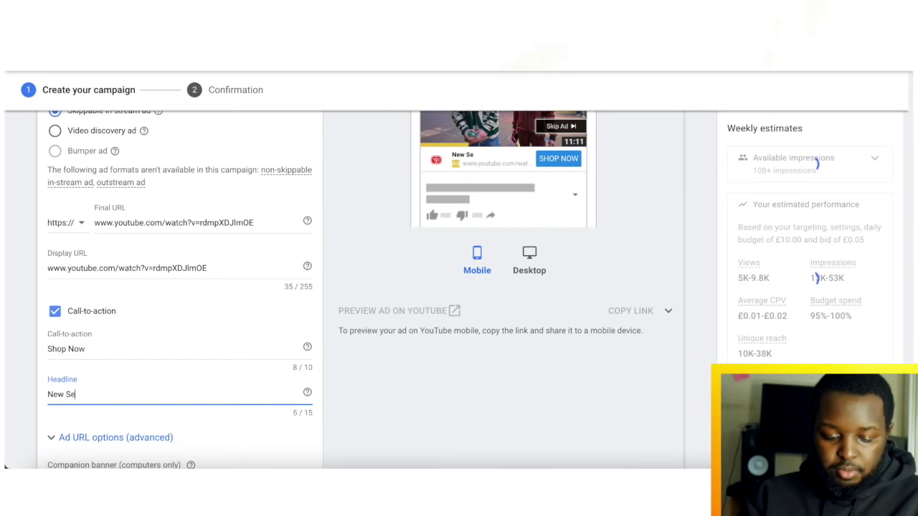
pyautogui.press('BackSpace')
pyautogui.press('BackSpace')
pyautogui.press('BackSpace')
pyautogui.press('BackSpace')
pyautogui.press('BackSpace')
pyautogui.press('BackSpace')
pyautogui.press('BackSpace')
pyautogui.press('BackSpace')
pyautogui.press('BackSpace')
pyautogui.press('BackSpace')
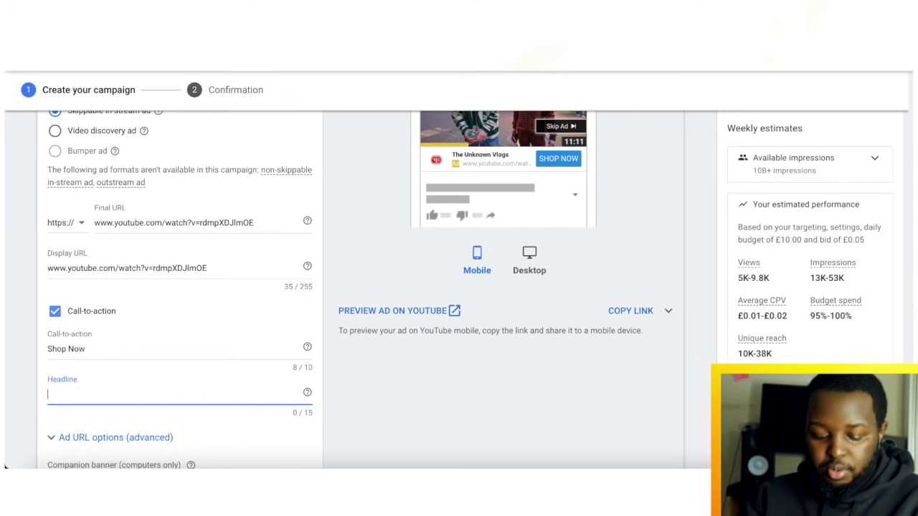
pyautogui.write('50% OFF')
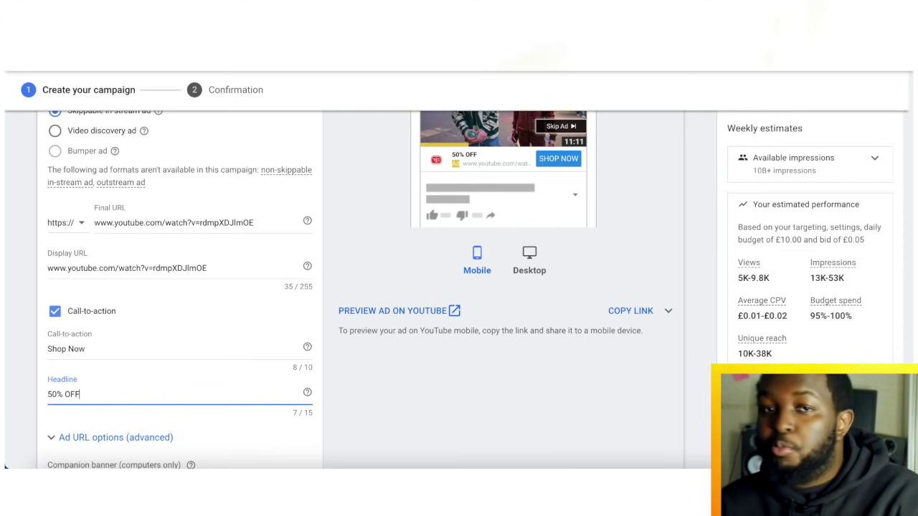
# Review the ad's companion banner and name settings, and inspect the ad in the desktop YouTube preview
pyautogui.scroll(-3, 223, 459)
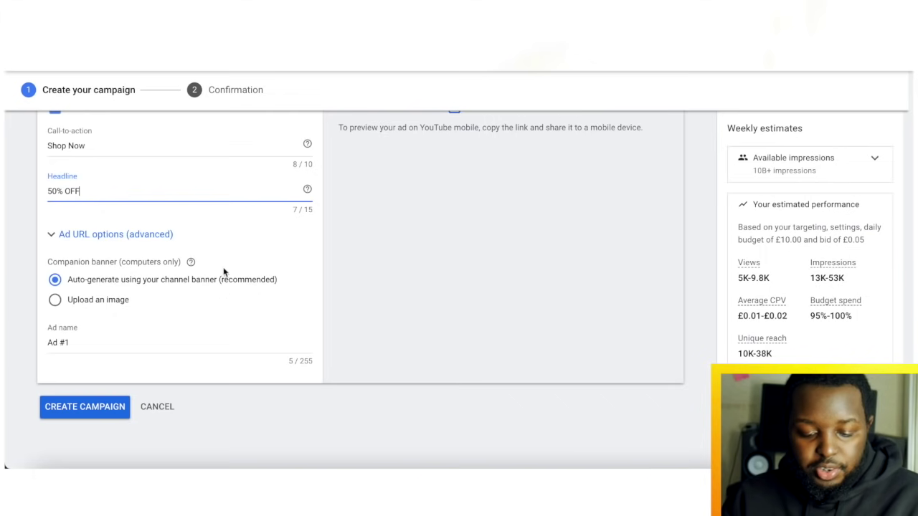
pyautogui.scroll(5, 228, 283)
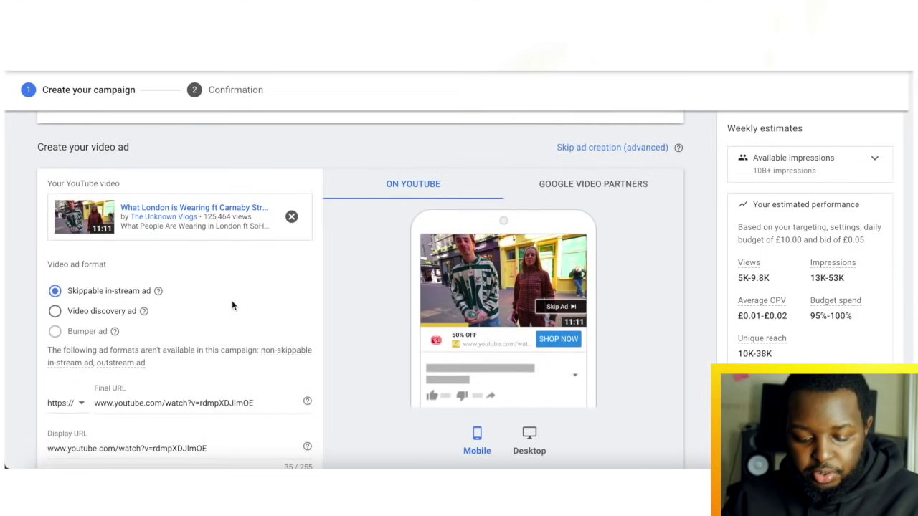
pyautogui.click(523, 419)
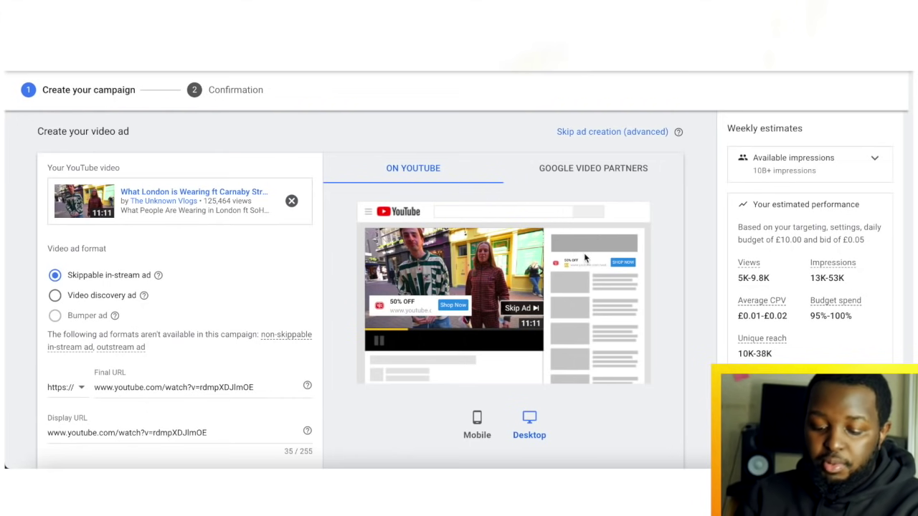
# Replace the ad's default name with "test"
pyautogui.scroll(-2, 243, 290)
pyautogui.scroll(-5, 243, 290)
pyautogui.click(216, 314)
pyautogui.hotkey('ctrl', 'a')
pyautogui.press('BackSpace')
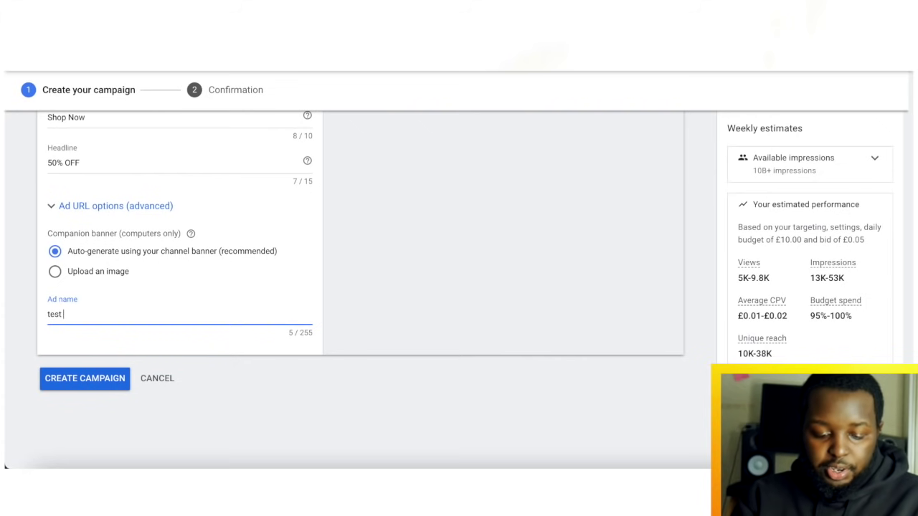
# Examine the average CPV and views in the weekly estimates, and go back to the ad group's demographic targeting
pyautogui.scroll(5, 358, 287)
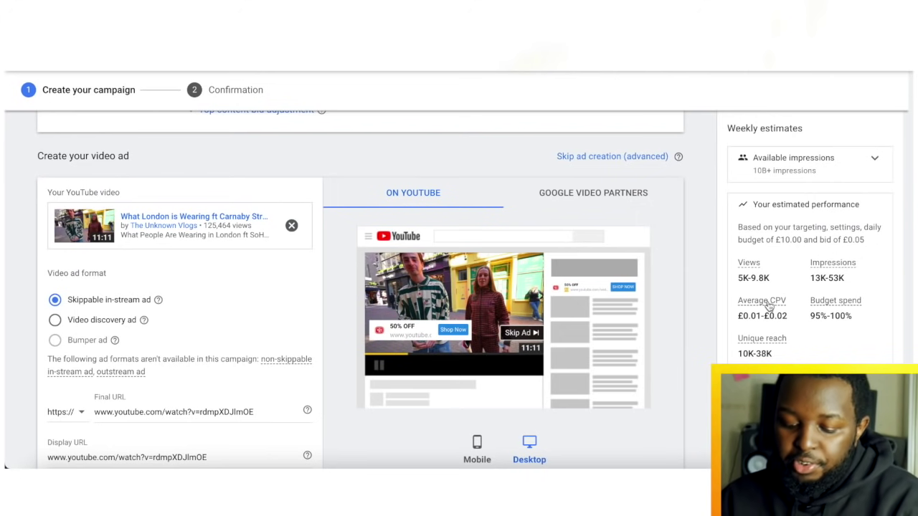
pyautogui.moveTo(768, 306)
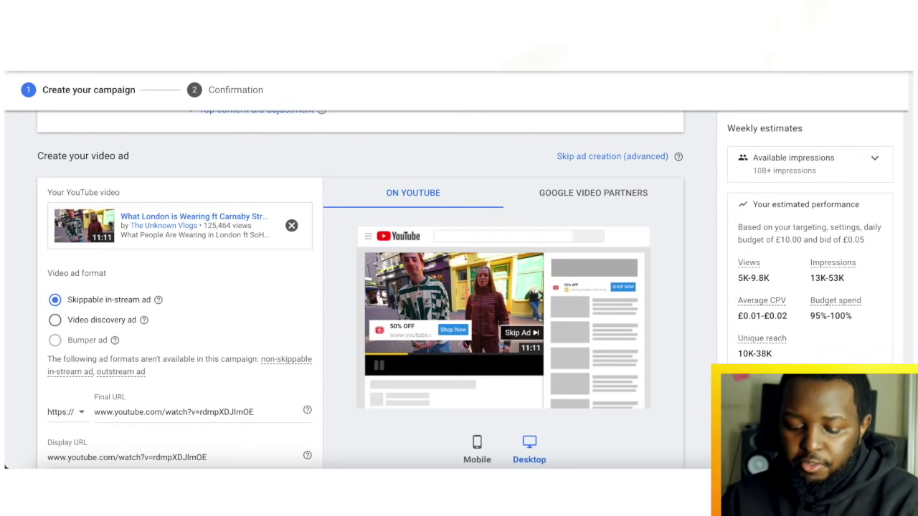
pyautogui.scroll(1, 359, 286)
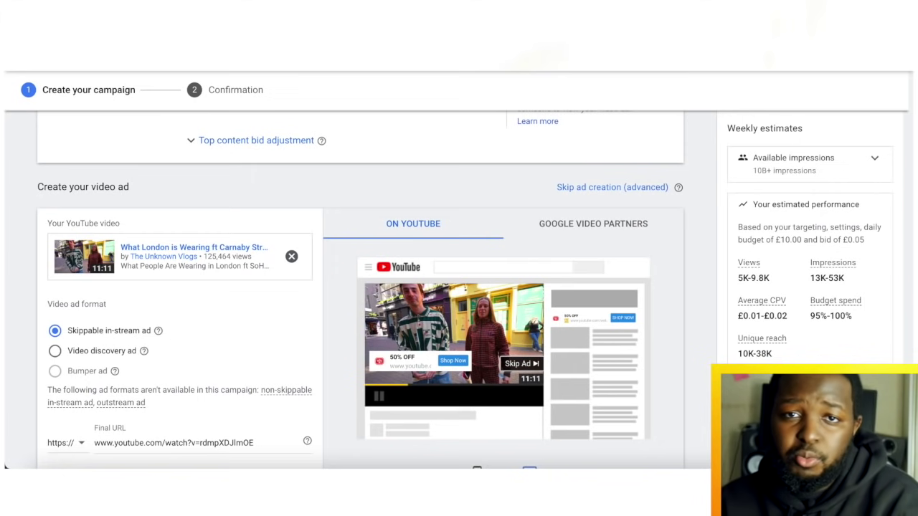
pyautogui.scroll(1, 358, 287)
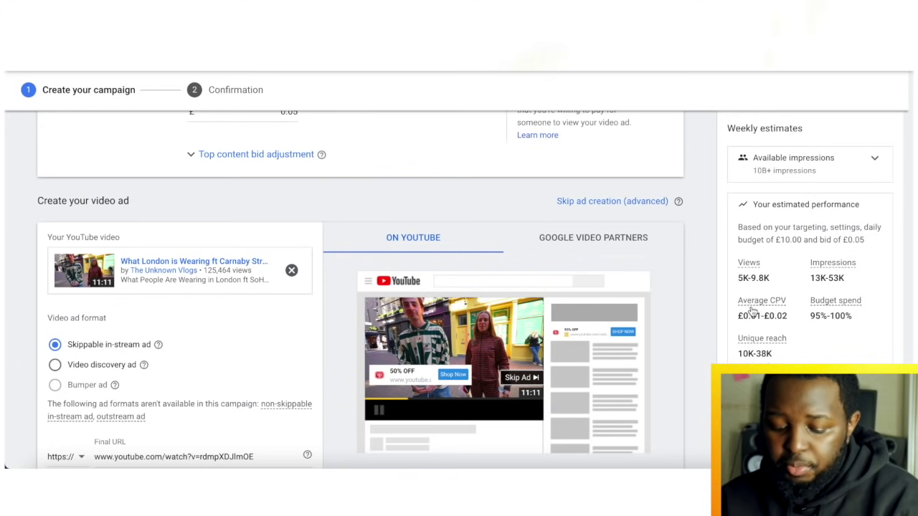
pyautogui.moveTo(754, 346)
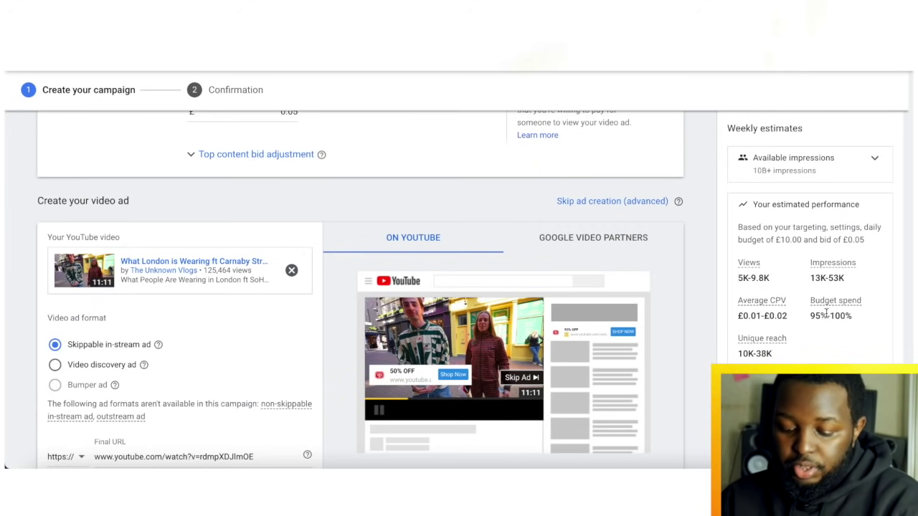
pyautogui.scroll(1, 824, 319)
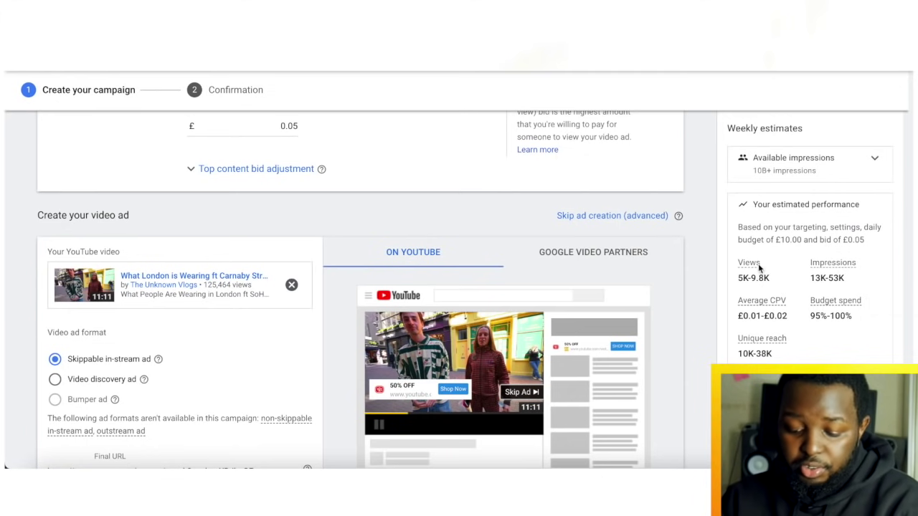
pyautogui.moveTo(747, 270)
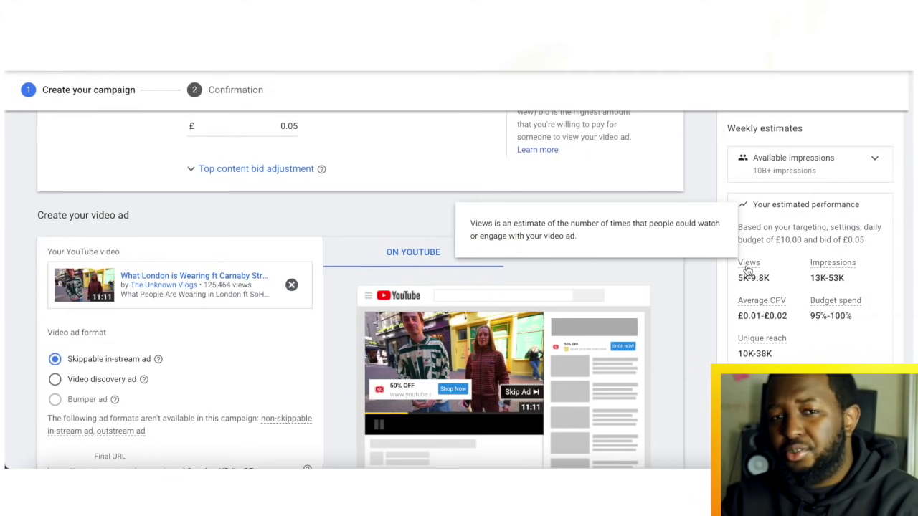
pyautogui.scroll(10, 443, 312)
pyautogui.scroll(10, 443, 312)
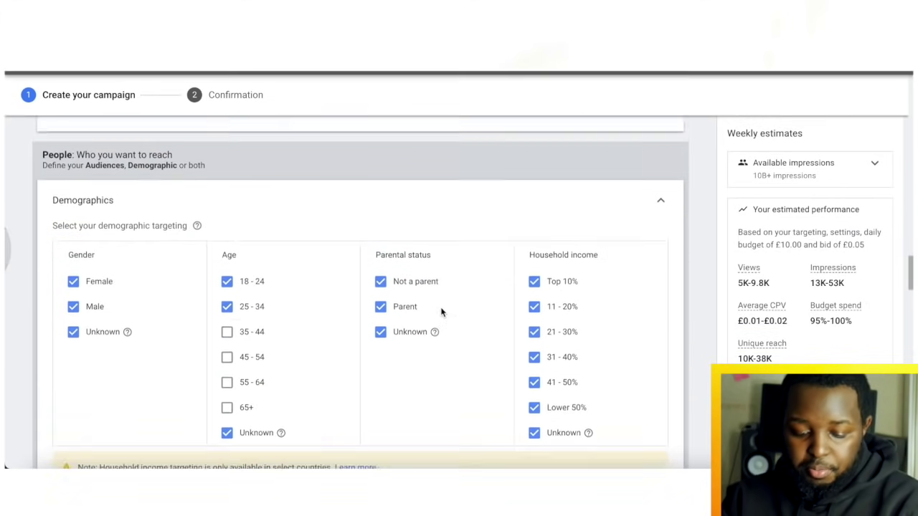
# Set the campaign's daily budget to £20.00
pyautogui.scroll(10, 442, 313)
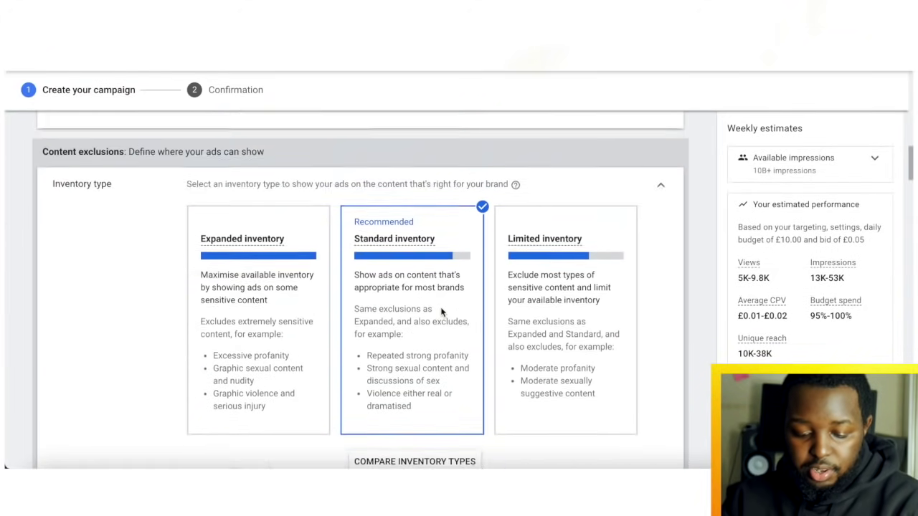
pyautogui.scroll(-2, 444, 298)
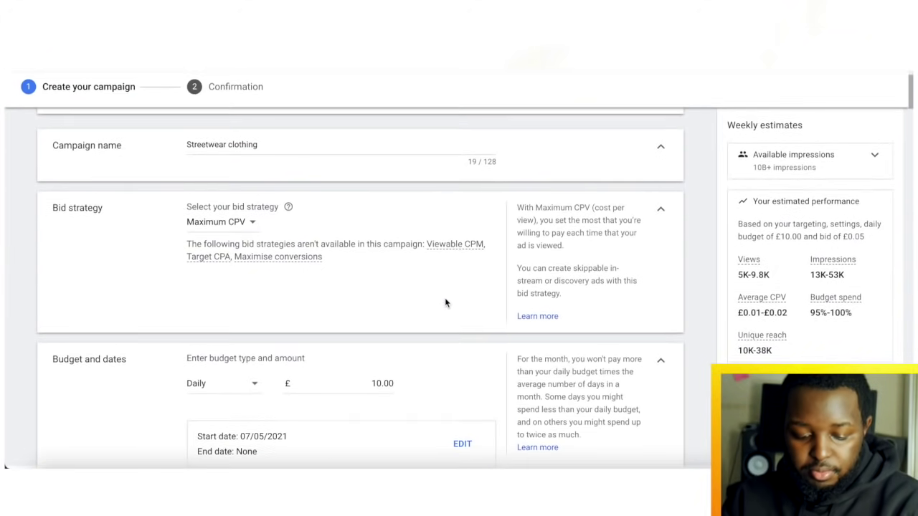
pyautogui.click(374, 385)
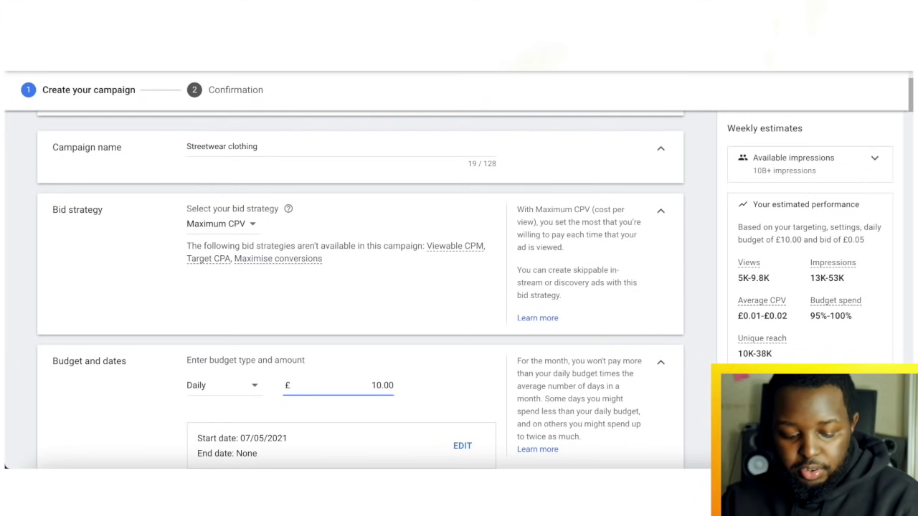
pyautogui.press('BackSpace')
pyautogui.press('BackSpace')
pyautogui.write('20')
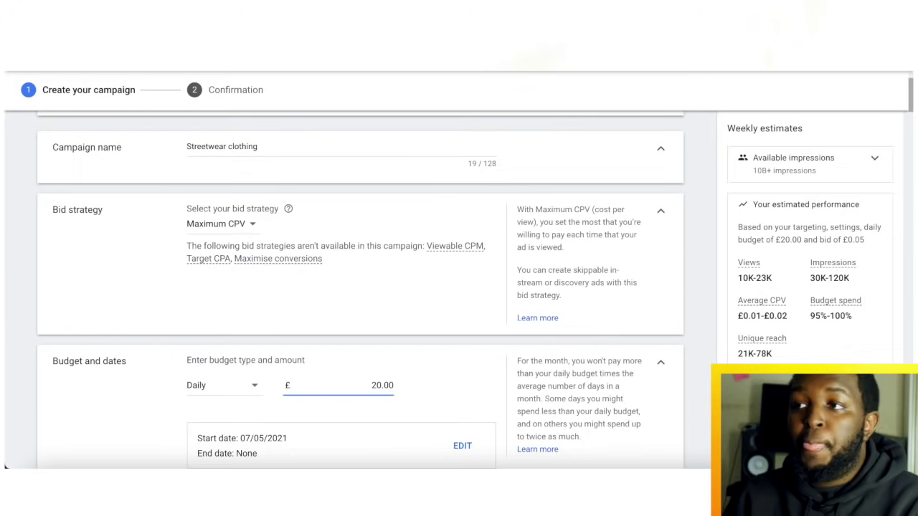
# Review the whole campaign setup, from the general settings and ad group targeting to the bidding and video ad
pyautogui.scroll(-3, 359, 287)
pyautogui.scroll(-20, 374, 406)
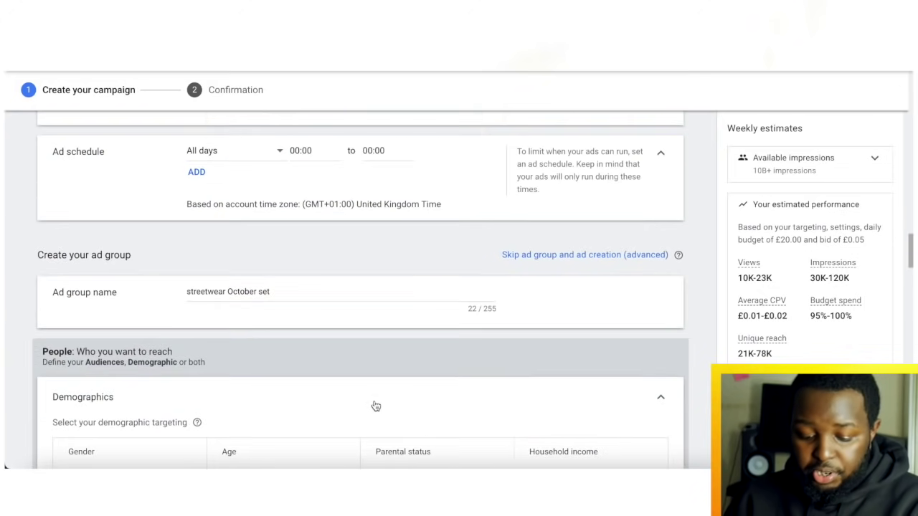
pyautogui.scroll(-8, 375, 406)
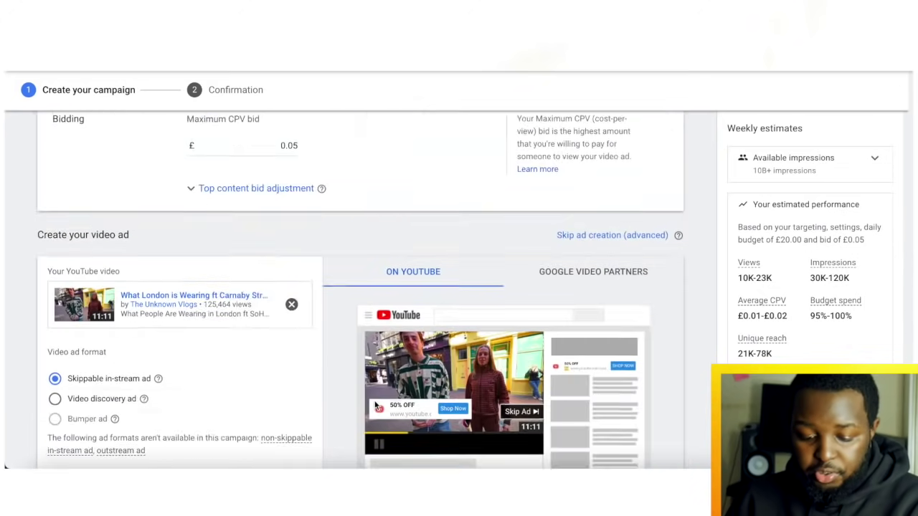
pyautogui.scroll(15, 374, 402)
pyautogui.scroll(20, 374, 402)
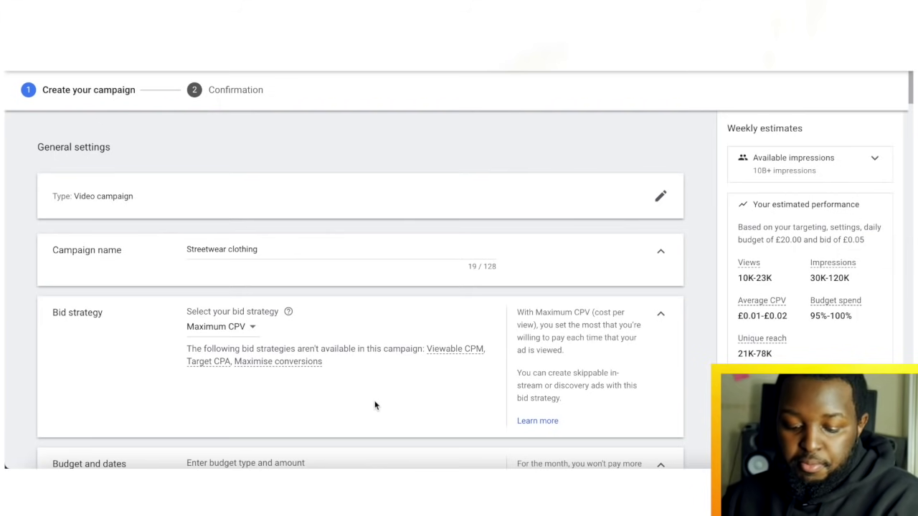
pyautogui.scroll(-20, 374, 406)
pyautogui.scroll(-20, 374, 405)
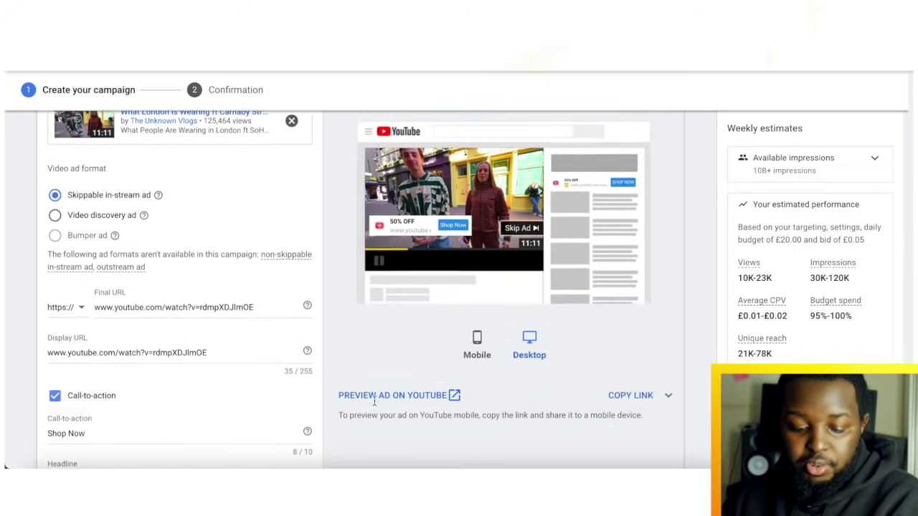
pyautogui.scroll(15, 374, 405)
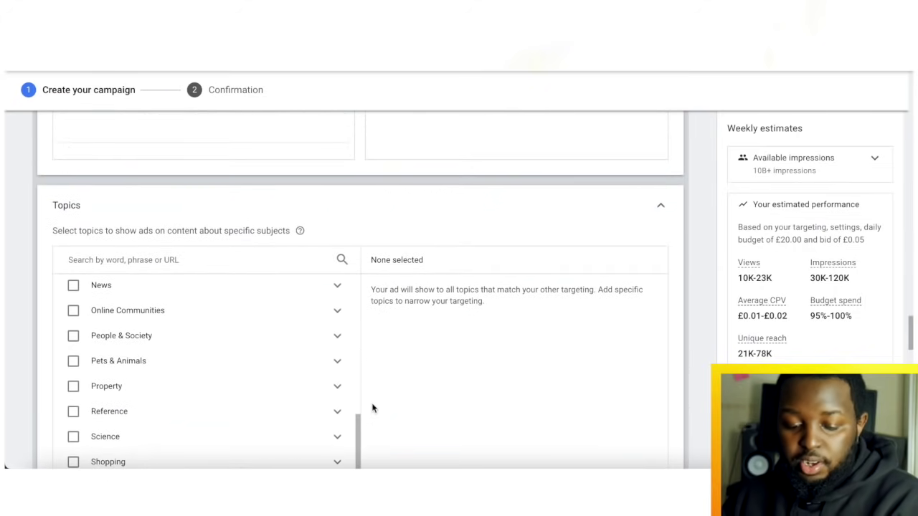